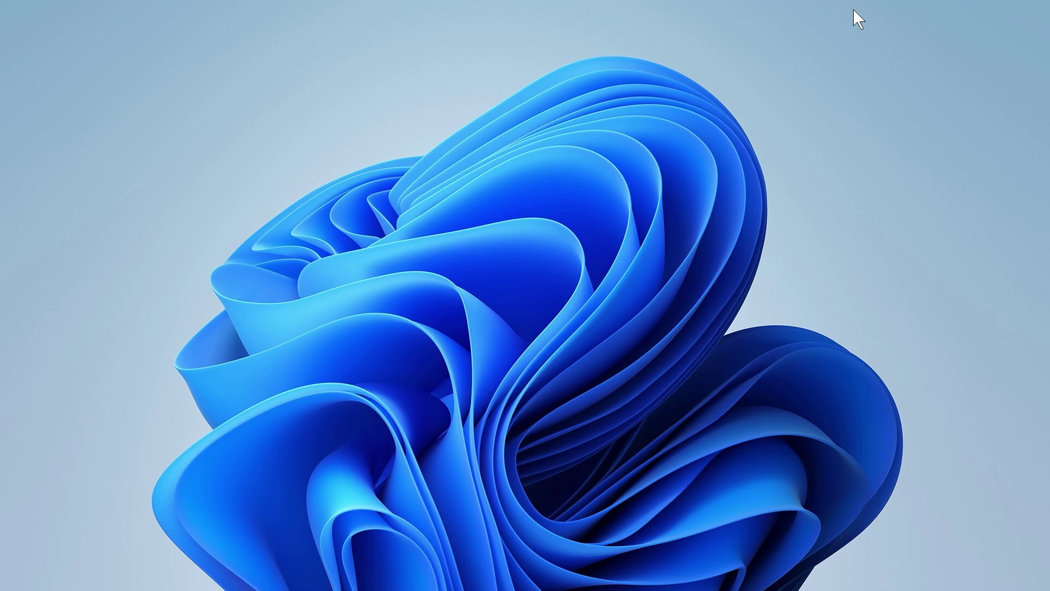
- Launch the Services console by searching 'services' from the Start menu
{"action": "key", "text": "super"}
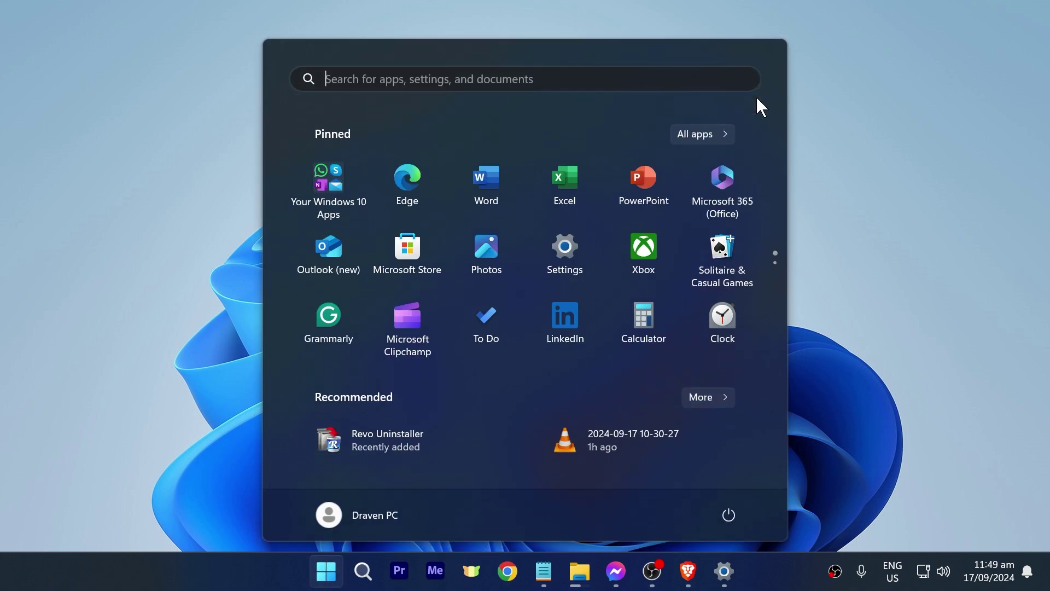
{"action": "key", "text": "super"}
{"action": "key", "text": "super"}
{"action": "type", "text": "services"}
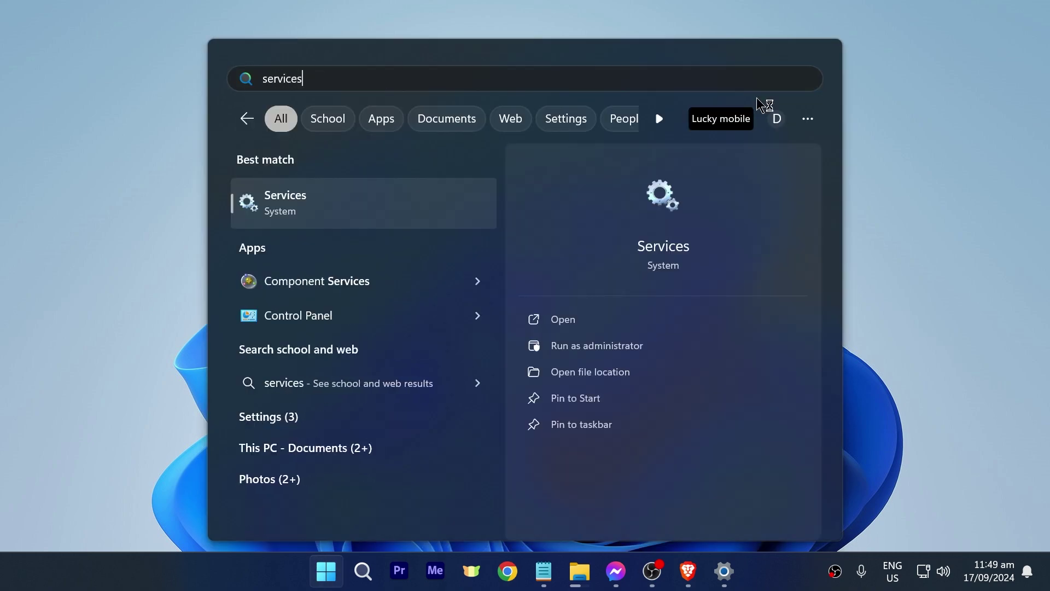
{"action": "key", "text": "Return"}
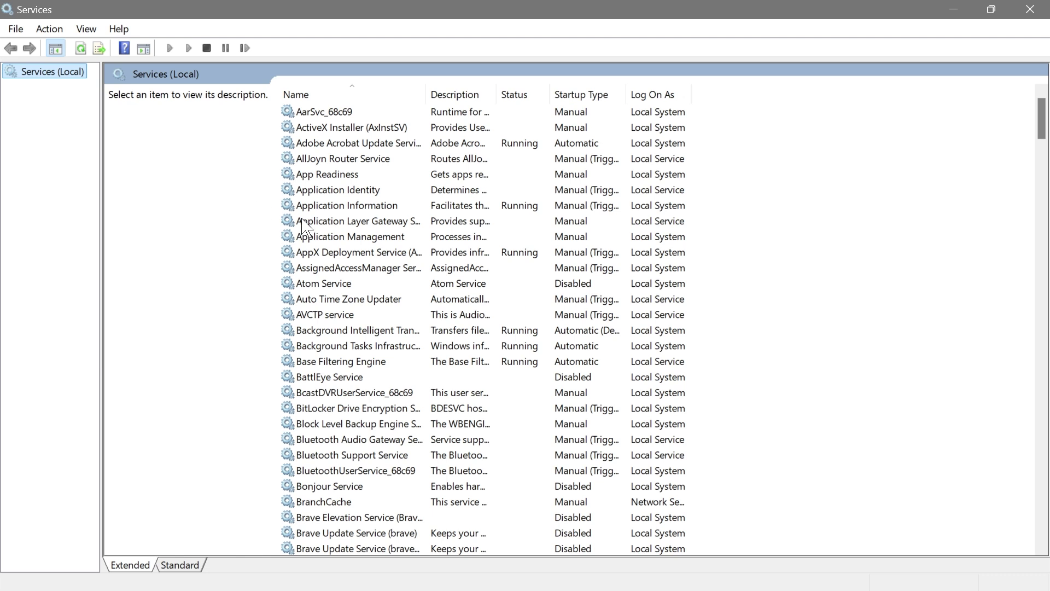
- Change AssignedAccessManager Service's startup type to Disabled and apply it
{"action": "left_click", "coordinate": [343, 267]}
{"action": "left_click", "coordinate": [343, 268]}
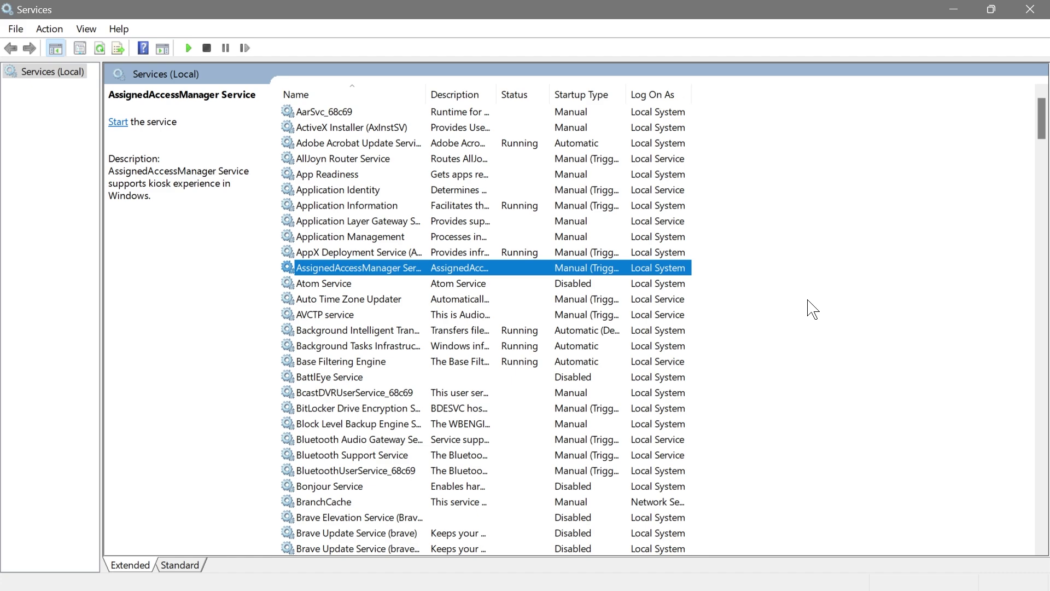
{"action": "double_click", "coordinate": [517, 279]}
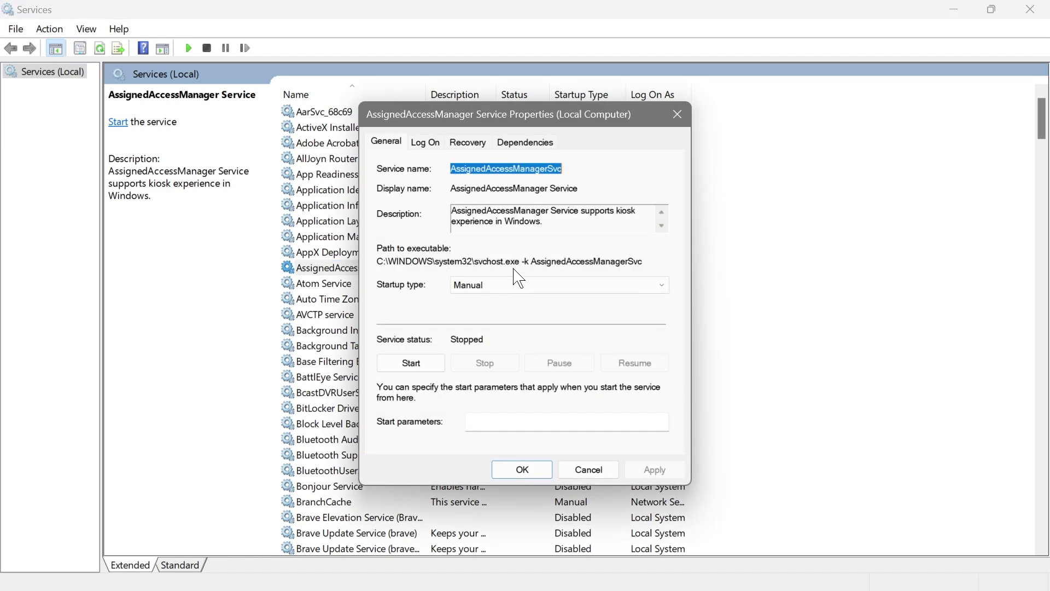
{"action": "left_click", "coordinate": [488, 286]}
{"action": "left_click", "coordinate": [470, 332]}
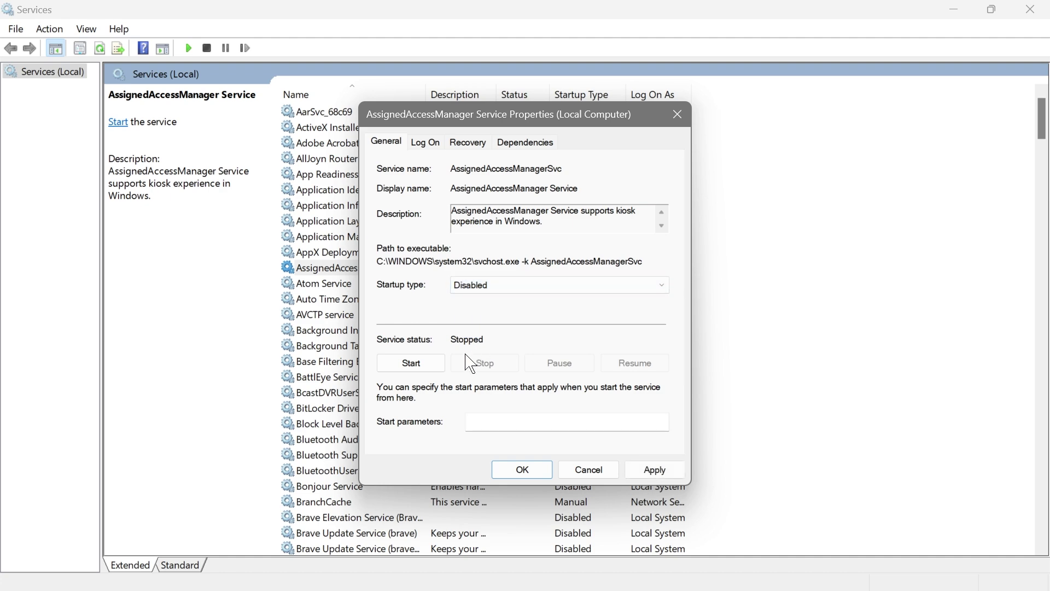
{"action": "left_click", "coordinate": [654, 470]}
{"action": "left_click", "coordinate": [521, 471]}
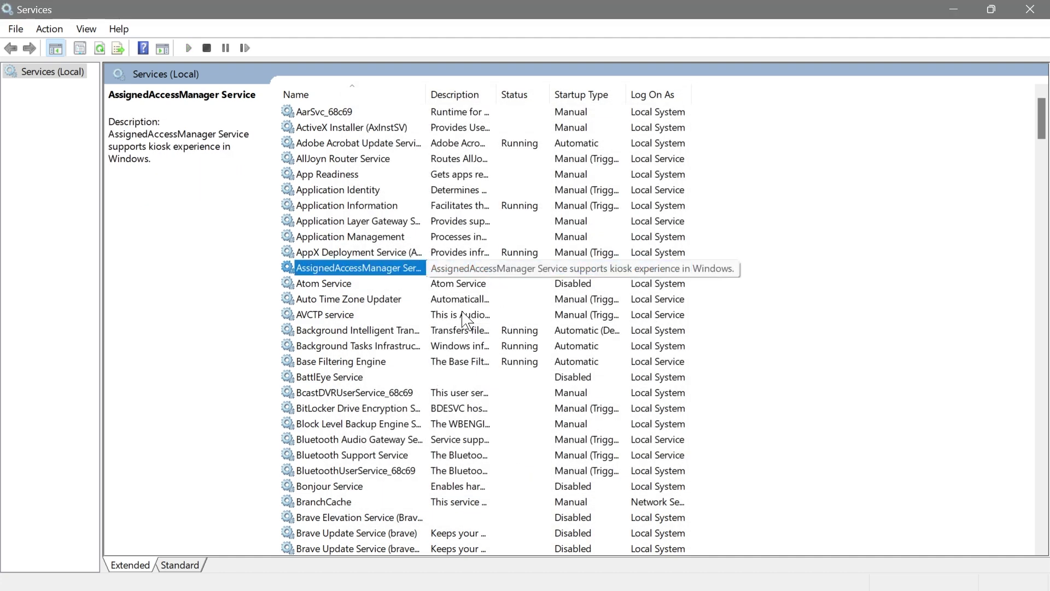
{"action": "left_click", "coordinate": [310, 410]}
{"action": "scroll", "coordinate": [311, 414], "scroll_direction": "down", "scroll_amount": 1}
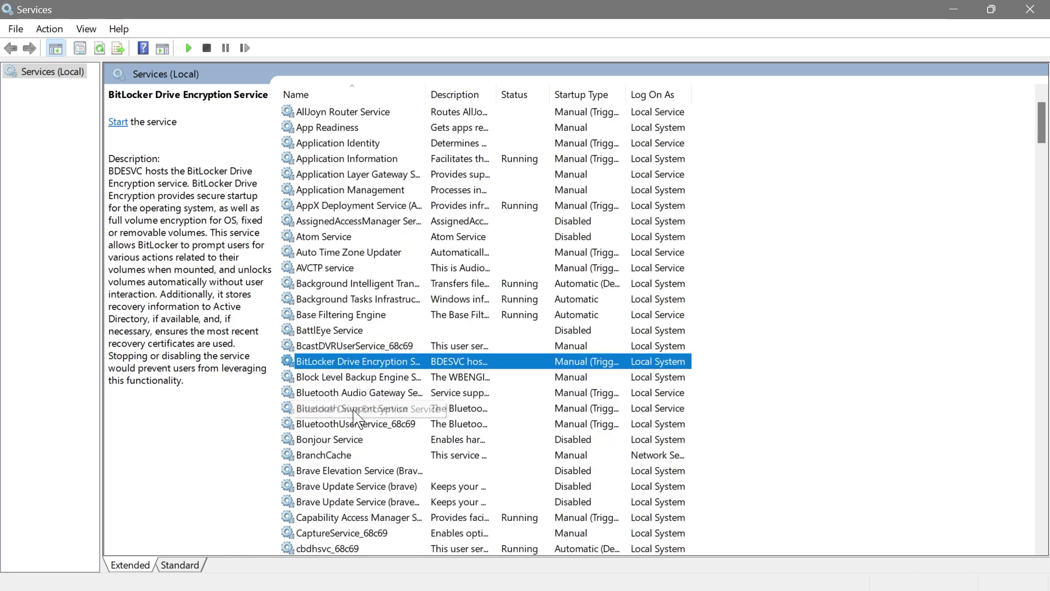
- Switch BitLocker Drive Encryption Service's startup type to Disabled and apply it
{"action": "double_click", "coordinate": [387, 363]}
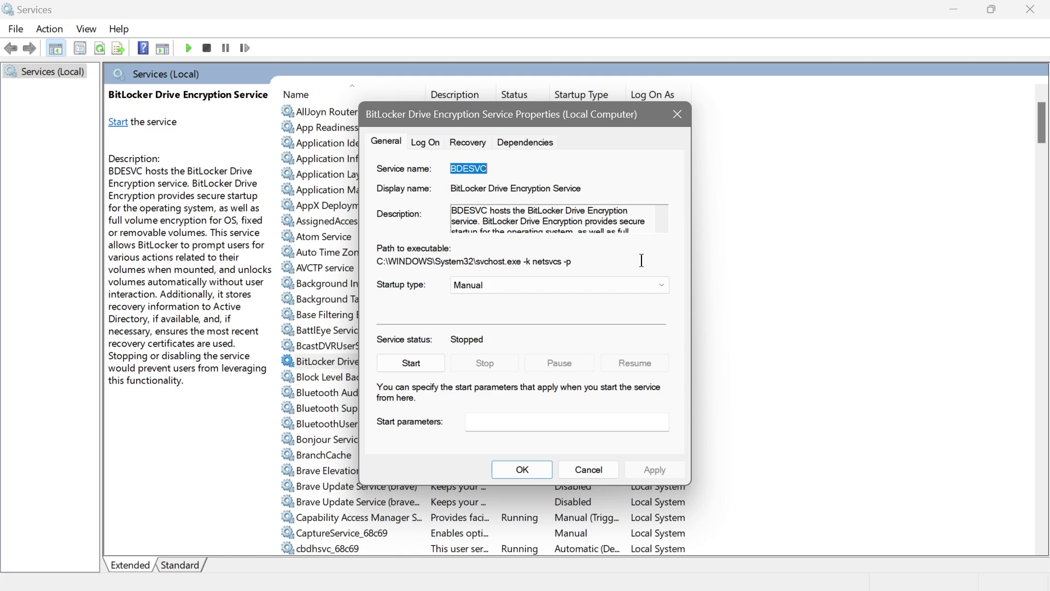
{"action": "left_click", "coordinate": [517, 285]}
{"action": "left_click", "coordinate": [517, 330]}
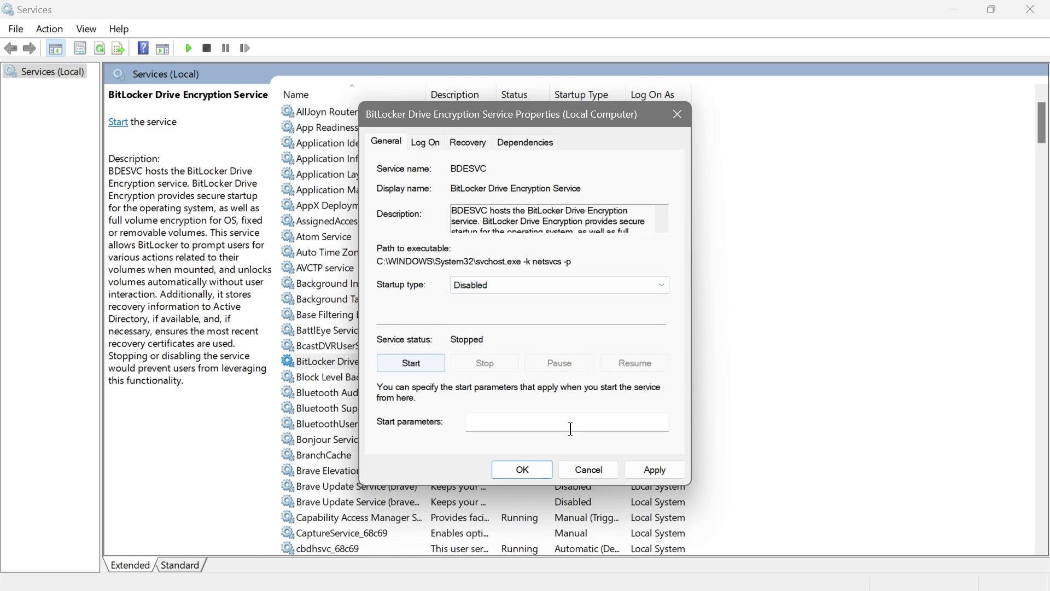
{"action": "left_click", "coordinate": [665, 473]}
{"action": "left_click", "coordinate": [525, 471]}
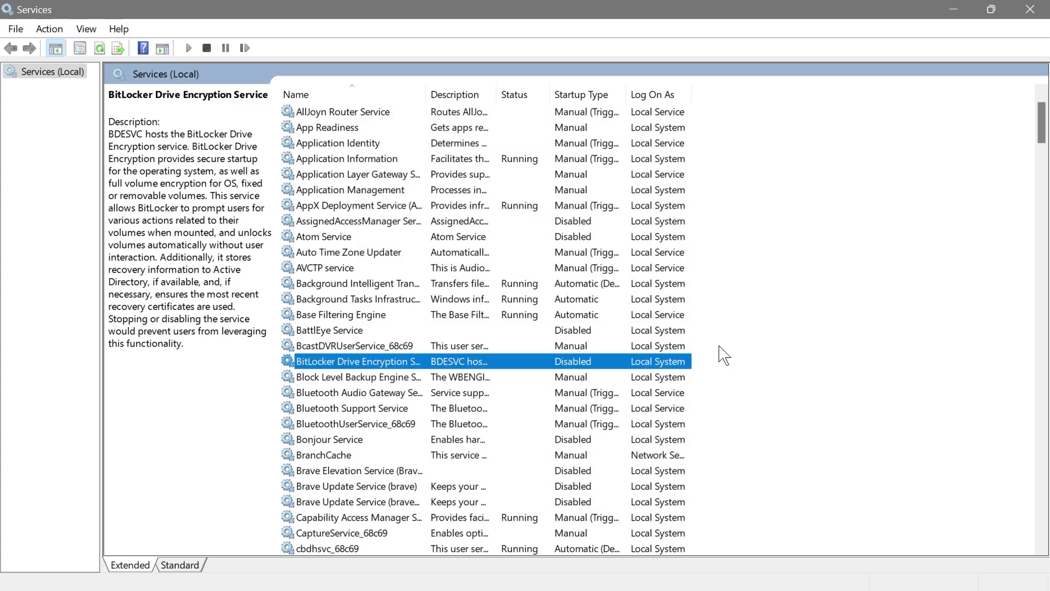
{"action": "scroll", "coordinate": [711, 353], "scroll_direction": "down", "scroll_amount": 2}
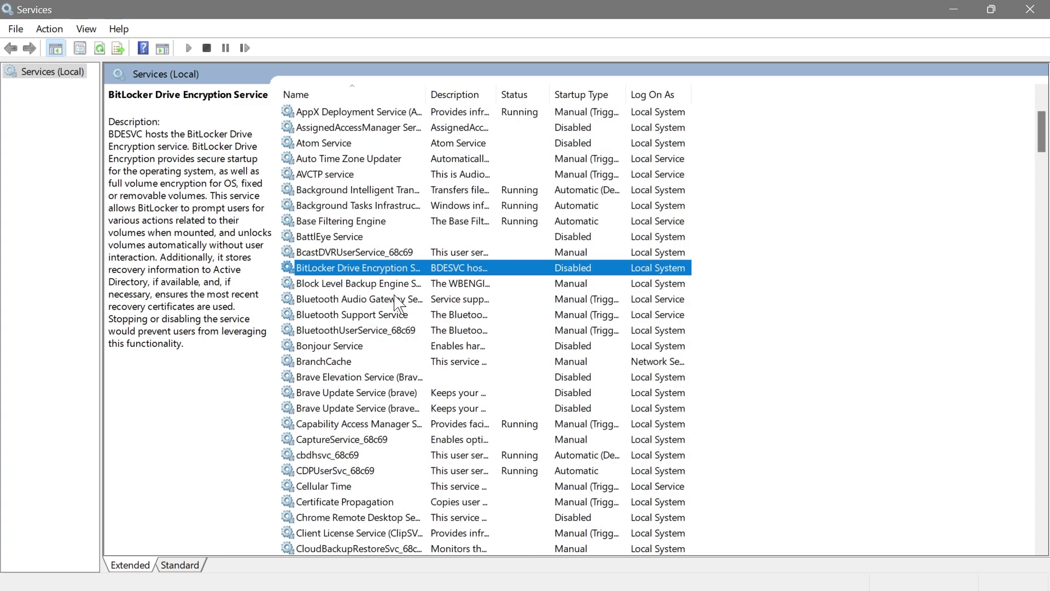
- Look over the Bluetooth Audio Gateway, Bluetooth Support and BluetoothUserService_68c69 entries
{"action": "left_click", "coordinate": [396, 299]}
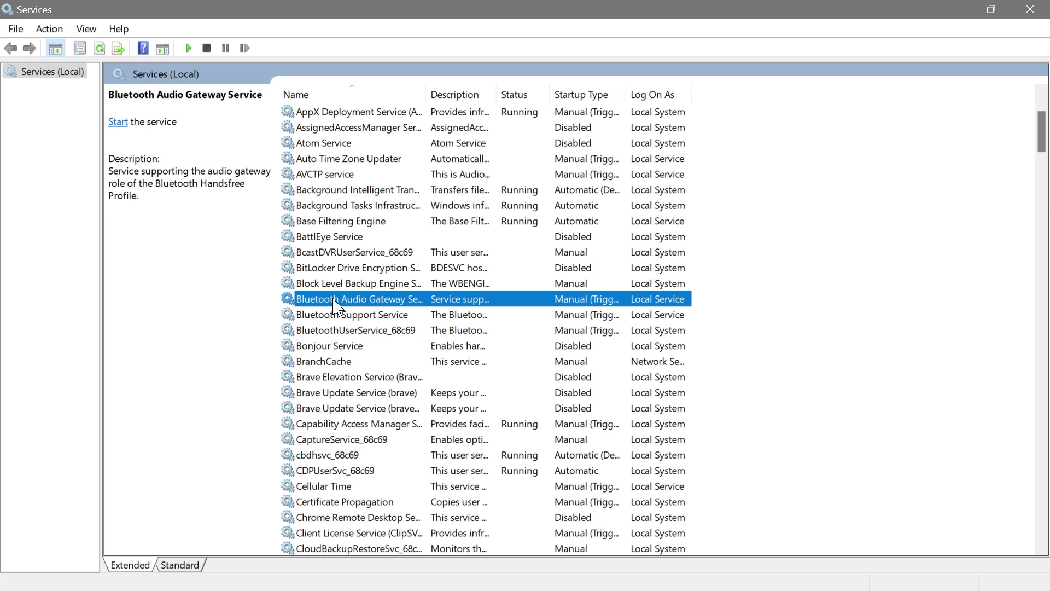
{"action": "left_click", "coordinate": [340, 317]}
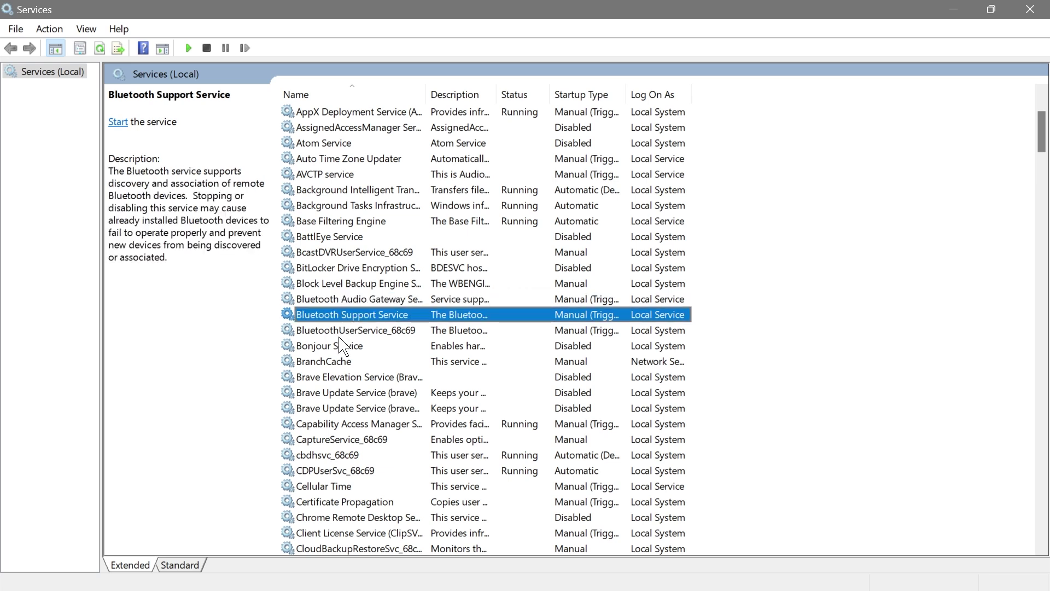
{"action": "left_click", "coordinate": [343, 330]}
{"action": "left_click", "coordinate": [346, 299]}
{"action": "left_click", "coordinate": [345, 316]}
{"action": "left_click", "coordinate": [344, 331]}
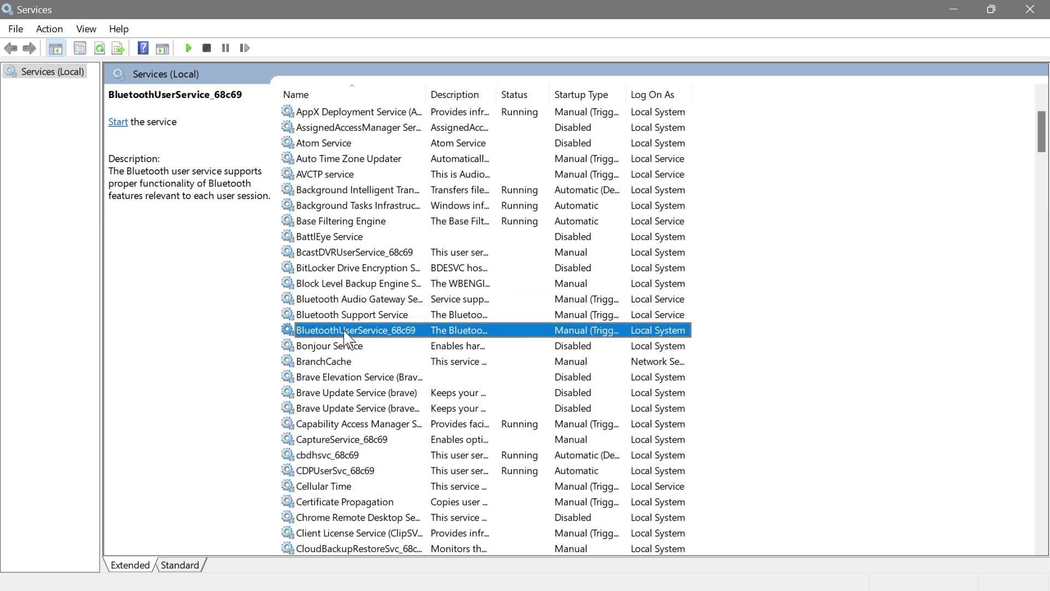
{"action": "left_click", "coordinate": [351, 300]}
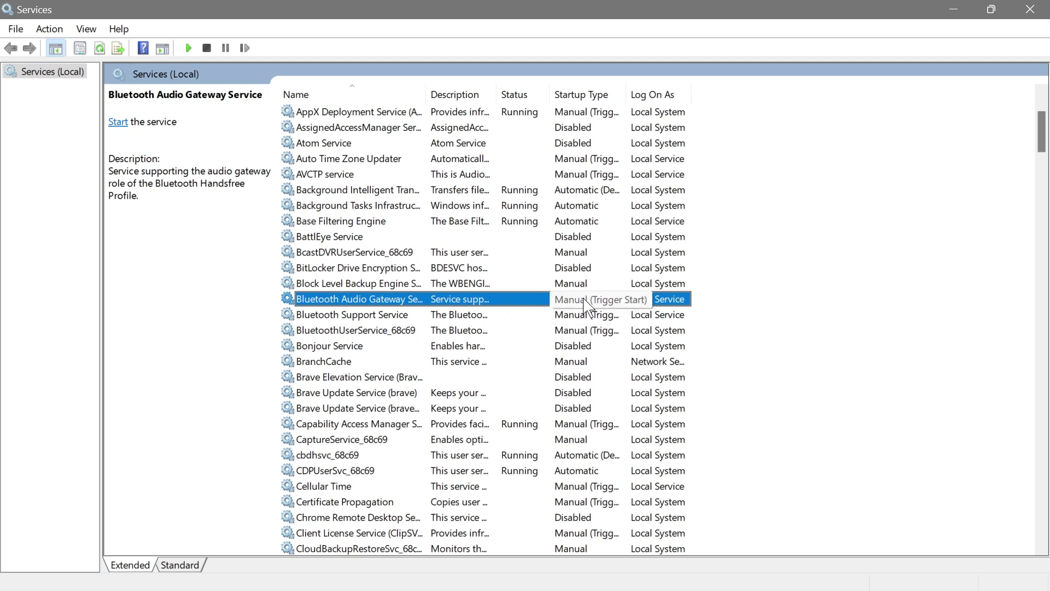
{"action": "left_click", "coordinate": [579, 316]}
{"action": "left_click", "coordinate": [567, 334]}
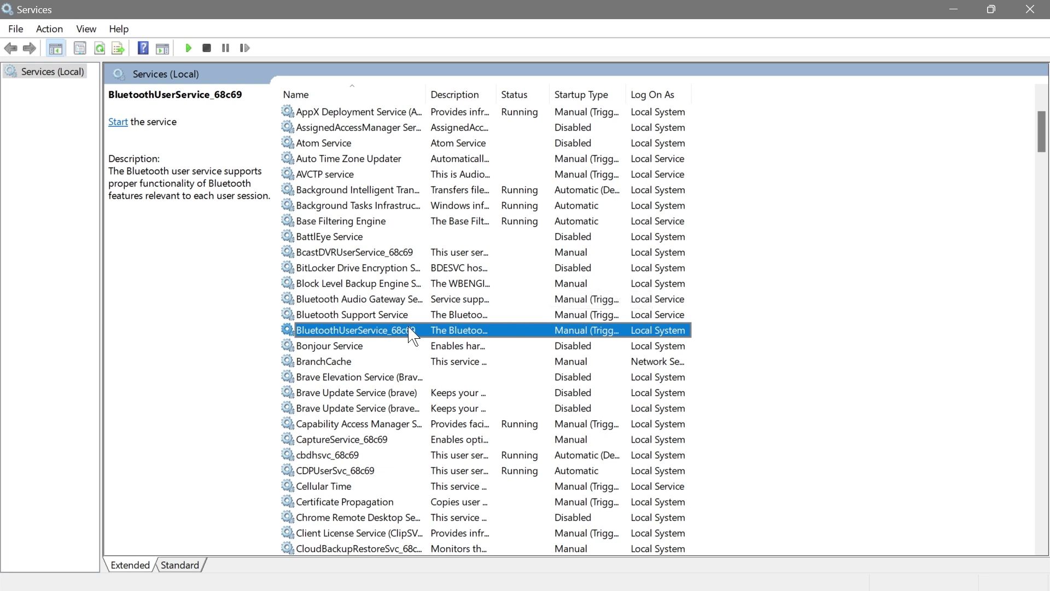
{"action": "left_click", "coordinate": [510, 301]}
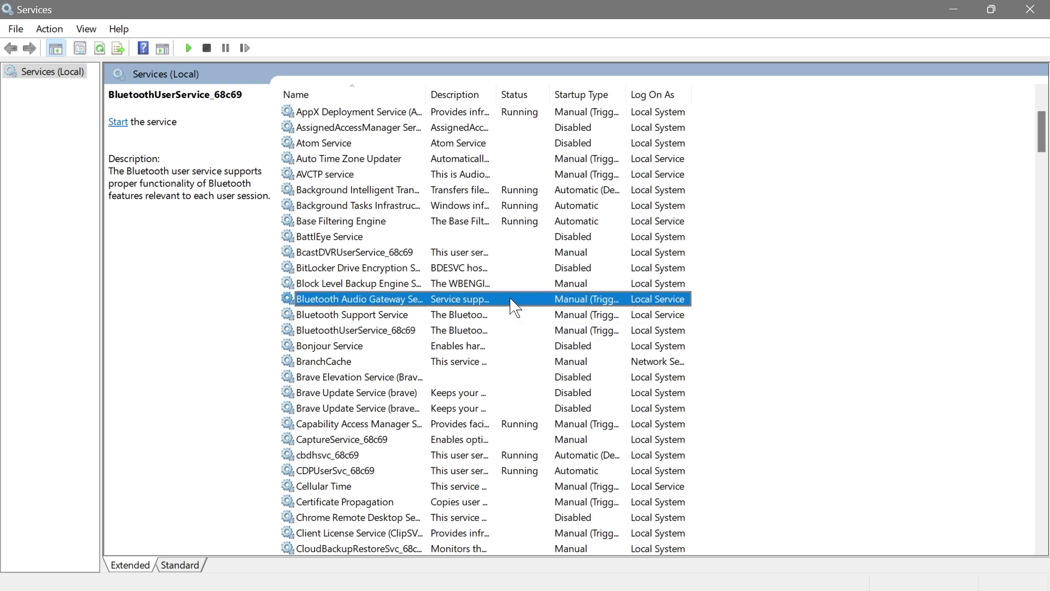
- Set Bluetooth Audio Gateway Service's startup type to Disabled
{"action": "double_click", "coordinate": [511, 305]}
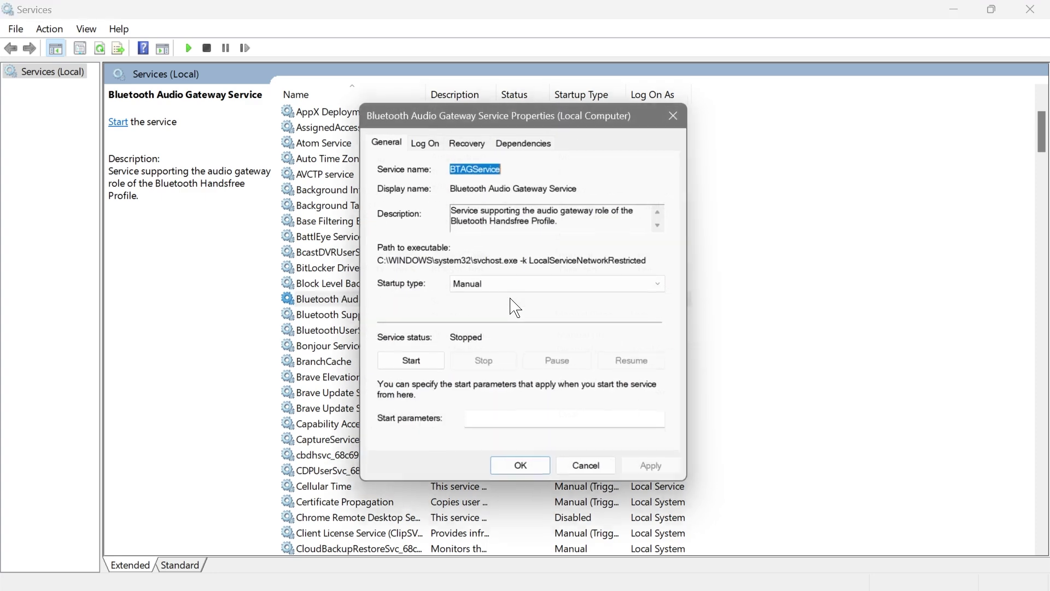
{"action": "left_click", "coordinate": [506, 286]}
{"action": "left_click", "coordinate": [495, 332]}
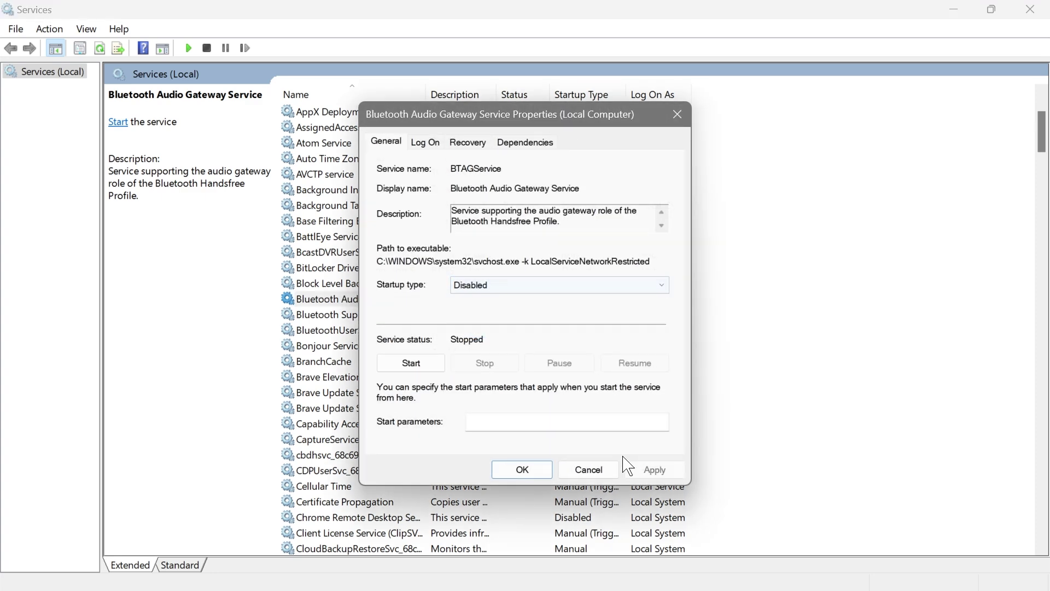
{"action": "left_click", "coordinate": [632, 468]}
{"action": "left_click", "coordinate": [520, 471]}
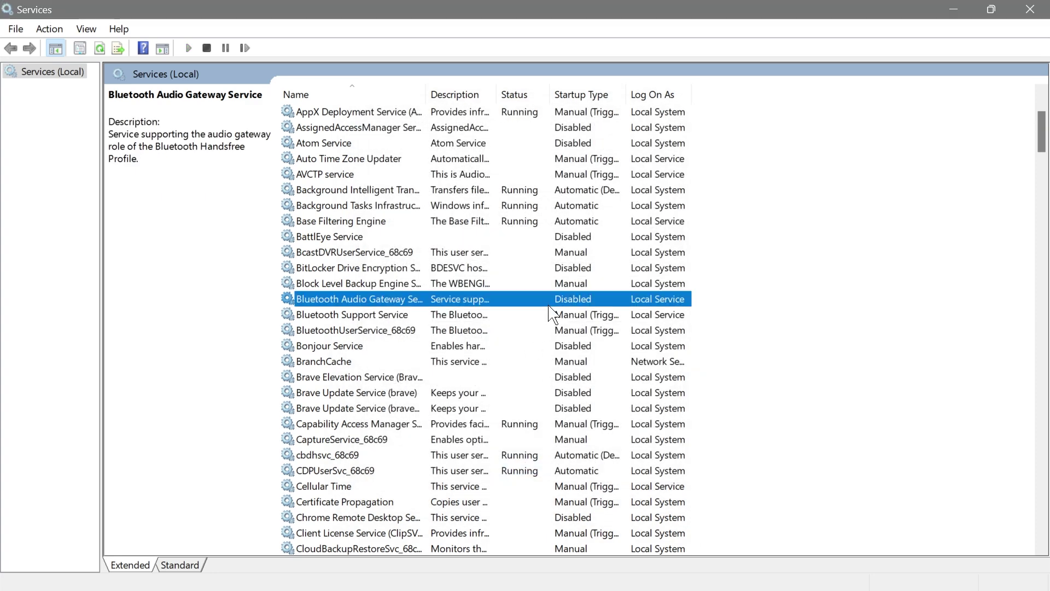
- Set Bluetooth Support Service's startup type to Disabled
{"action": "left_click", "coordinate": [550, 329]}
{"action": "double_click", "coordinate": [552, 315]}
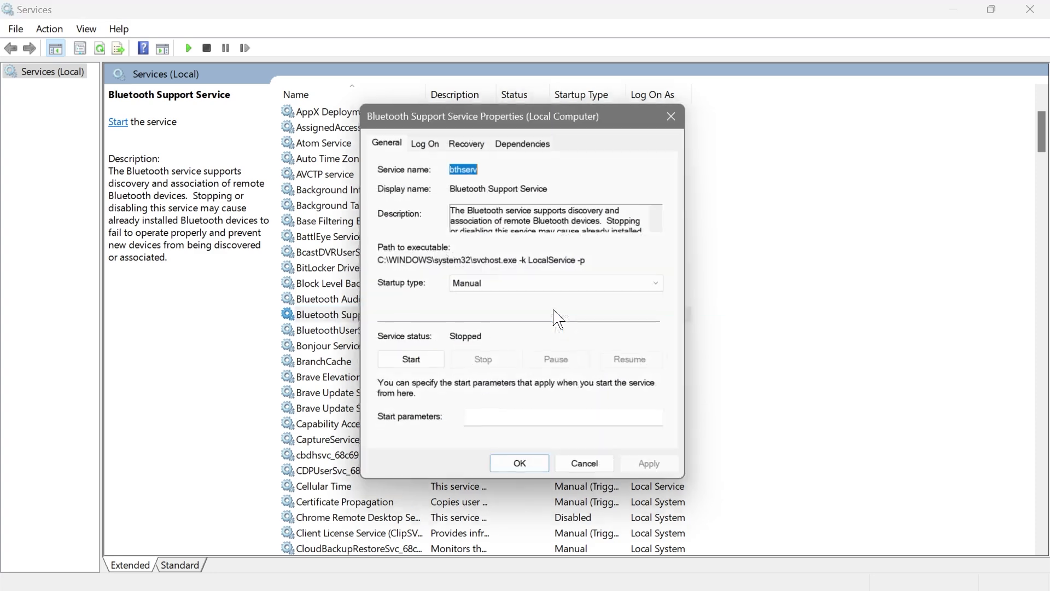
{"action": "left_click", "coordinate": [512, 286]}
{"action": "left_click", "coordinate": [488, 331]}
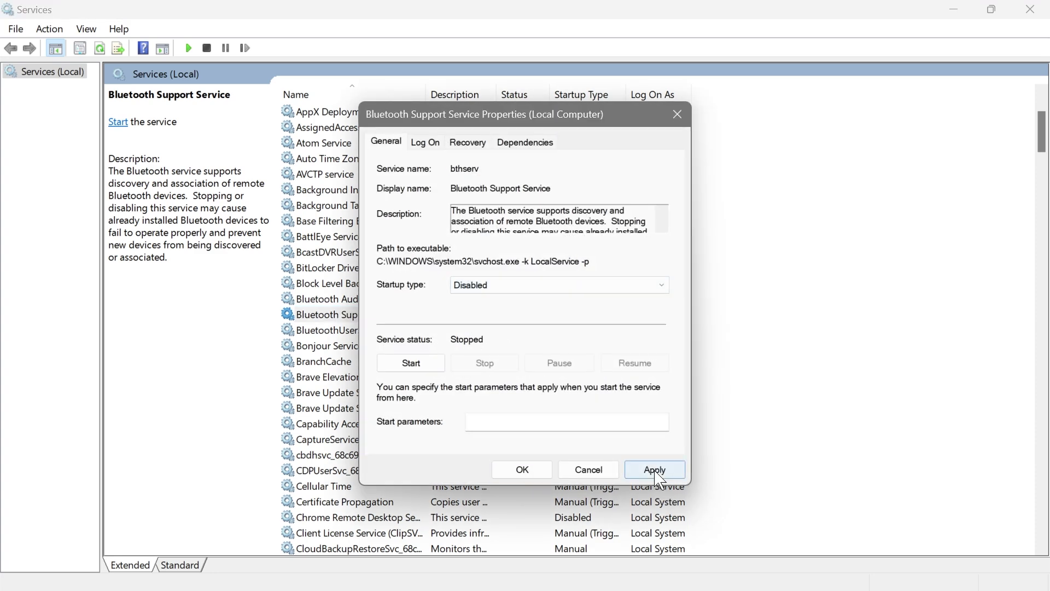
{"action": "left_click", "coordinate": [655, 470]}
{"action": "left_click", "coordinate": [525, 470]}
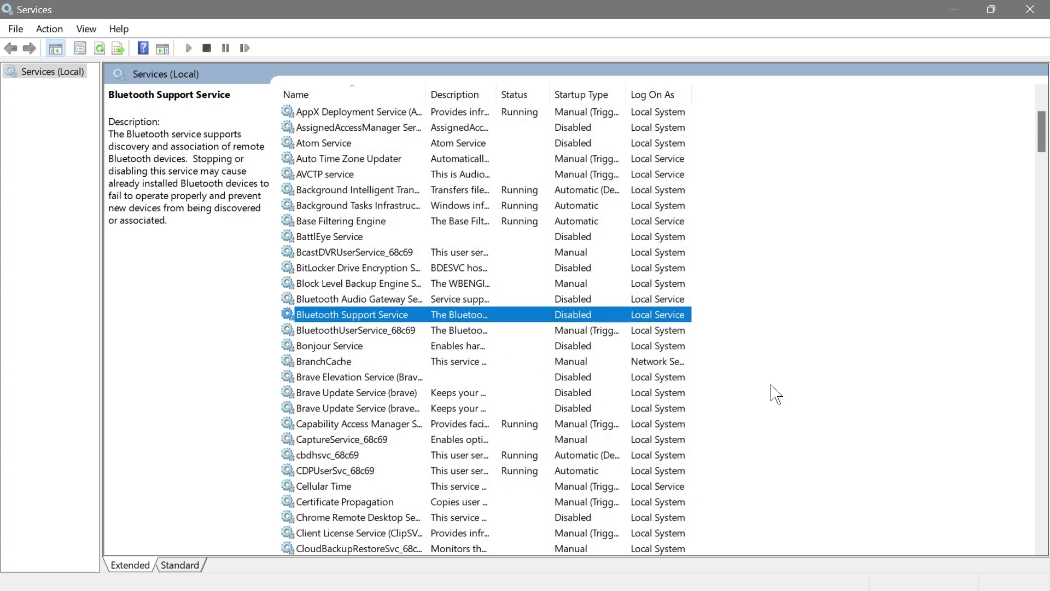
{"action": "scroll", "coordinate": [518, 429], "scroll_direction": "down", "scroll_amount": 2}
- Choose Disabled as the startup type for Connected User Experiences and Telemetry
{"action": "scroll", "coordinate": [518, 432], "scroll_direction": "down", "scroll_amount": 2}
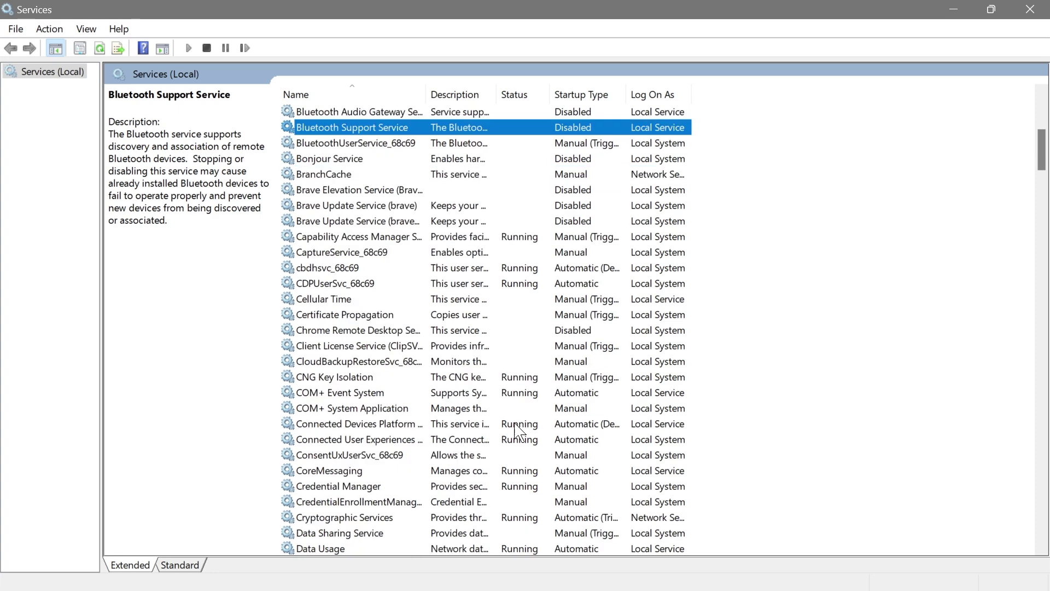
{"action": "scroll", "coordinate": [307, 383], "scroll_direction": "down", "scroll_amount": 1}
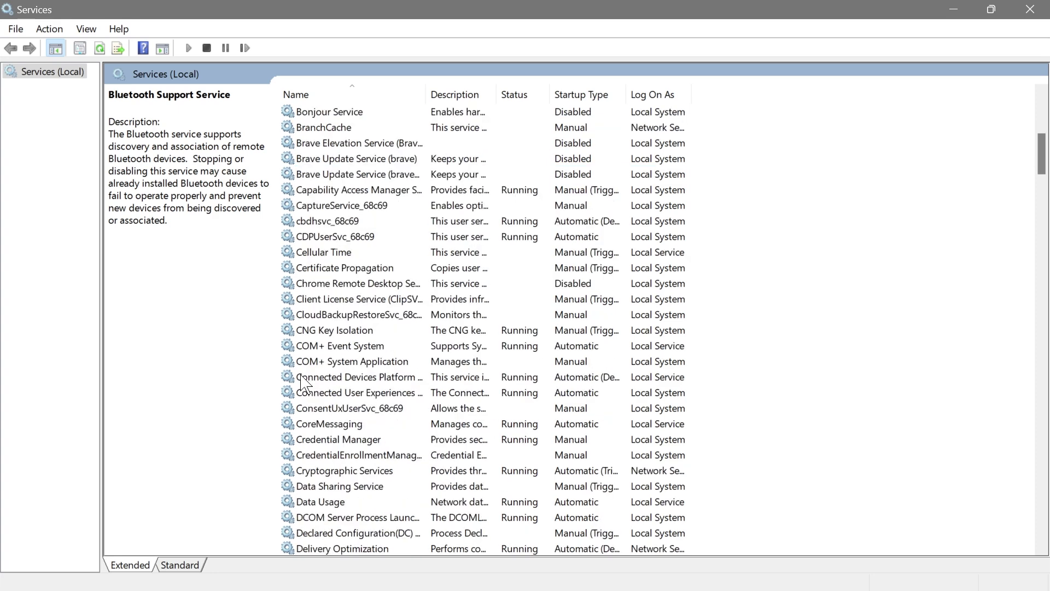
{"action": "scroll", "coordinate": [339, 437], "scroll_direction": "down", "scroll_amount": 2}
{"action": "scroll", "coordinate": [337, 282], "scroll_direction": "up", "scroll_amount": 1}
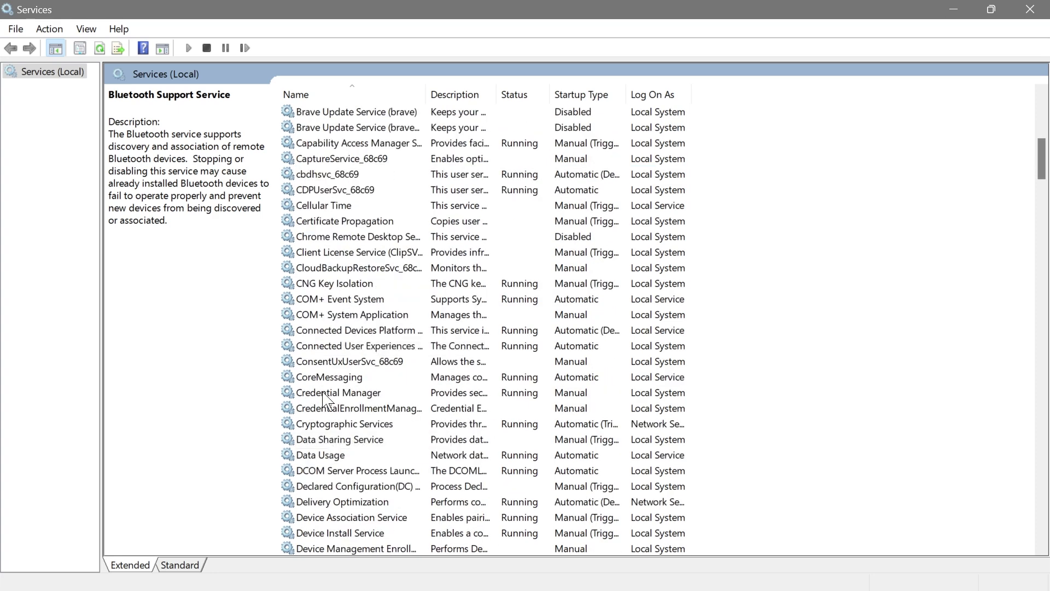
{"action": "left_click", "coordinate": [337, 346]}
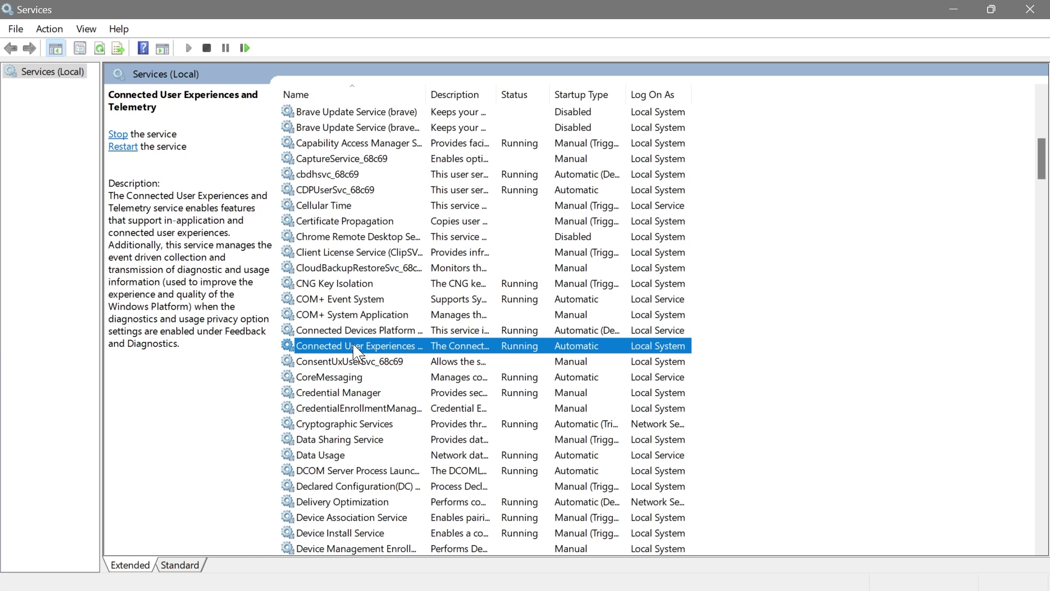
{"action": "double_click", "coordinate": [561, 348]}
{"action": "left_click", "coordinate": [484, 286]}
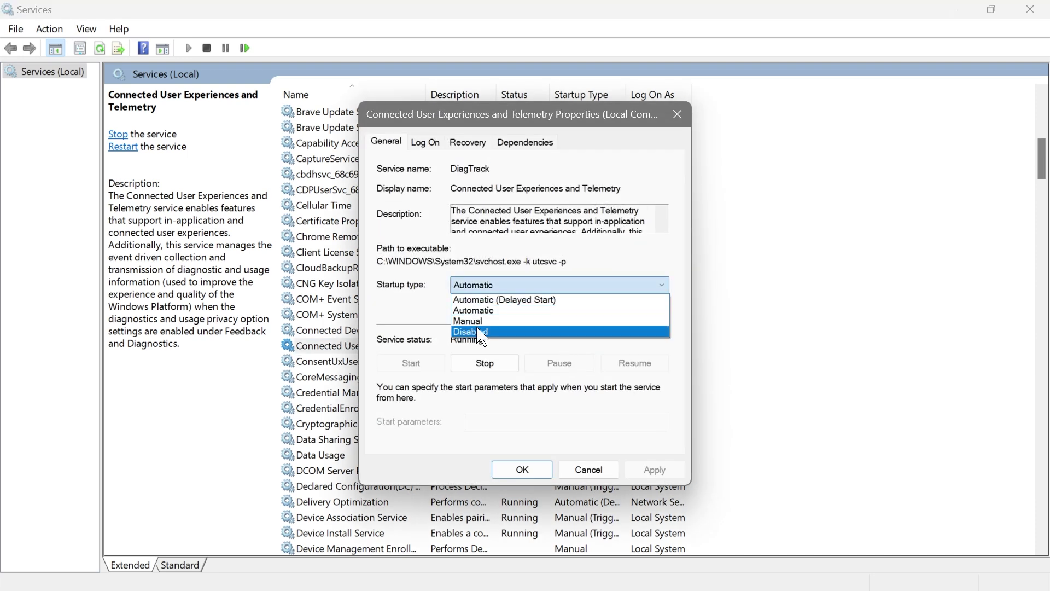
{"action": "left_click", "coordinate": [480, 332]}
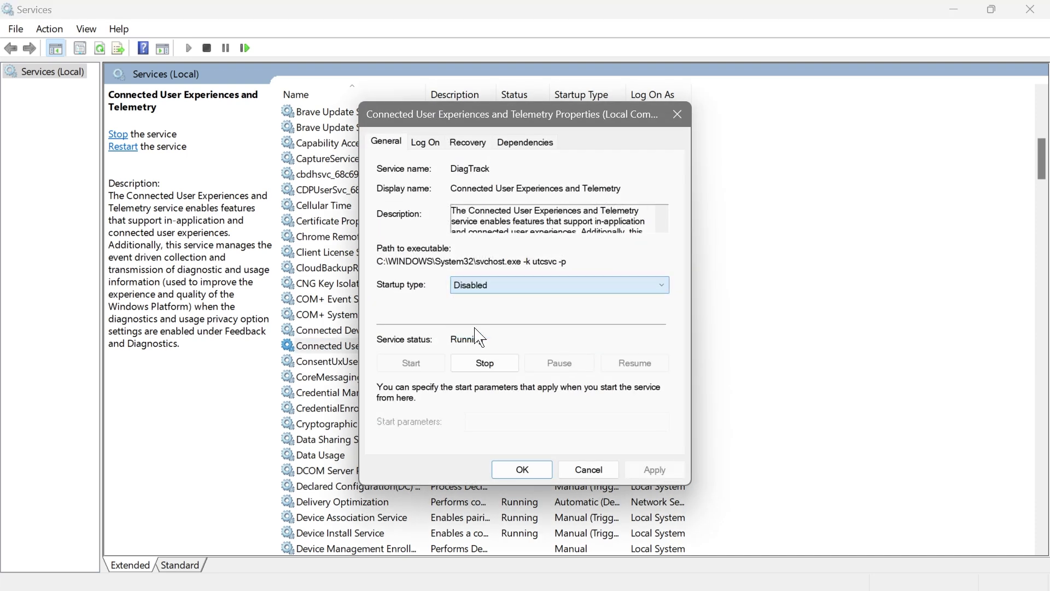
- Stop the telemetry service and apply the Disabled startup setting
{"action": "left_click", "coordinate": [487, 368]}
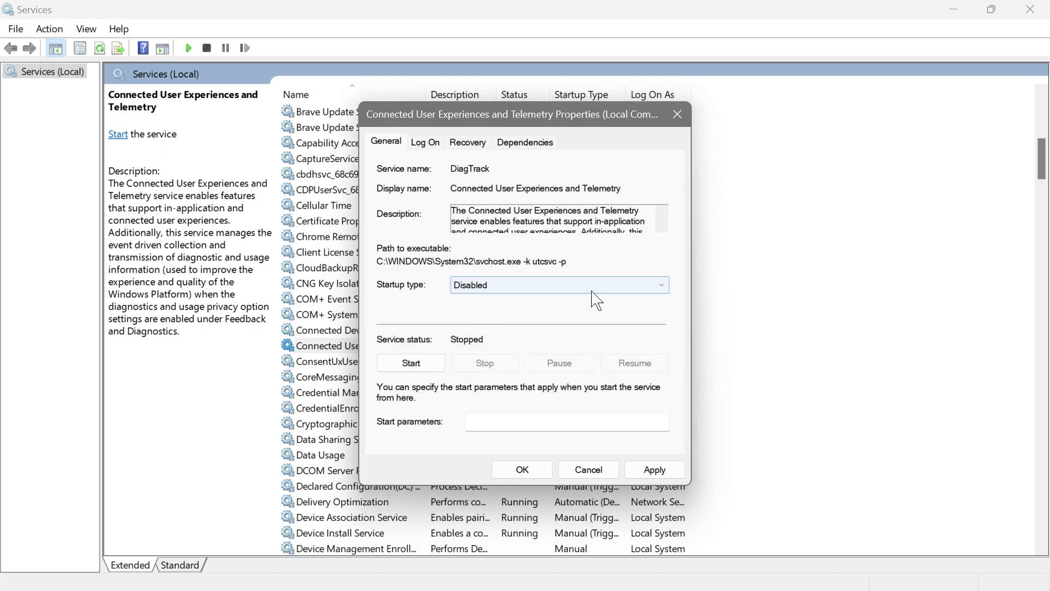
{"action": "left_click", "coordinate": [592, 290]}
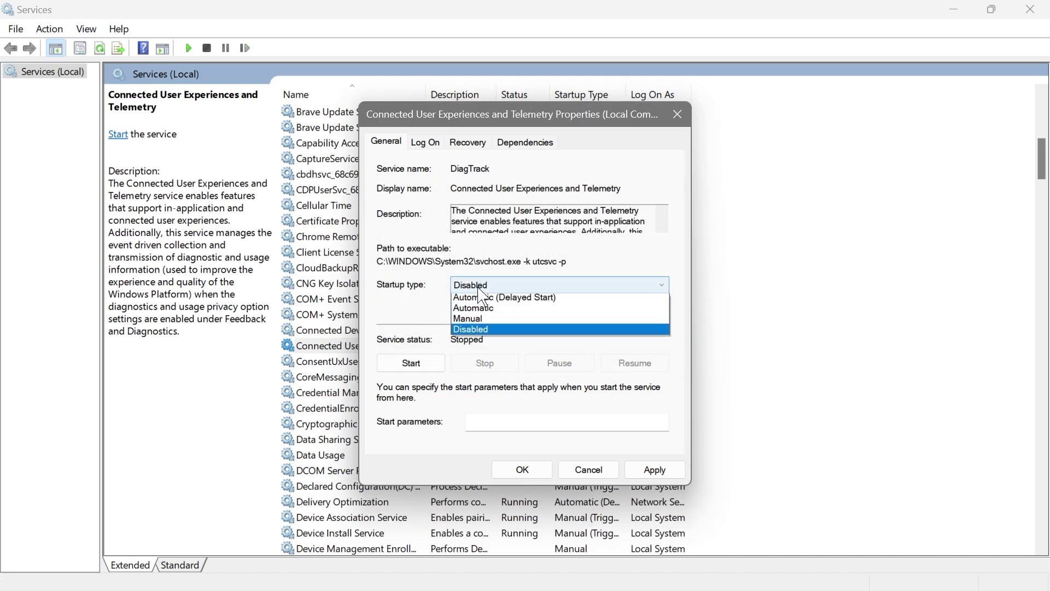
{"action": "left_click", "coordinate": [479, 331]}
{"action": "left_click", "coordinate": [651, 470]}
{"action": "left_click", "coordinate": [523, 470]}
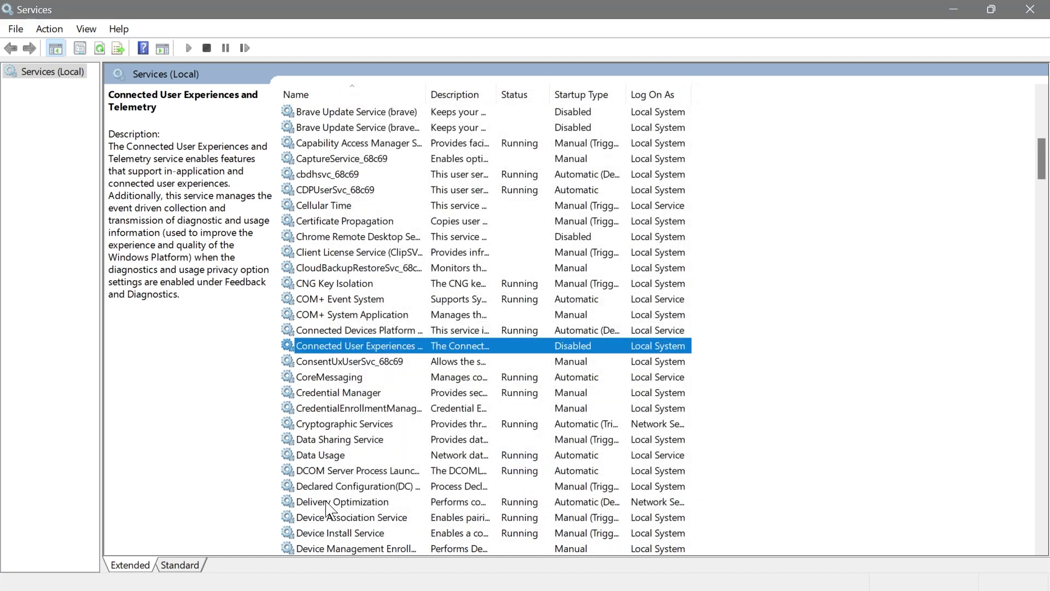
{"action": "scroll", "coordinate": [328, 511], "scroll_direction": "down", "scroll_amount": 5}
- Look through the Diagnostic Execution, Policy, Service Host and System Host entries
{"action": "scroll", "coordinate": [328, 429], "scroll_direction": "down", "scroll_amount": 3}
{"action": "left_click", "coordinate": [342, 300]}
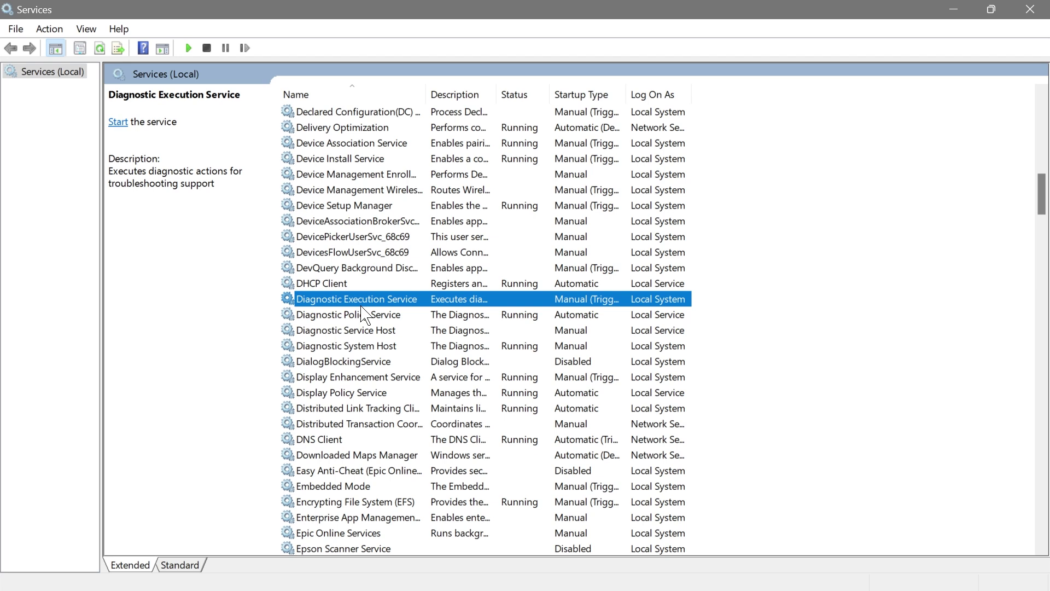
{"action": "key", "text": "Down"}
{"action": "key", "text": "Down"}
{"action": "key", "text": "Down"}
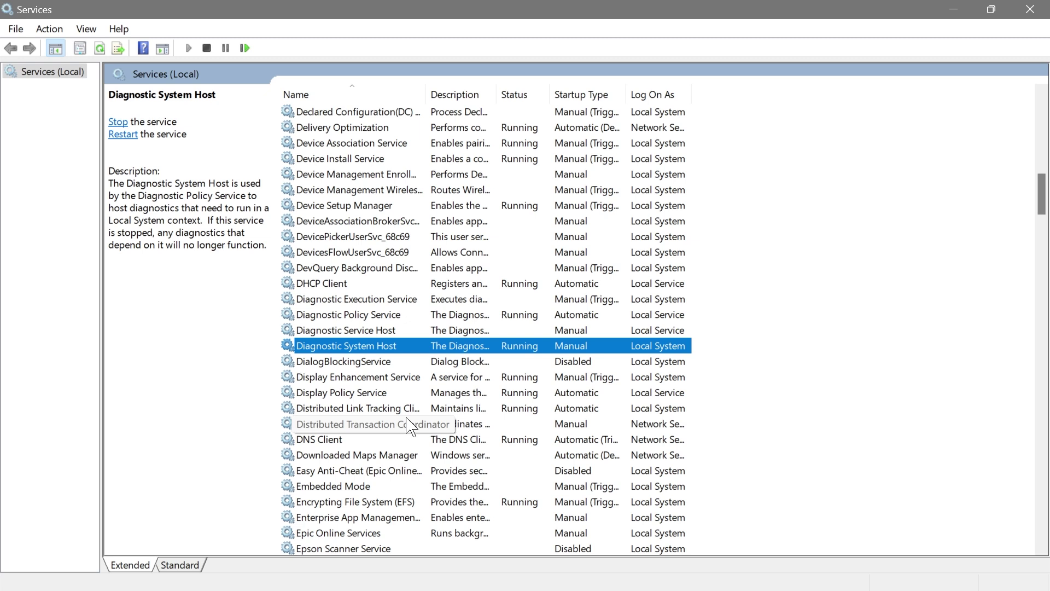
{"action": "left_click", "coordinate": [397, 314]}
{"action": "left_click", "coordinate": [382, 331]}
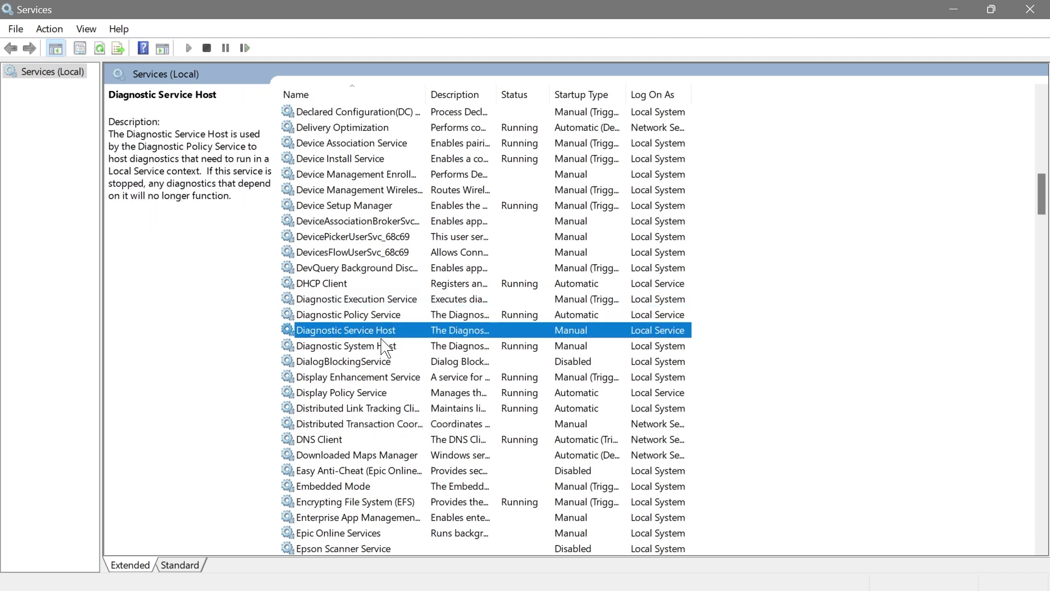
{"action": "left_click", "coordinate": [378, 346]}
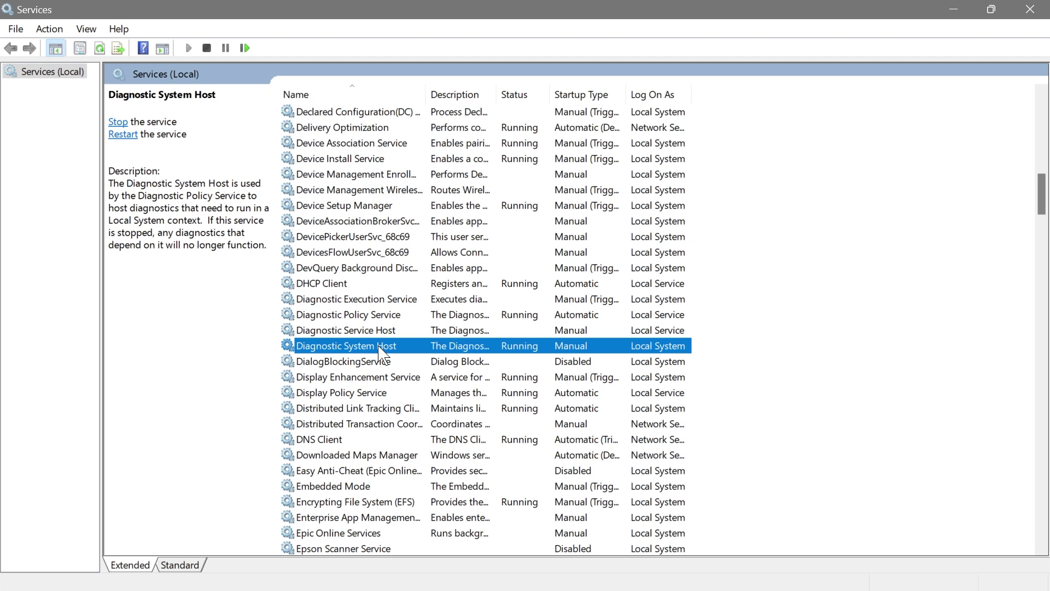
{"action": "left_click", "coordinate": [558, 298]}
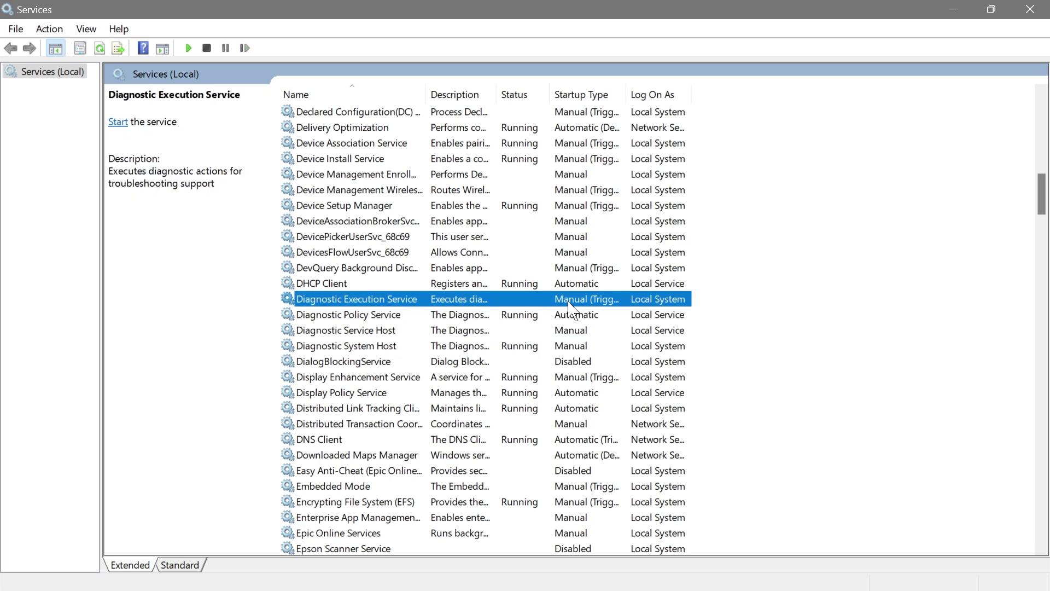
{"action": "left_click", "coordinate": [574, 315]}
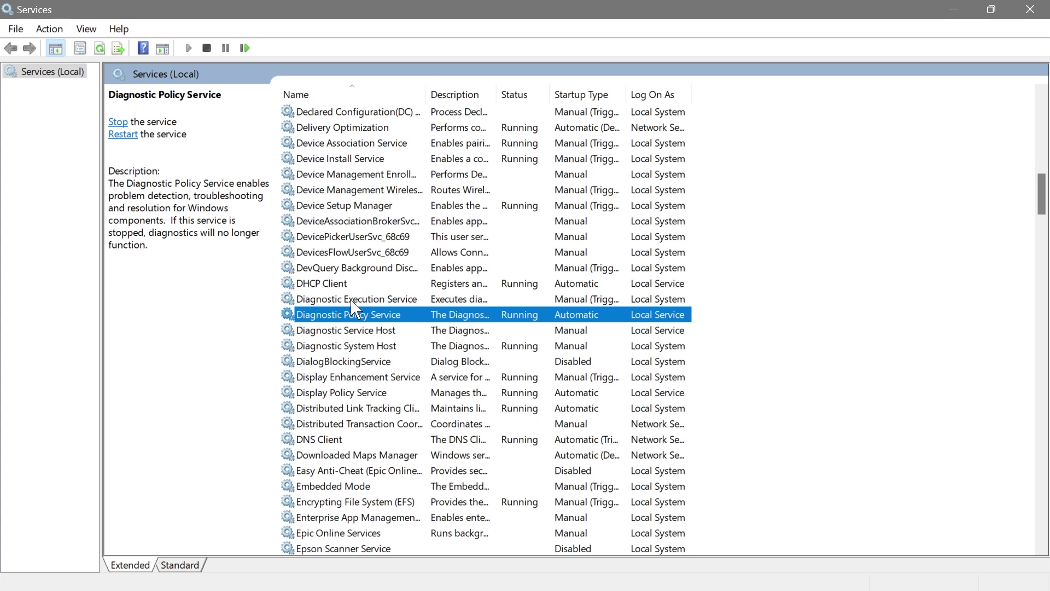
- Stop the Diagnostic Policy Service and set its startup type to Manual
{"action": "double_click", "coordinate": [590, 319]}
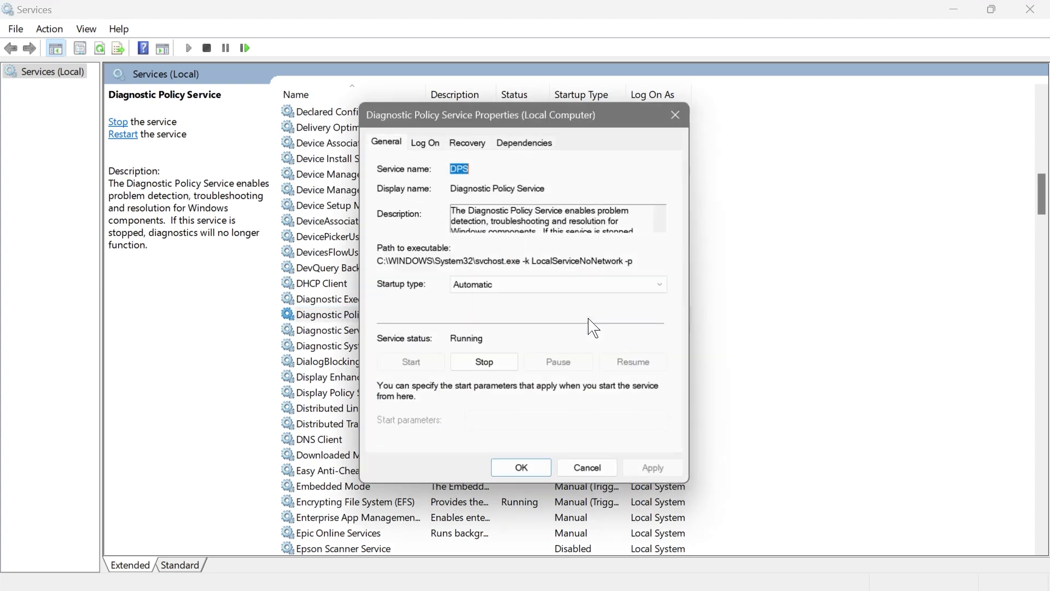
{"action": "left_click", "coordinate": [485, 362]}
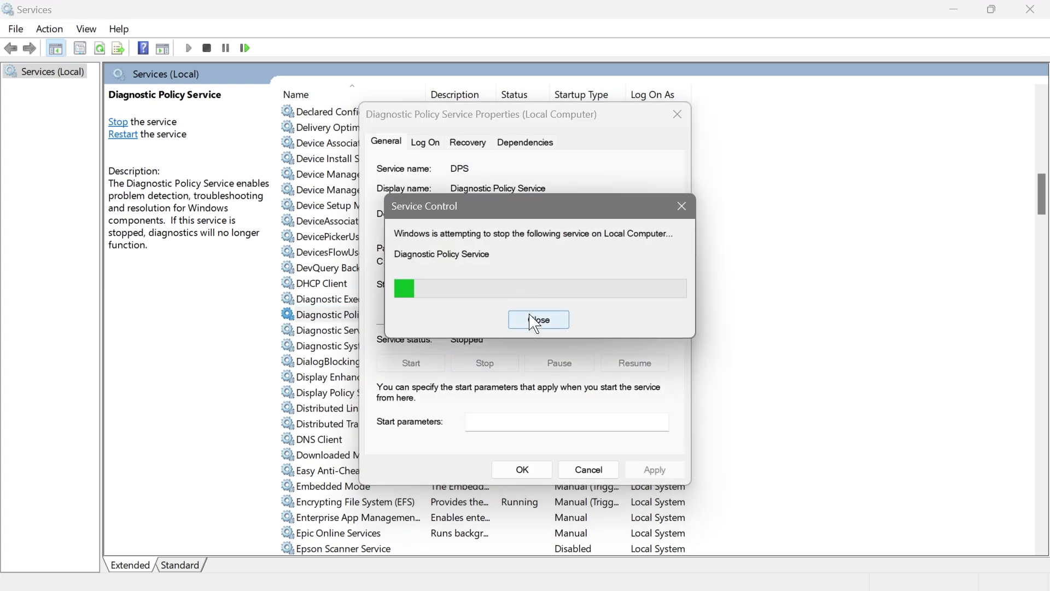
{"action": "left_click", "coordinate": [508, 290]}
{"action": "left_click", "coordinate": [487, 319]}
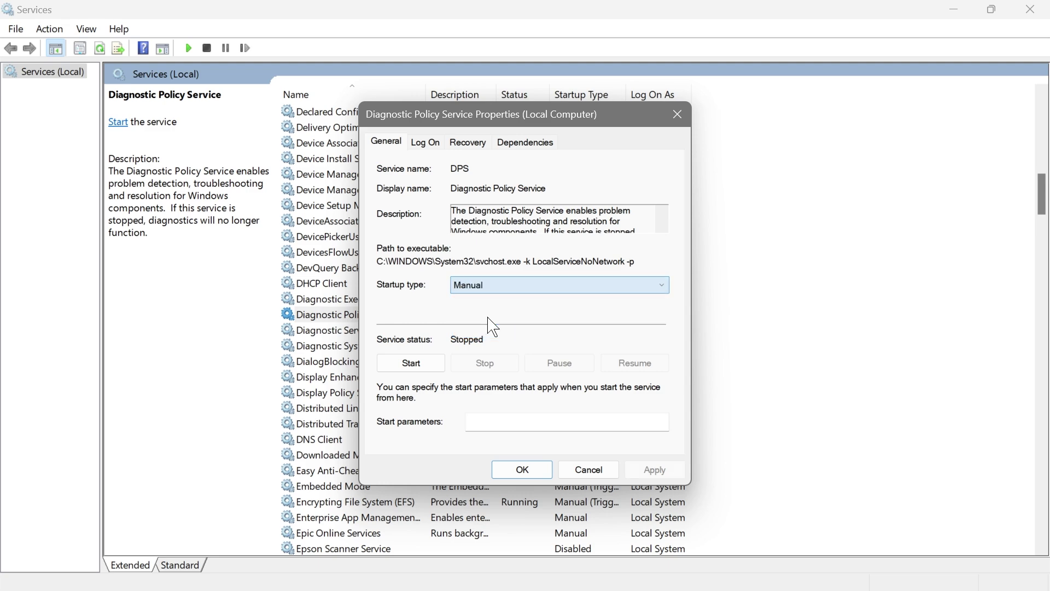
{"action": "left_click", "coordinate": [653, 471]}
{"action": "left_click", "coordinate": [525, 470]}
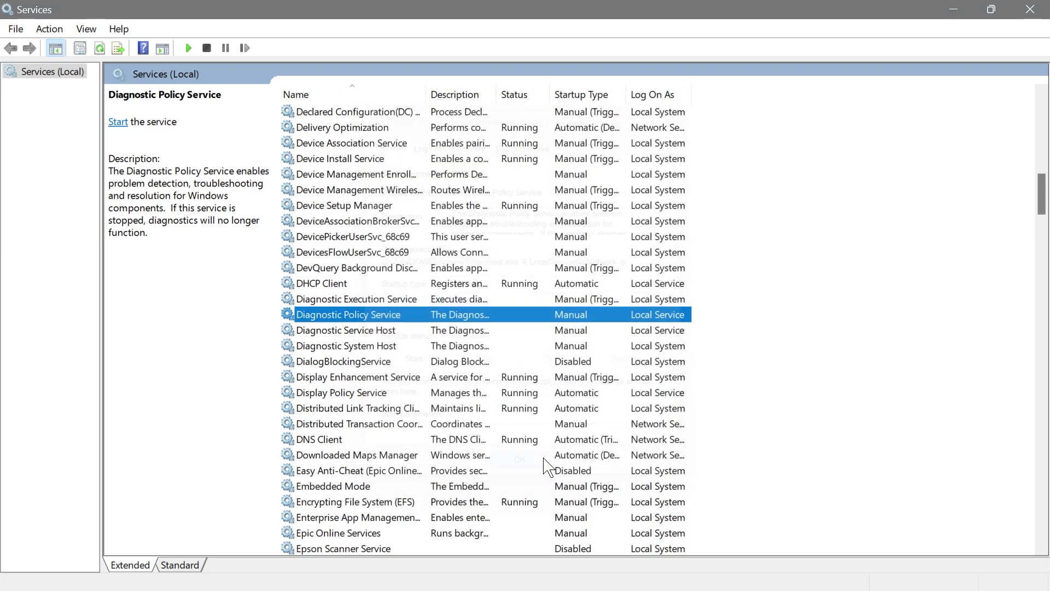
- Stop the running Geolocation Service, keeping its Manual (Trigger Start) startup type
{"action": "scroll", "coordinate": [585, 337], "scroll_direction": "down", "scroll_amount": 5}
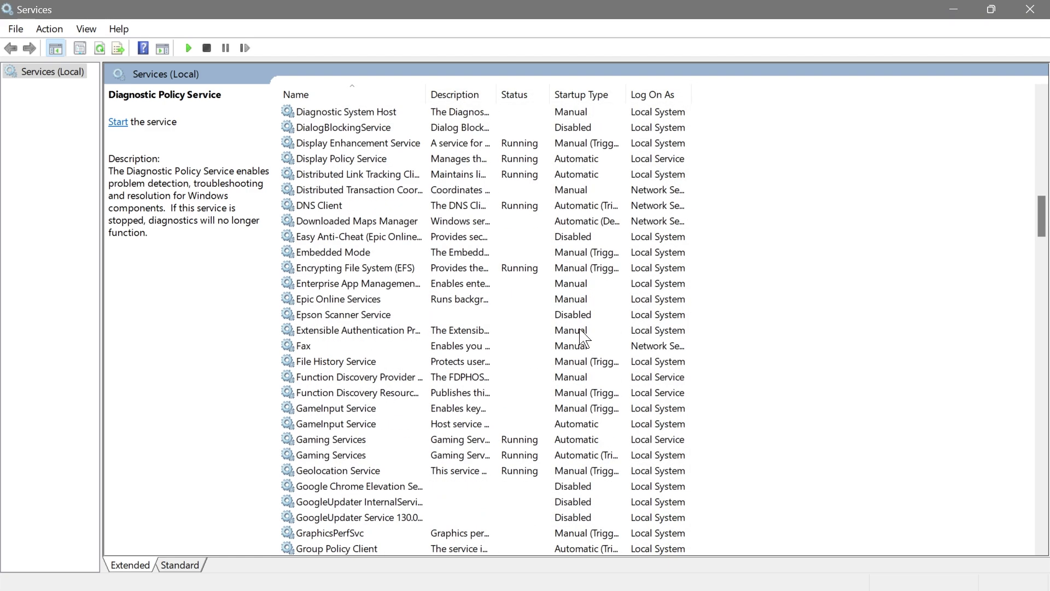
{"action": "scroll", "coordinate": [383, 359], "scroll_direction": "down", "scroll_amount": 1}
{"action": "scroll", "coordinate": [353, 316], "scroll_direction": "down", "scroll_amount": 2}
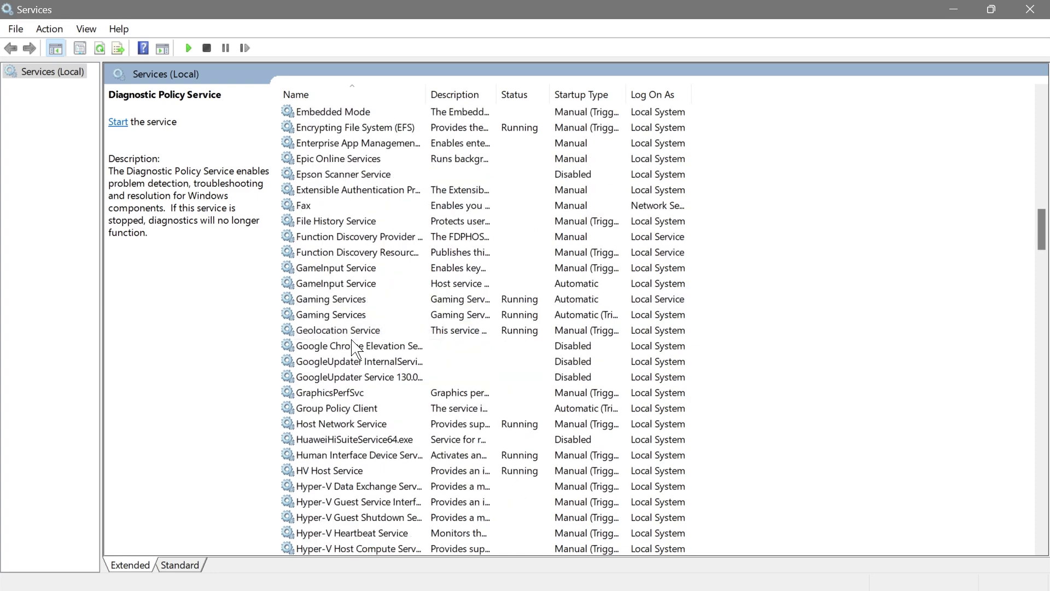
{"action": "left_click", "coordinate": [331, 330]}
{"action": "scroll", "coordinate": [331, 290], "scroll_direction": "down", "scroll_amount": 1}
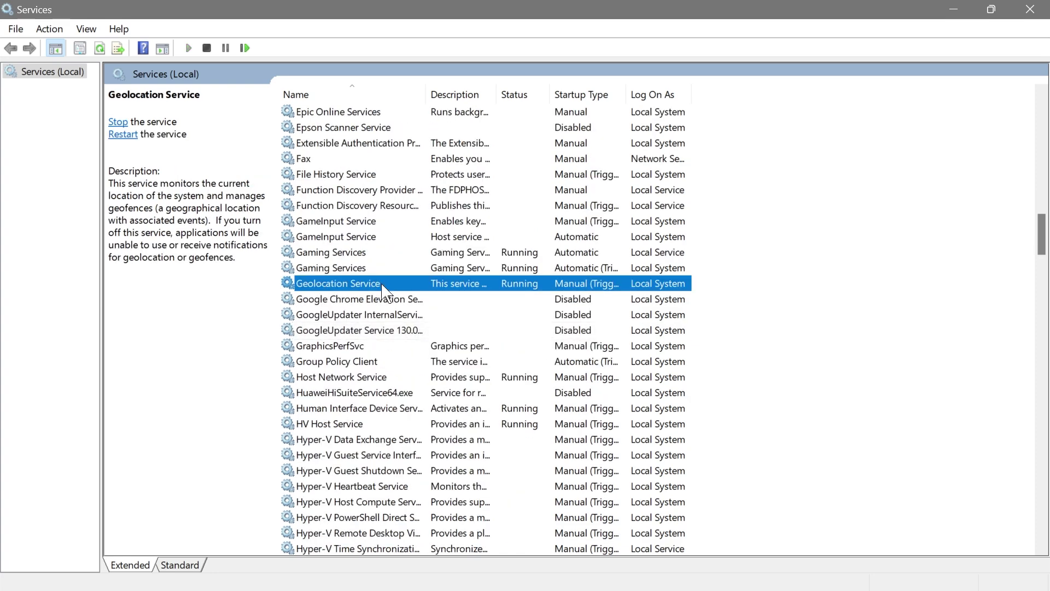
{"action": "double_click", "coordinate": [527, 285]}
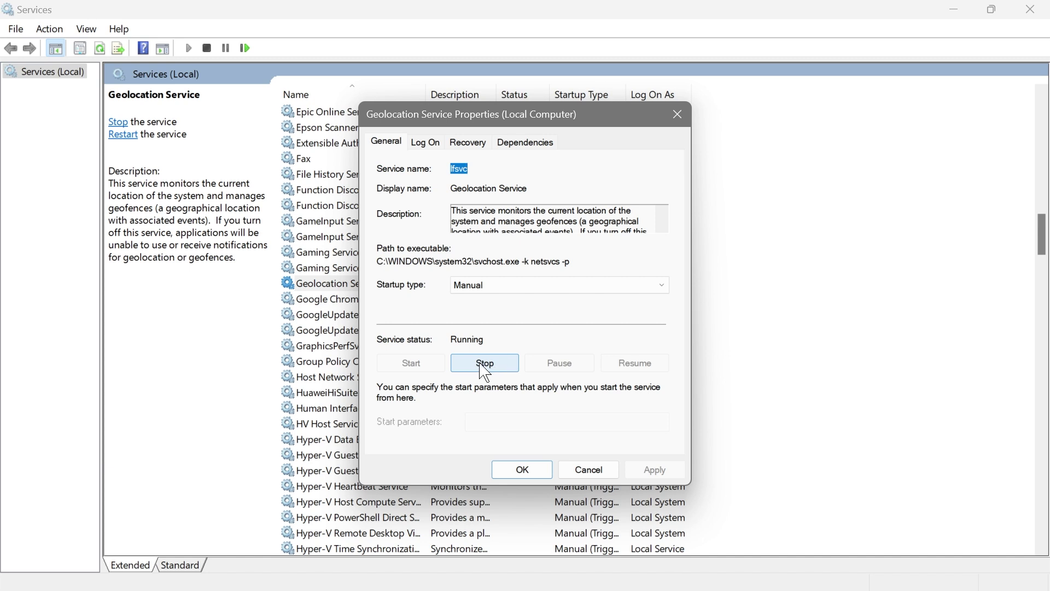
{"action": "left_click", "coordinate": [503, 369]}
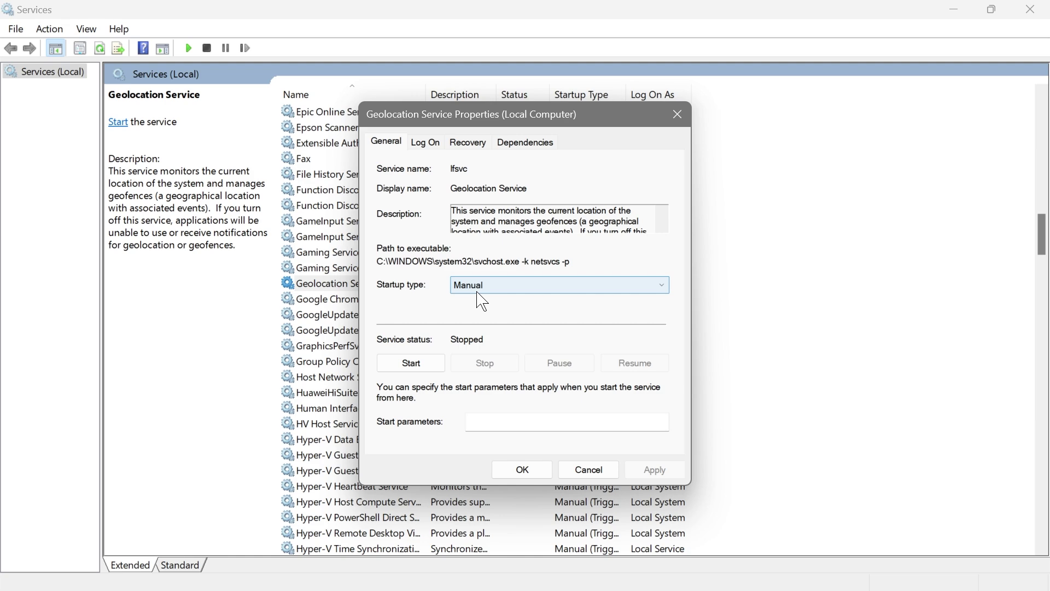
{"action": "left_click", "coordinate": [543, 471]}
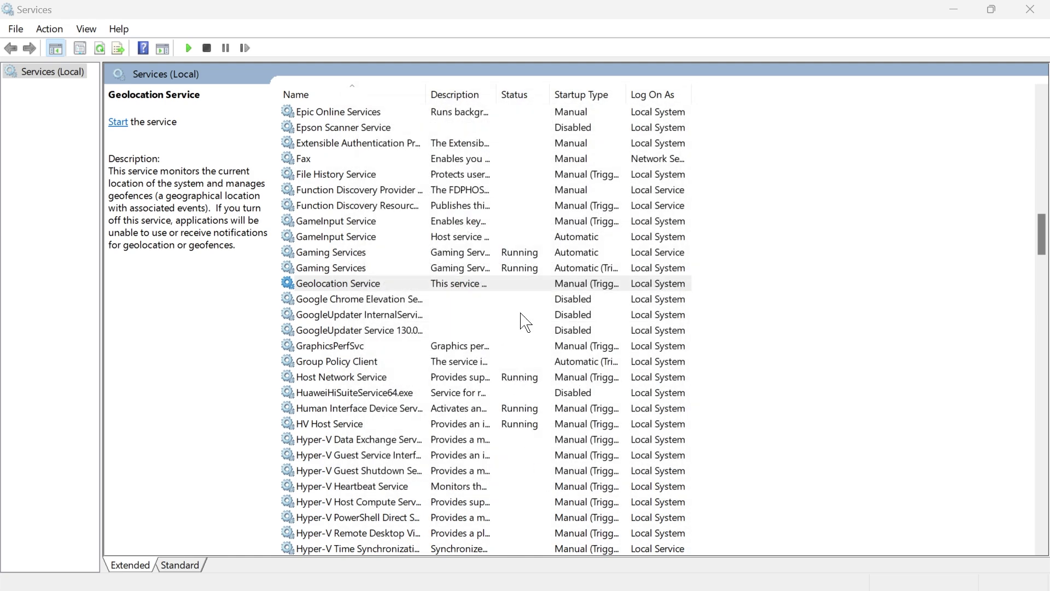
{"action": "left_click", "coordinate": [577, 285]}
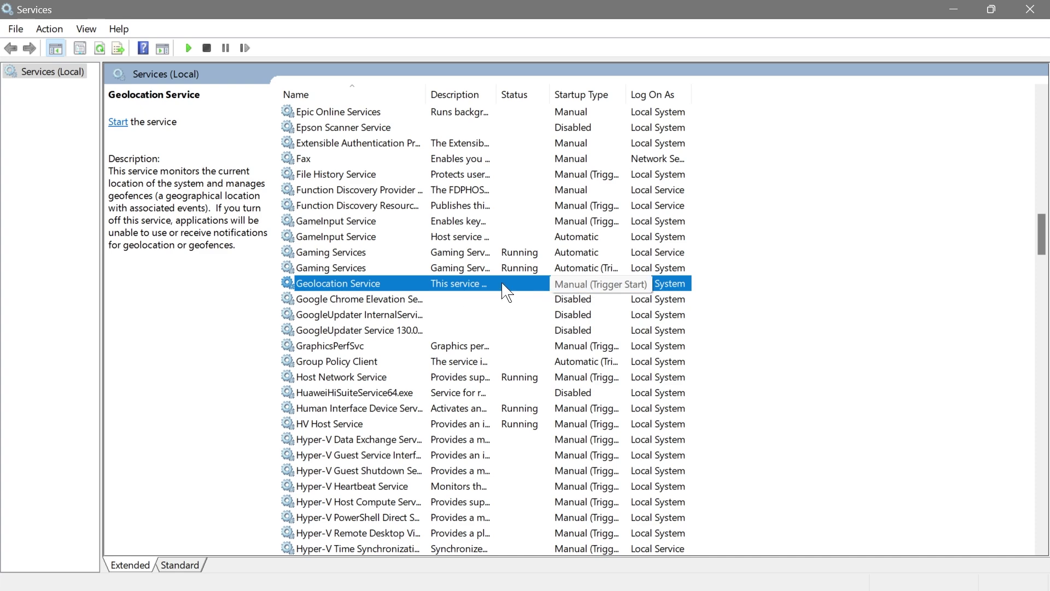
- Change Netlogon's startup type from Manual to Disabled and apply it
{"action": "scroll", "coordinate": [506, 291], "scroll_direction": "down", "scroll_amount": 20}
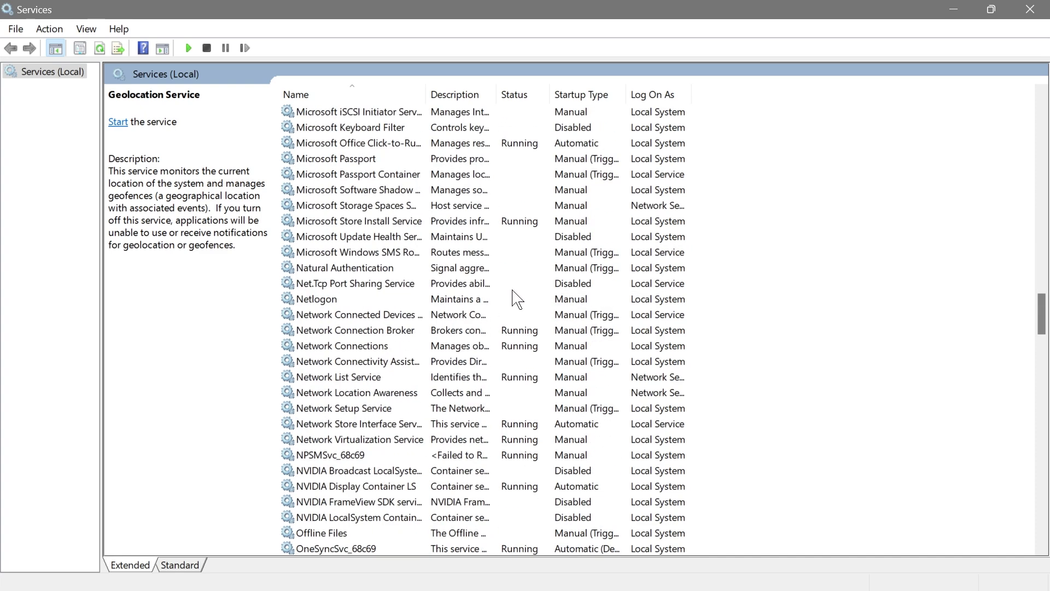
{"action": "left_click", "coordinate": [353, 251]}
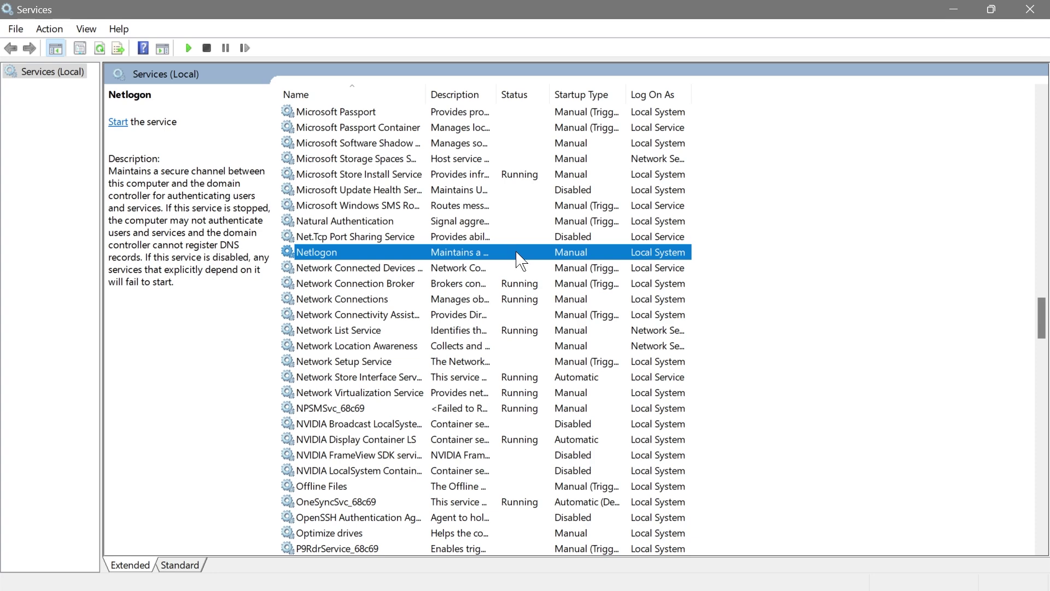
{"action": "double_click", "coordinate": [517, 255]}
{"action": "left_click", "coordinate": [508, 285]}
{"action": "left_click", "coordinate": [507, 335]}
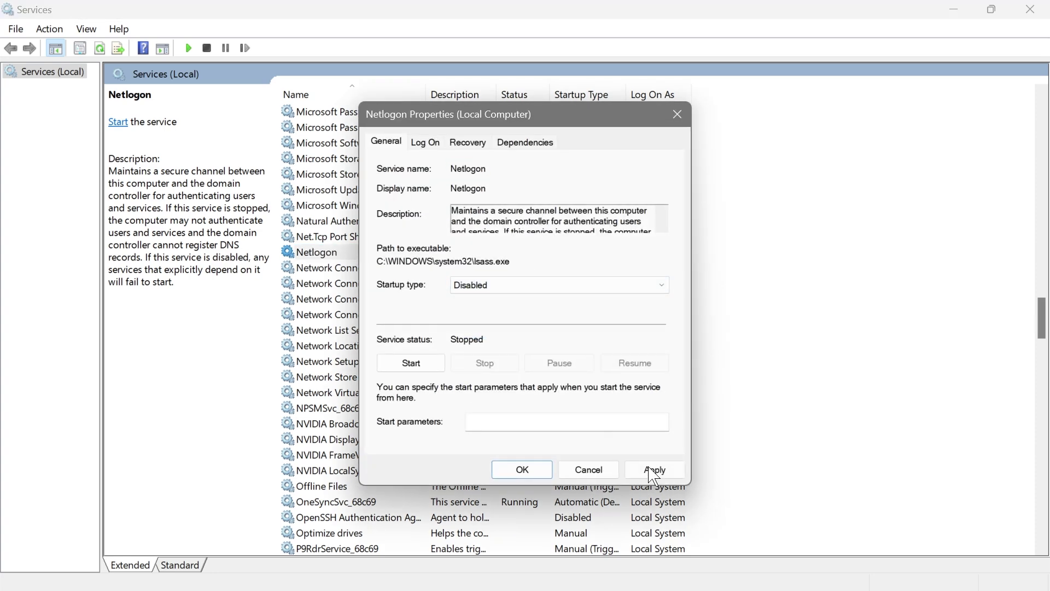
{"action": "left_click", "coordinate": [652, 469]}
{"action": "left_click", "coordinate": [523, 470]}
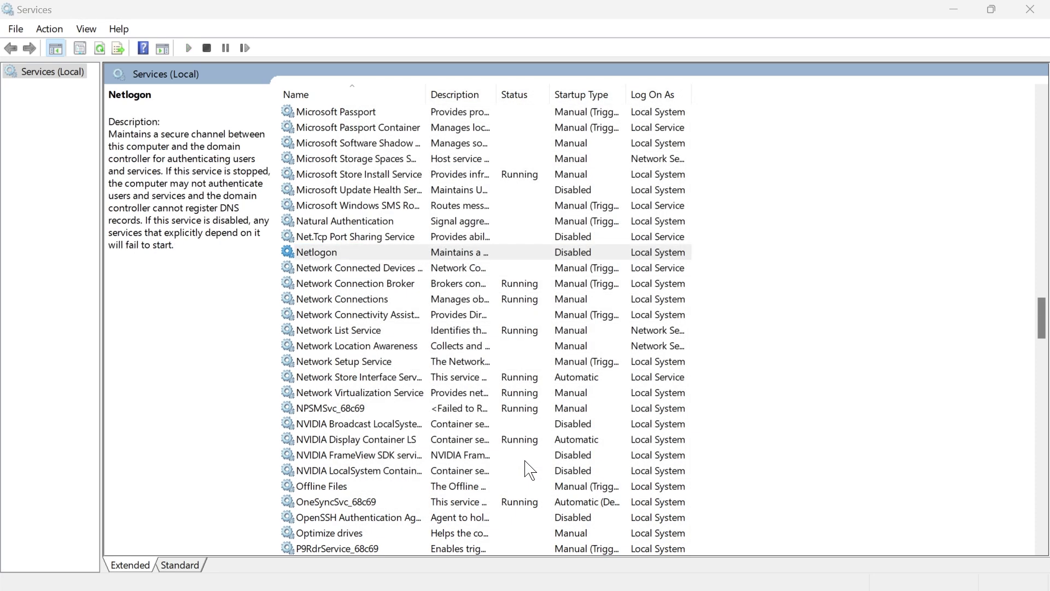
- Set the Parental Controls service startup type to Disabled and apply it
{"action": "scroll", "coordinate": [526, 469], "scroll_direction": "down", "scroll_amount": 5}
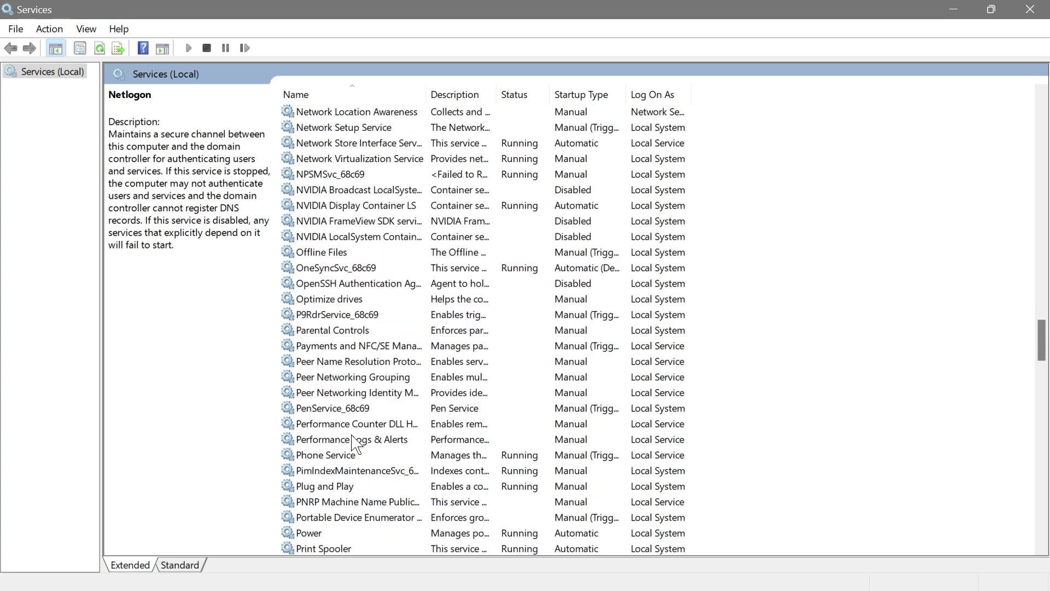
{"action": "left_click", "coordinate": [356, 330]}
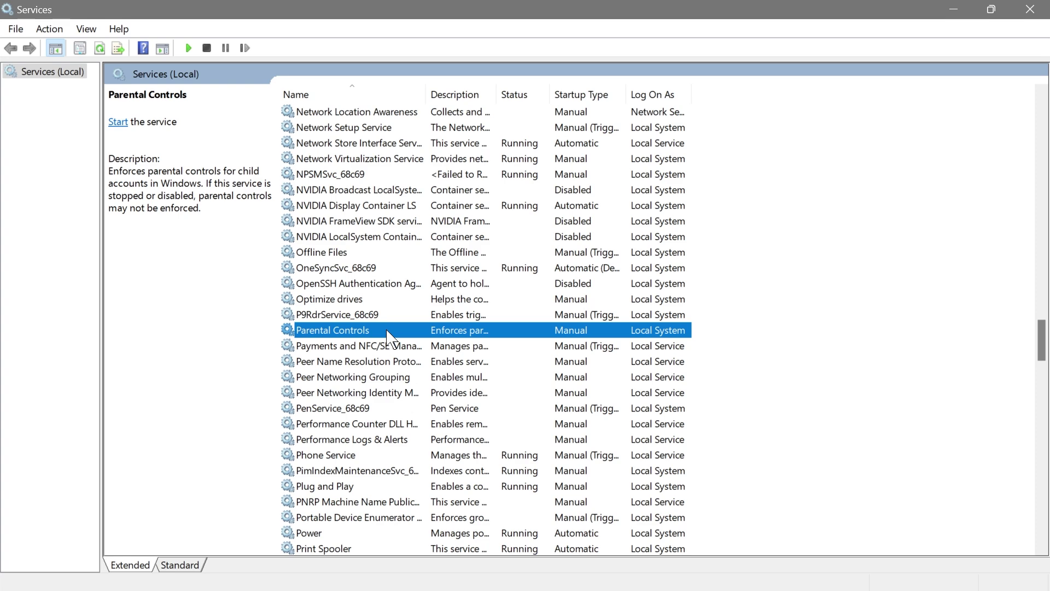
{"action": "double_click", "coordinate": [388, 331]}
{"action": "left_click", "coordinate": [520, 290]}
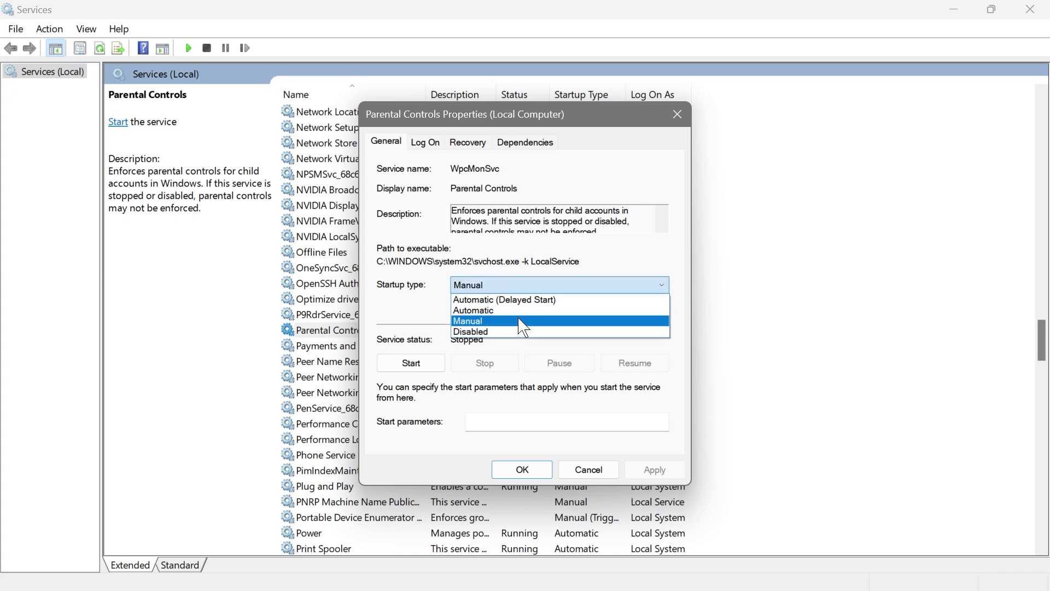
{"action": "left_click", "coordinate": [520, 289]}
{"action": "left_click", "coordinate": [517, 289]}
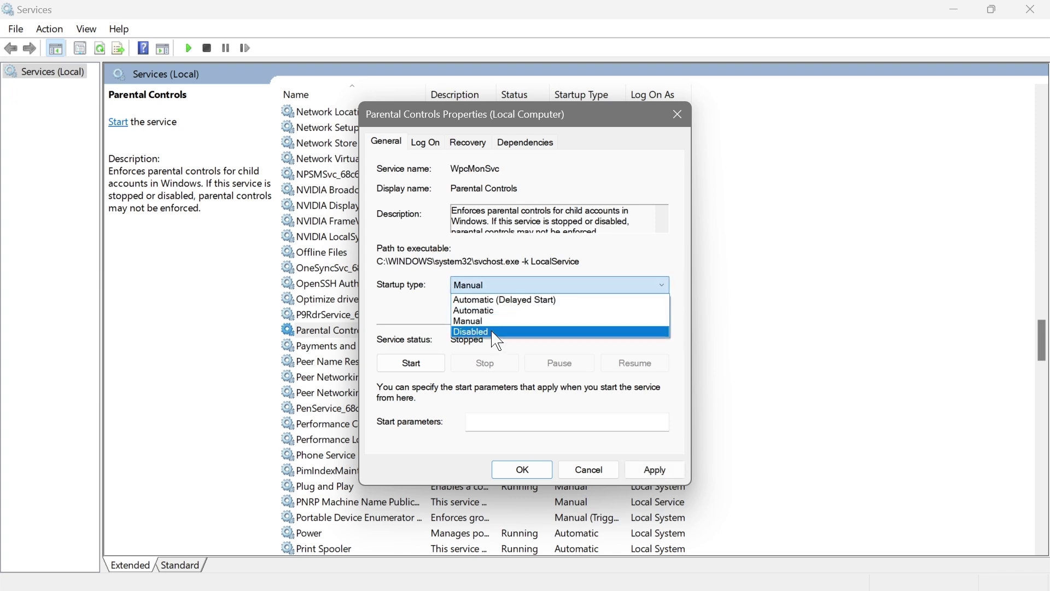
{"action": "left_click", "coordinate": [524, 331]}
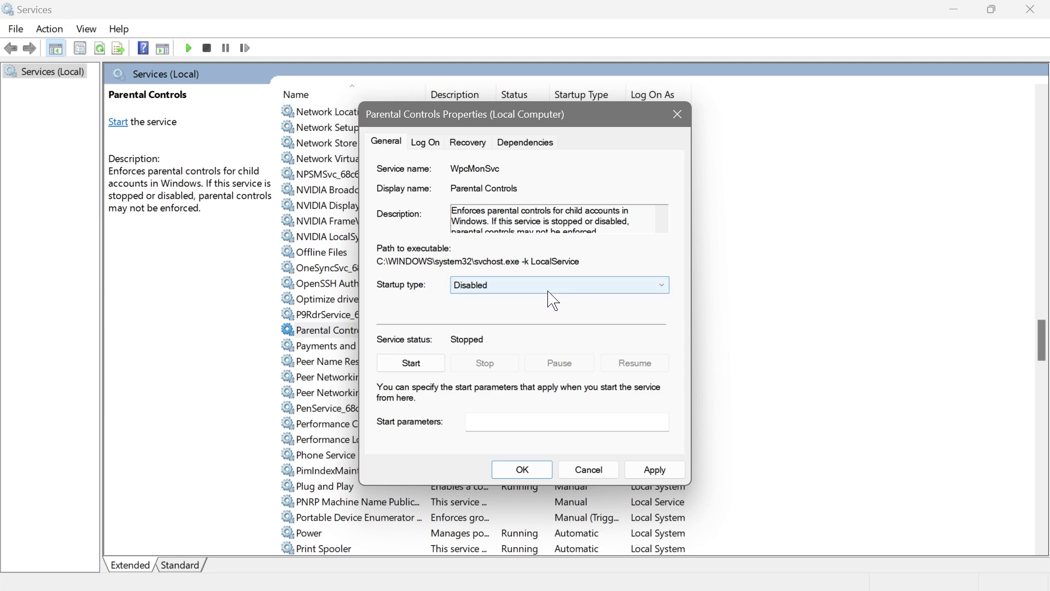
{"action": "left_click", "coordinate": [655, 469]}
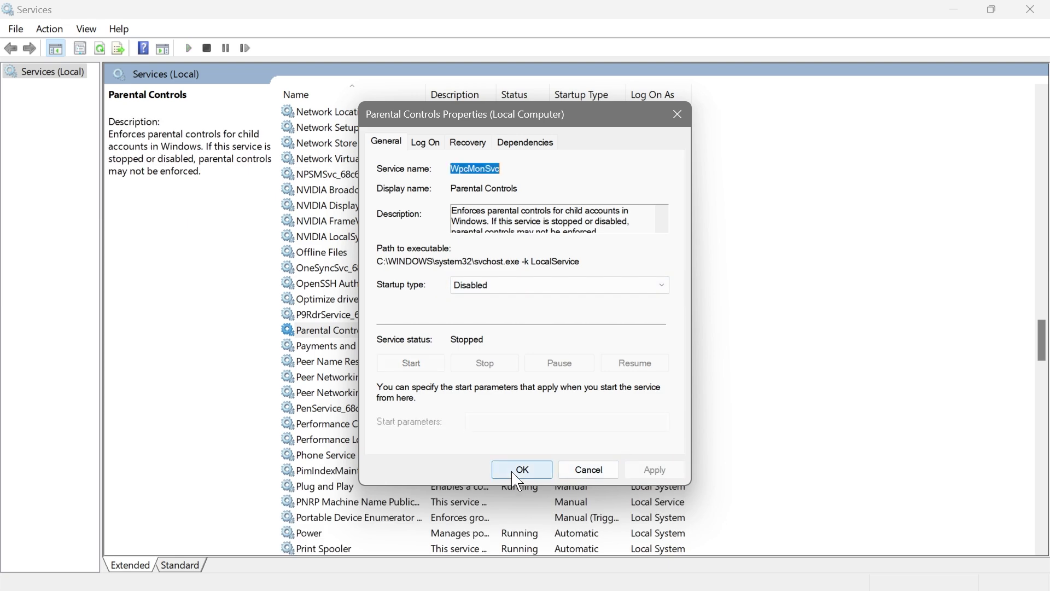
{"action": "left_click", "coordinate": [523, 469]}
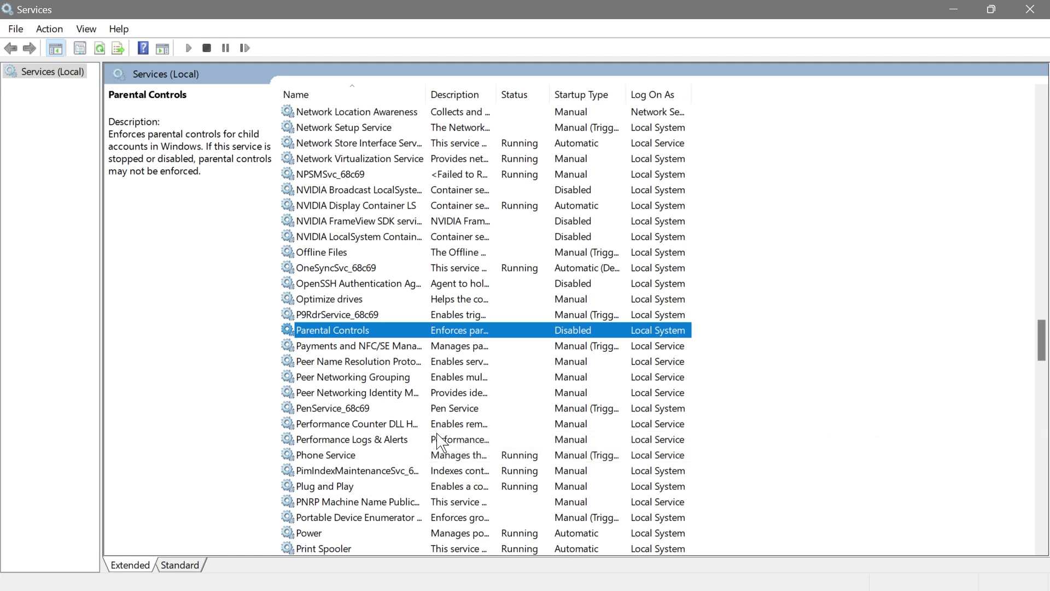
- Stop the running Phone Service, leaving its Manual (Trigger Start) startup type unchanged
{"action": "scroll", "coordinate": [436, 438], "scroll_direction": "down", "scroll_amount": 1}
{"action": "left_click", "coordinate": [366, 408]}
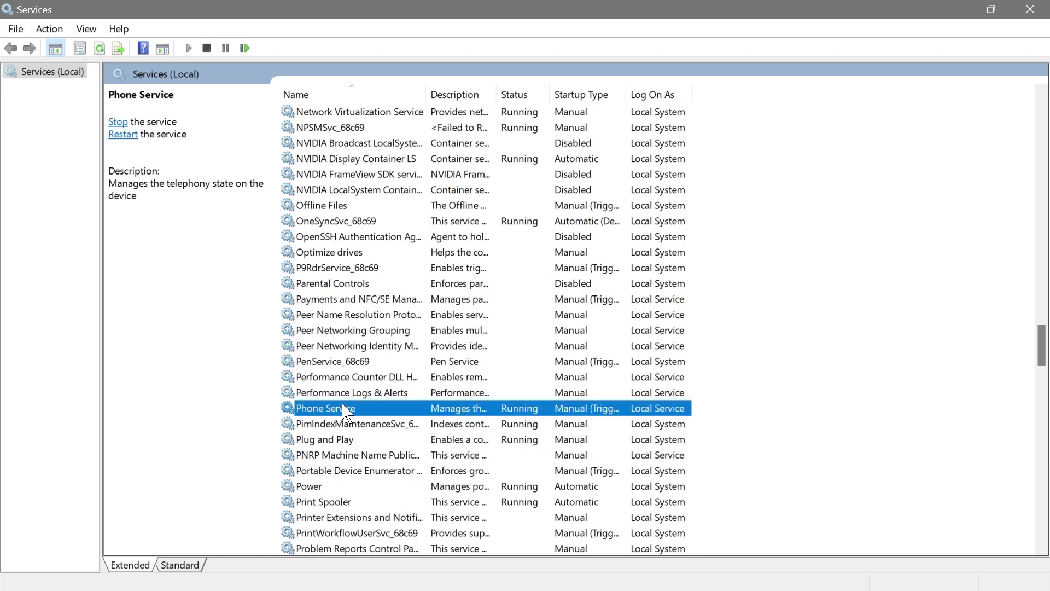
{"action": "double_click", "coordinate": [389, 409]}
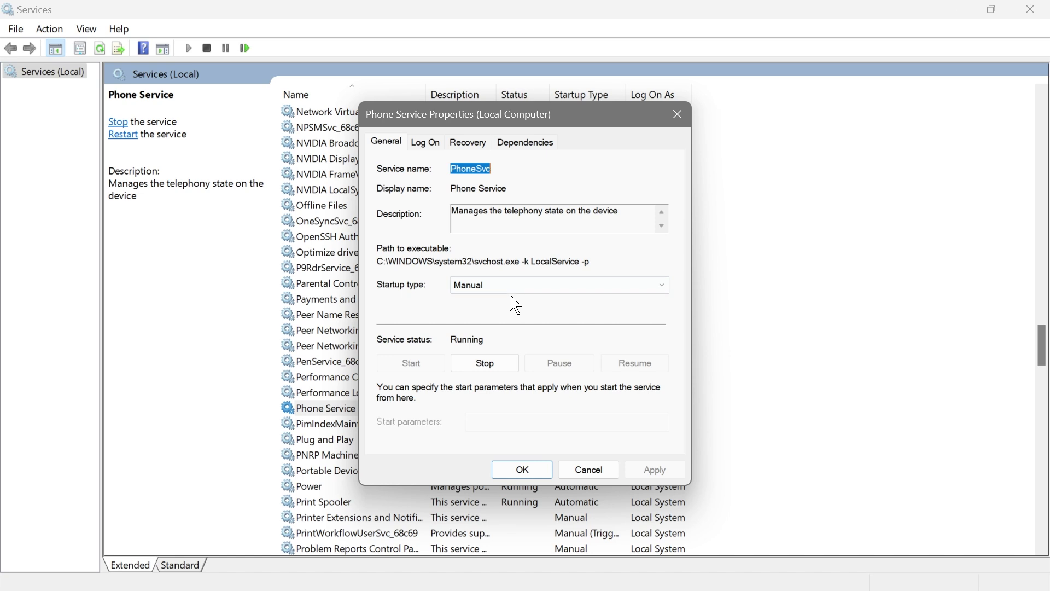
{"action": "left_click_drag", "start_coordinate": [581, 122], "coordinate": [825, 133]}
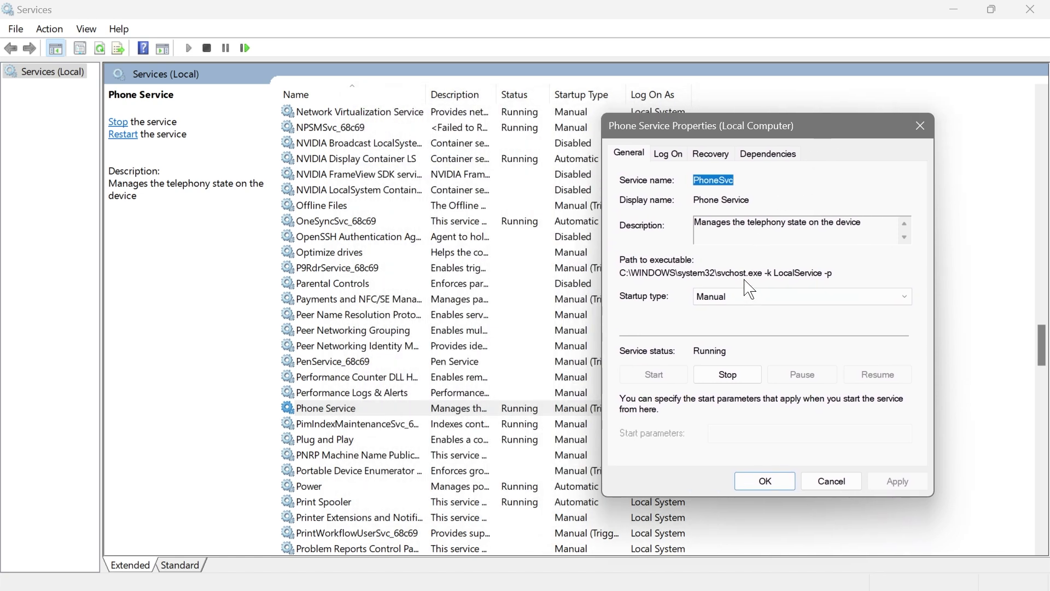
{"action": "left_click_drag", "start_coordinate": [723, 123], "coordinate": [650, 91]}
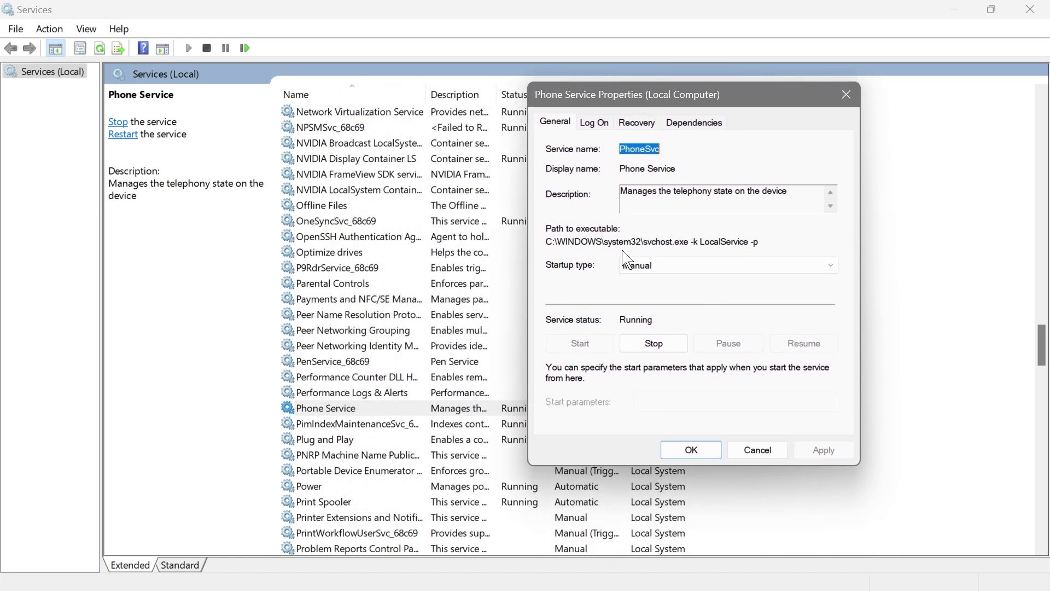
{"action": "left_click", "coordinate": [655, 343]}
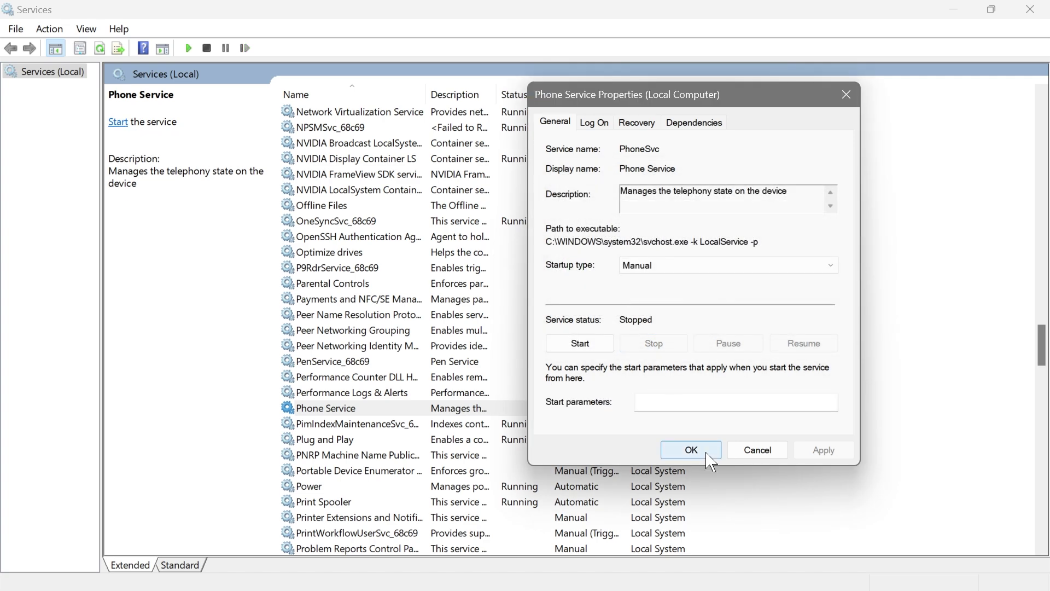
{"action": "left_click", "coordinate": [691, 449]}
{"action": "scroll", "coordinate": [569, 432], "scroll_direction": "down", "scroll_amount": 1}
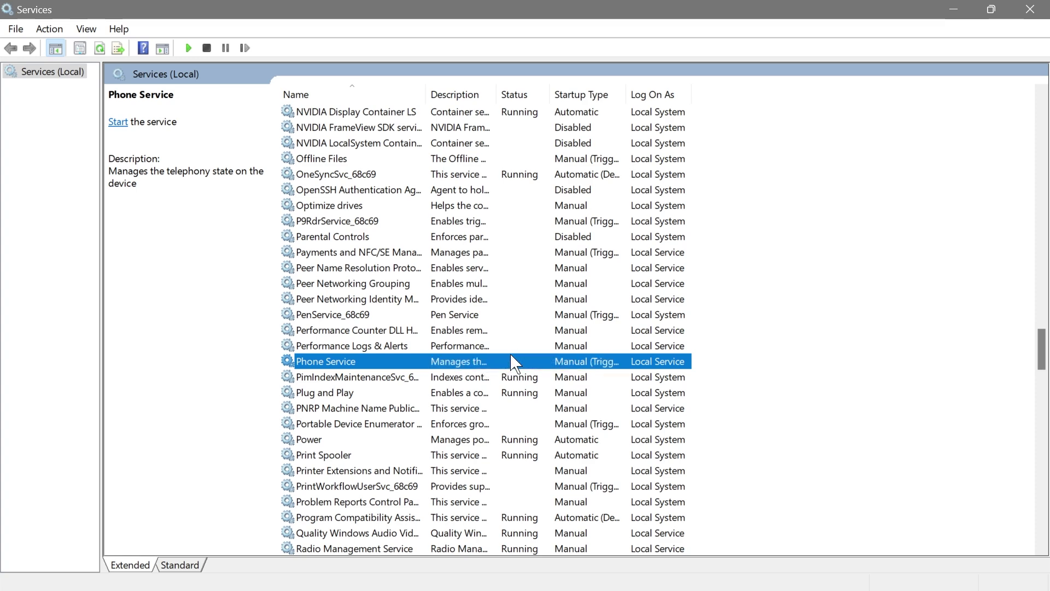
- Stop the running Print Spooler service from its properties dialog
{"action": "scroll", "coordinate": [513, 361], "scroll_direction": "down", "scroll_amount": 2}
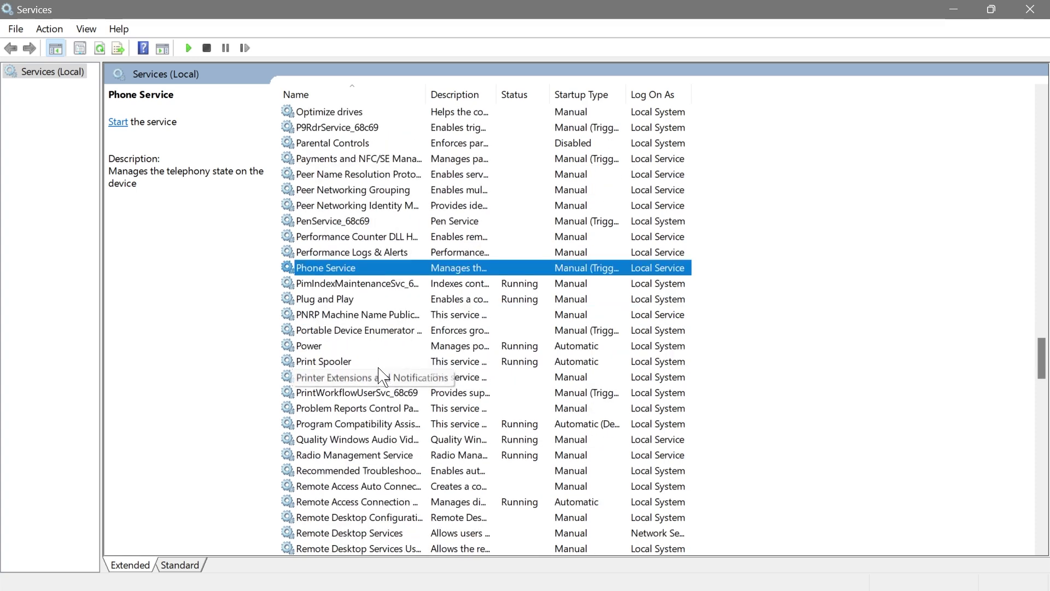
{"action": "left_click", "coordinate": [425, 366]}
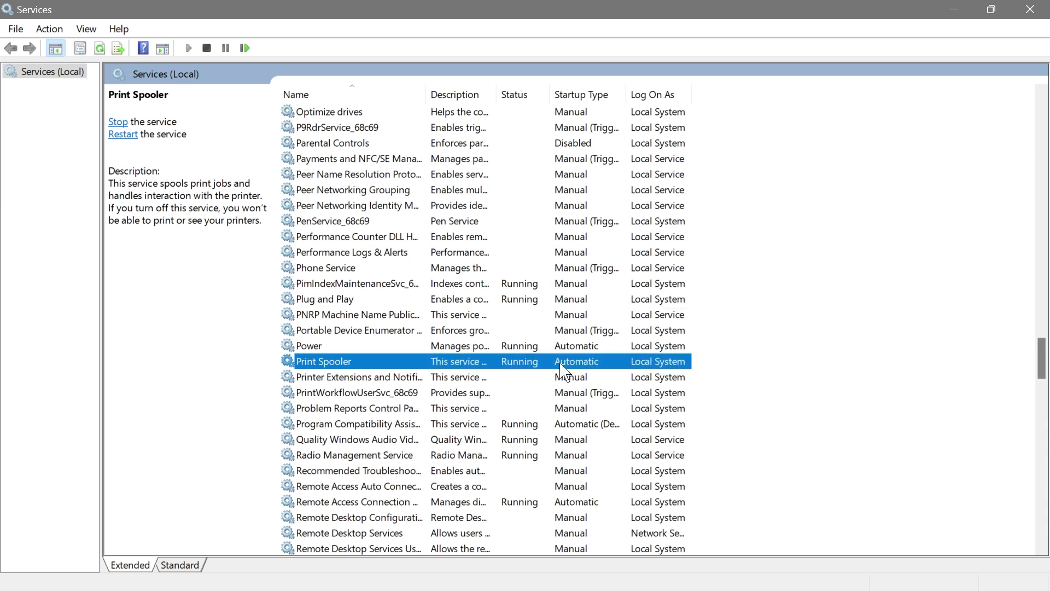
{"action": "double_click", "coordinate": [520, 364]}
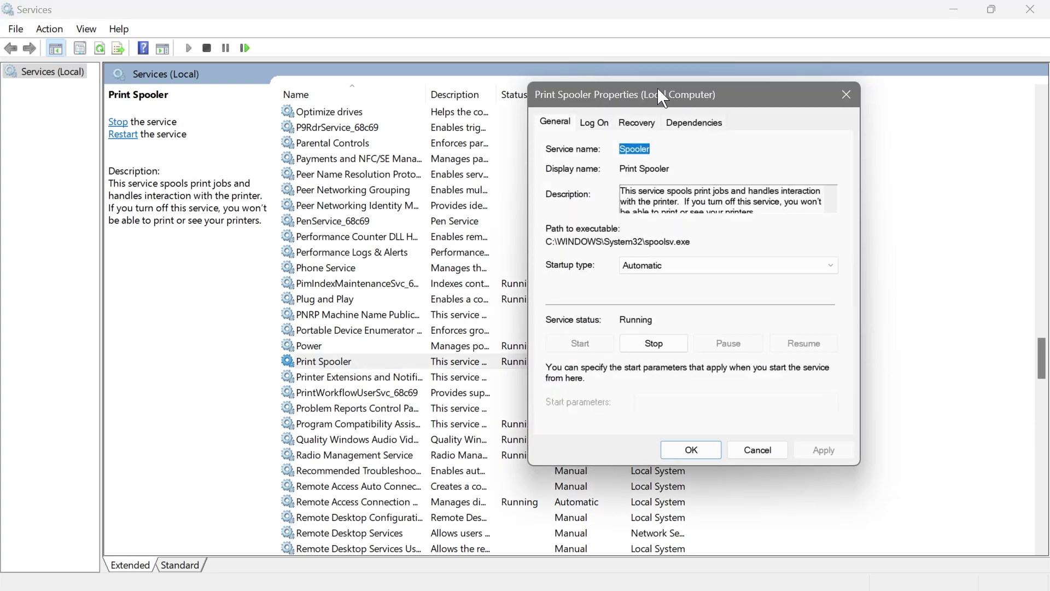
{"action": "left_click_drag", "start_coordinate": [658, 92], "coordinate": [589, 87]}
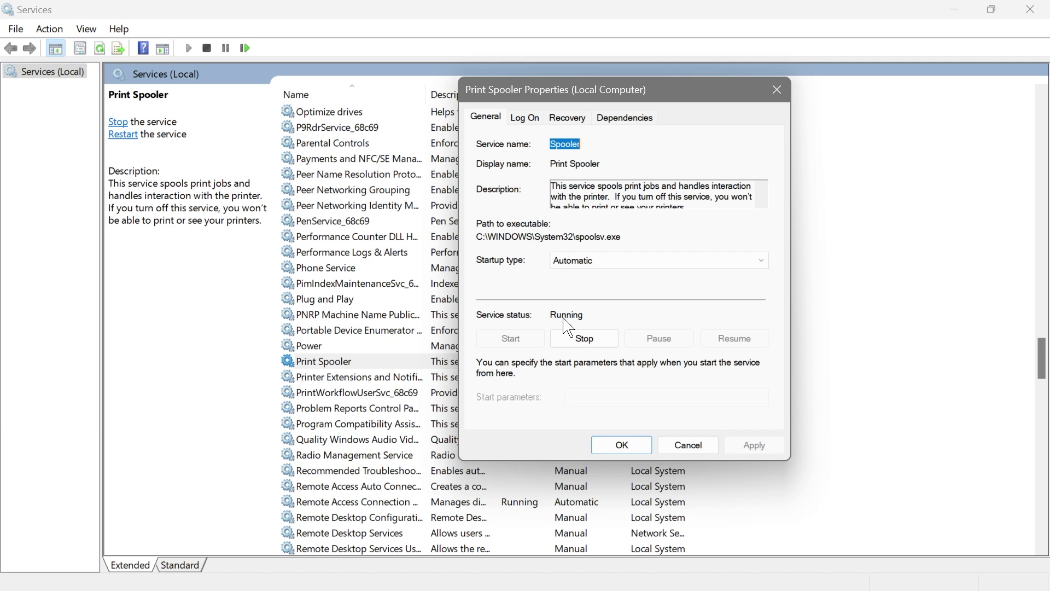
{"action": "left_click", "coordinate": [601, 260]}
{"action": "left_click", "coordinate": [602, 281]}
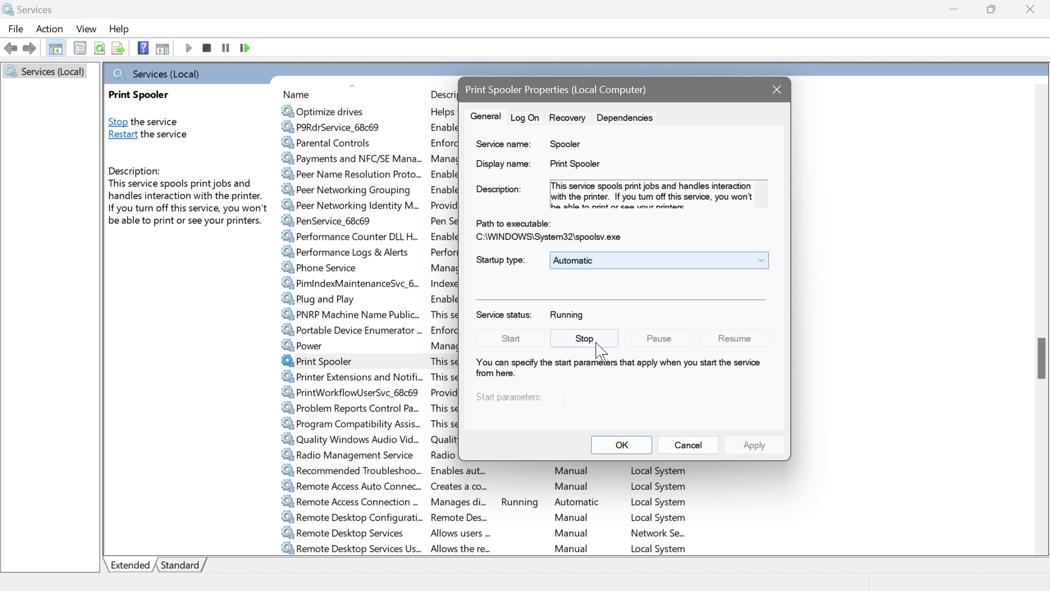
{"action": "left_click", "coordinate": [585, 339]}
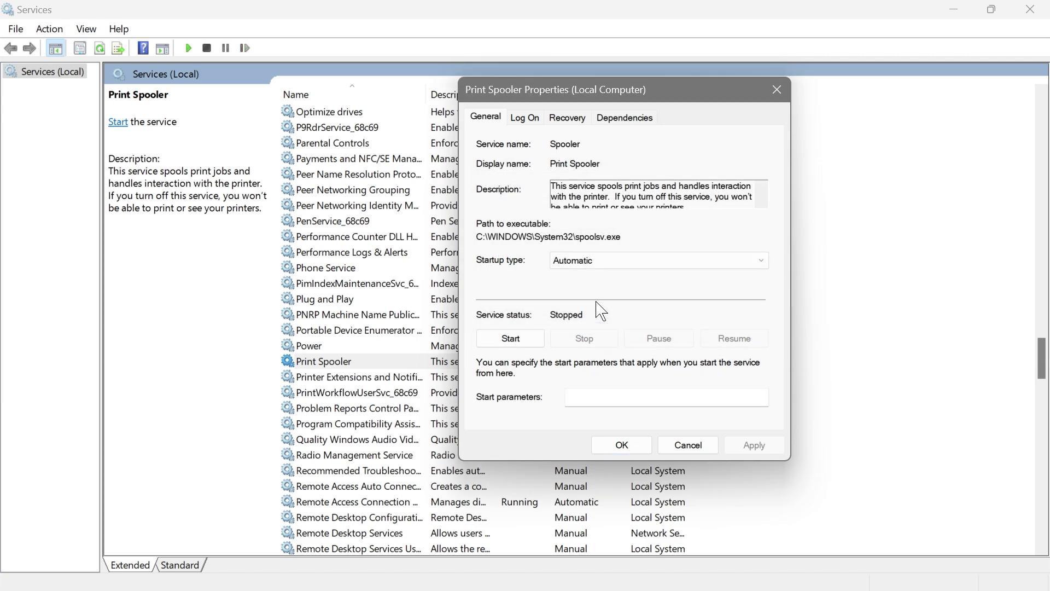
- Set Print Spooler's startup type to Disabled and apply the change
{"action": "left_click", "coordinate": [602, 261]}
{"action": "left_click", "coordinate": [599, 307]}
{"action": "left_click", "coordinate": [755, 445]}
{"action": "left_click", "coordinate": [637, 446]}
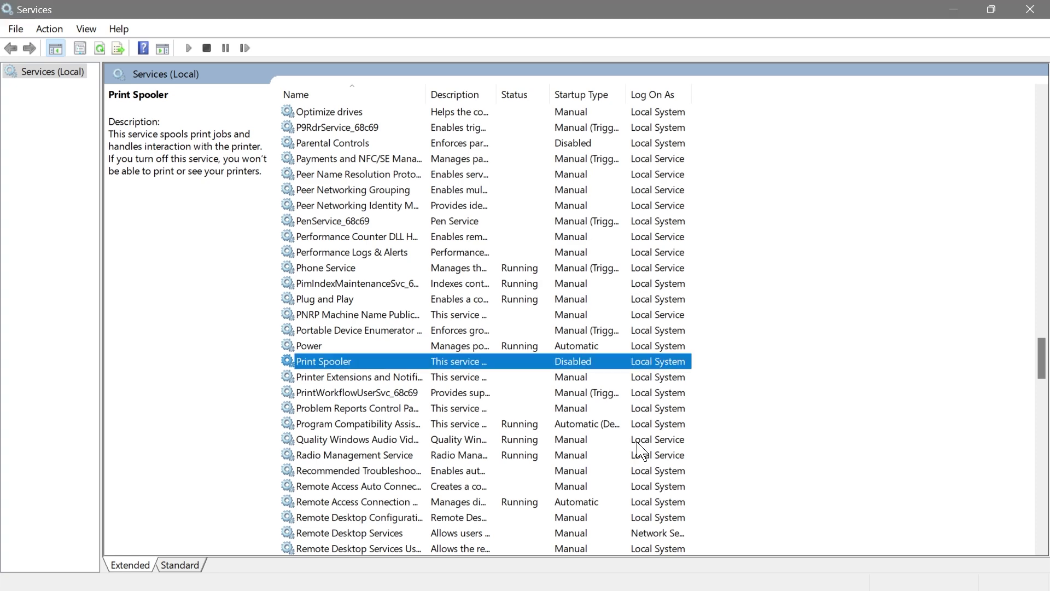
{"action": "scroll", "coordinate": [453, 481], "scroll_direction": "down", "scroll_amount": 2}
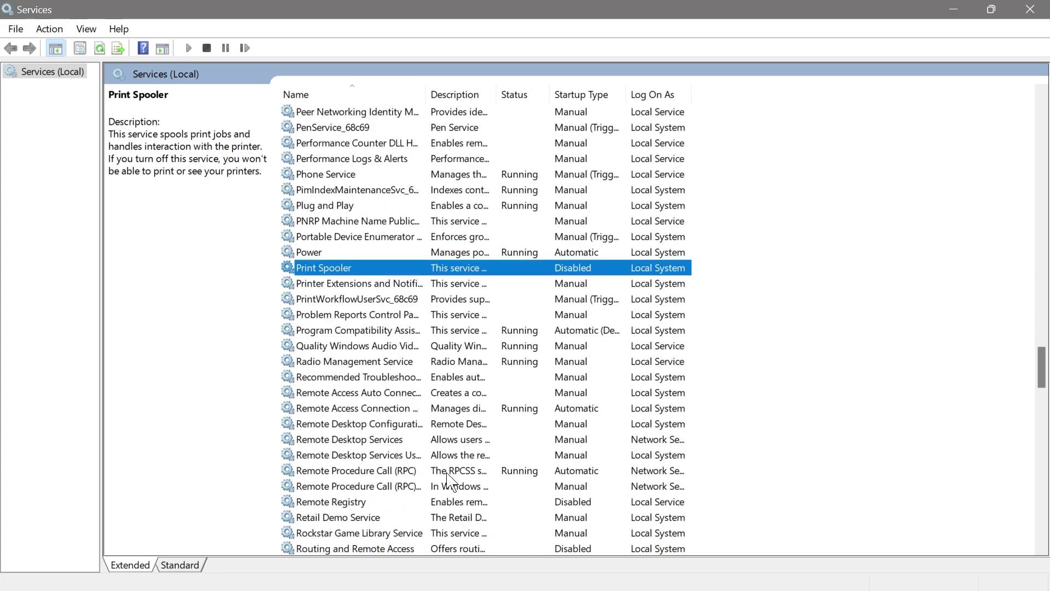
{"action": "left_click", "coordinate": [361, 426]}
{"action": "key", "text": "Down"}
{"action": "key", "text": "Down"}
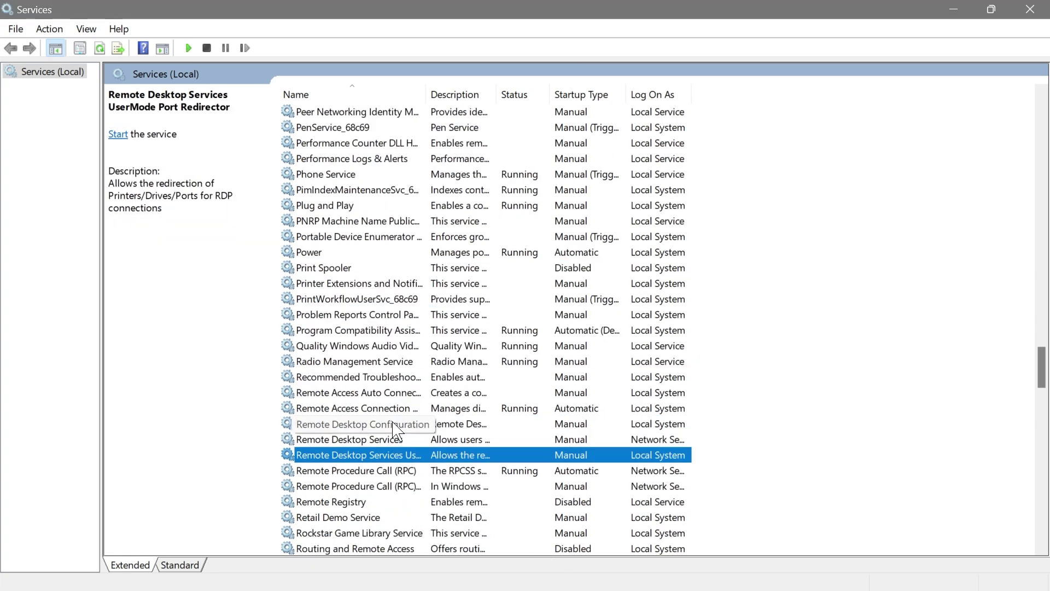
{"action": "left_click", "coordinate": [392, 424]}
{"action": "left_click", "coordinate": [395, 455]}
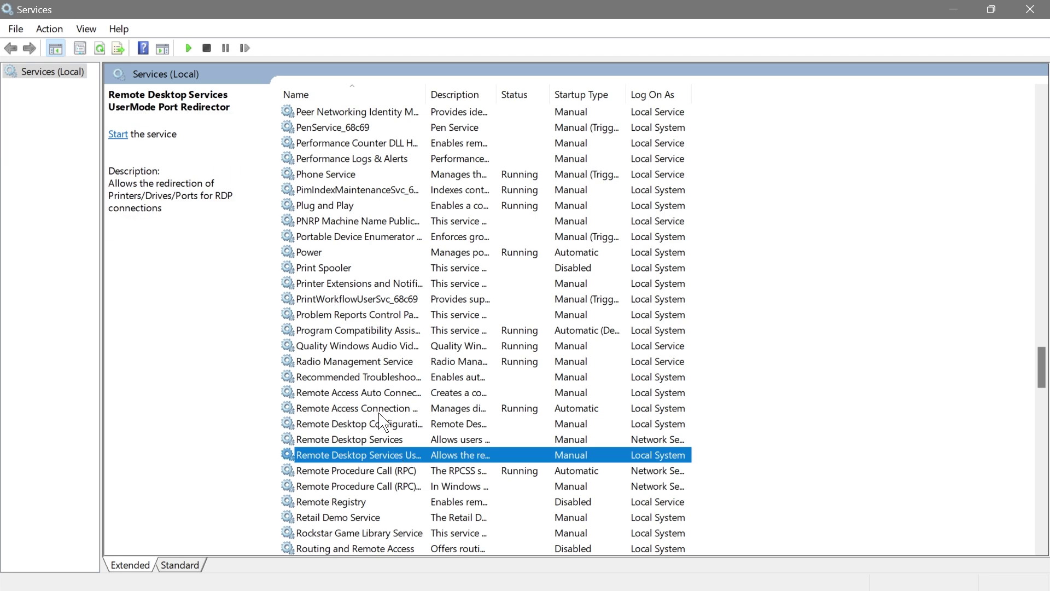
{"action": "left_click", "coordinate": [382, 424]}
{"action": "left_click", "coordinate": [389, 442]}
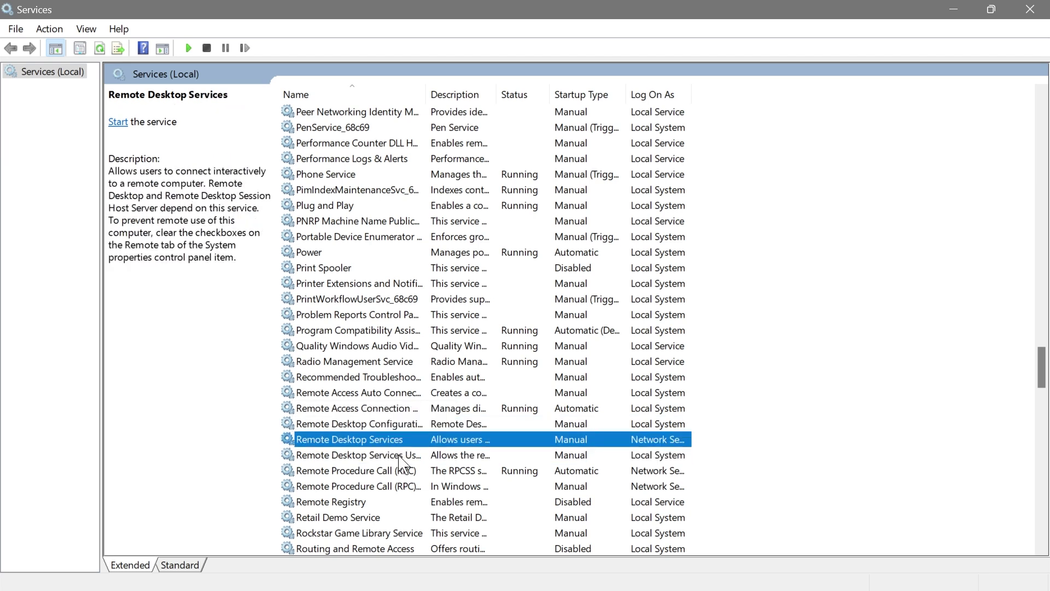
{"action": "left_click", "coordinate": [402, 460]}
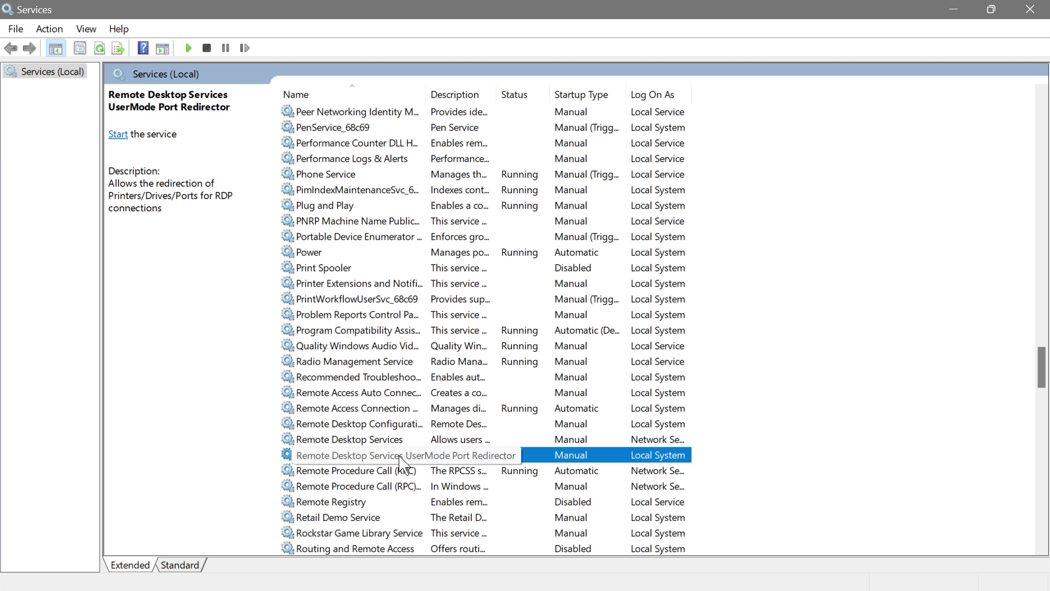
{"action": "left_click", "coordinate": [376, 424]}
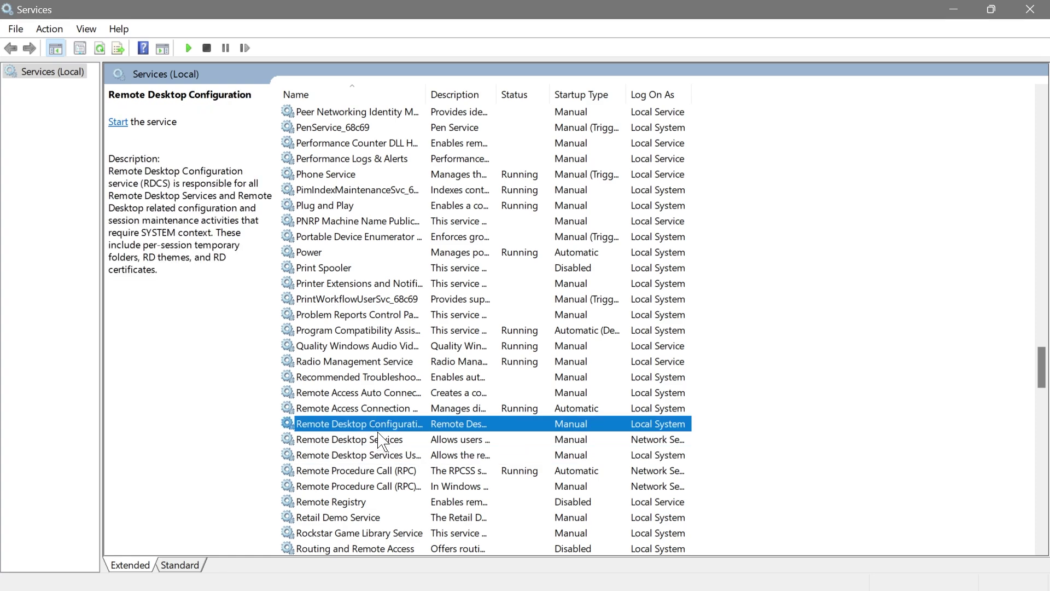
{"action": "scroll", "coordinate": [385, 445], "scroll_direction": "down", "scroll_amount": 1}
{"action": "scroll", "coordinate": [384, 446], "scroll_direction": "down", "scroll_amount": 1}
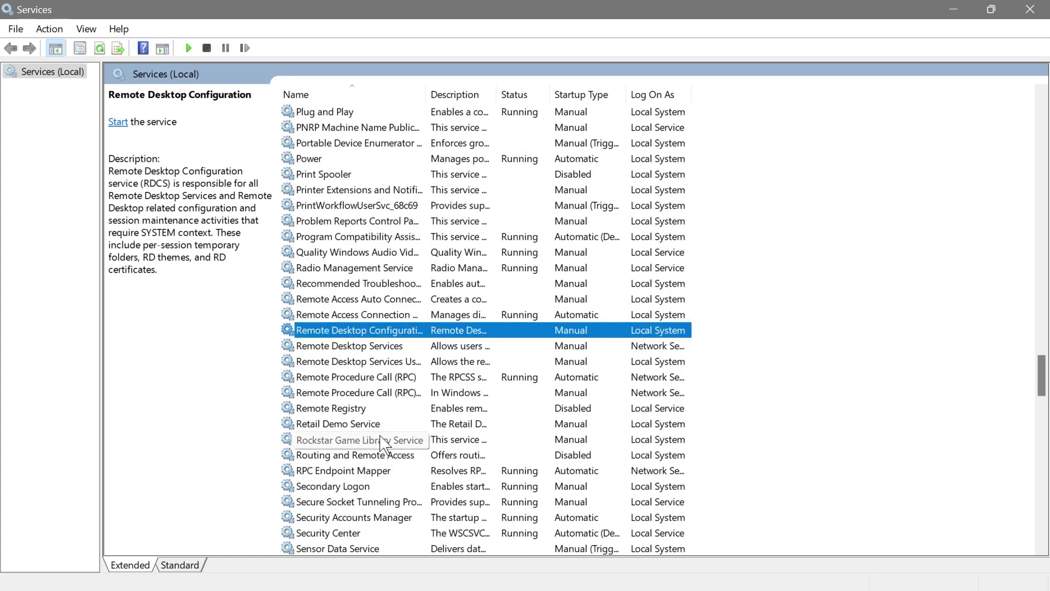
- Set Remote Desktop Configuration's startup type to Disabled
{"action": "double_click", "coordinate": [557, 330]}
{"action": "left_click", "coordinate": [614, 263]}
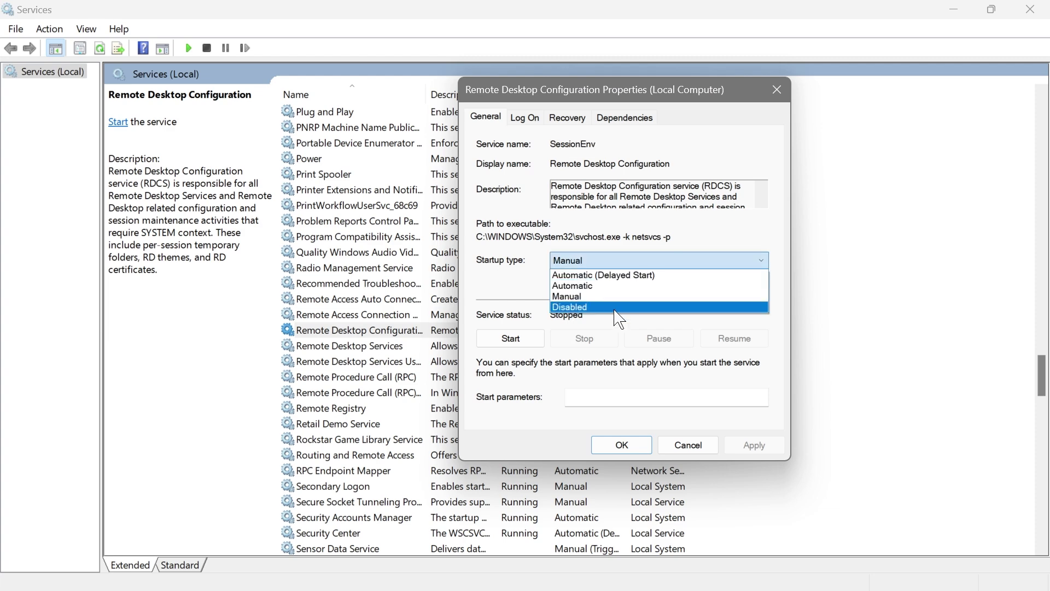
{"action": "left_click", "coordinate": [616, 313]}
{"action": "left_click", "coordinate": [754, 445]}
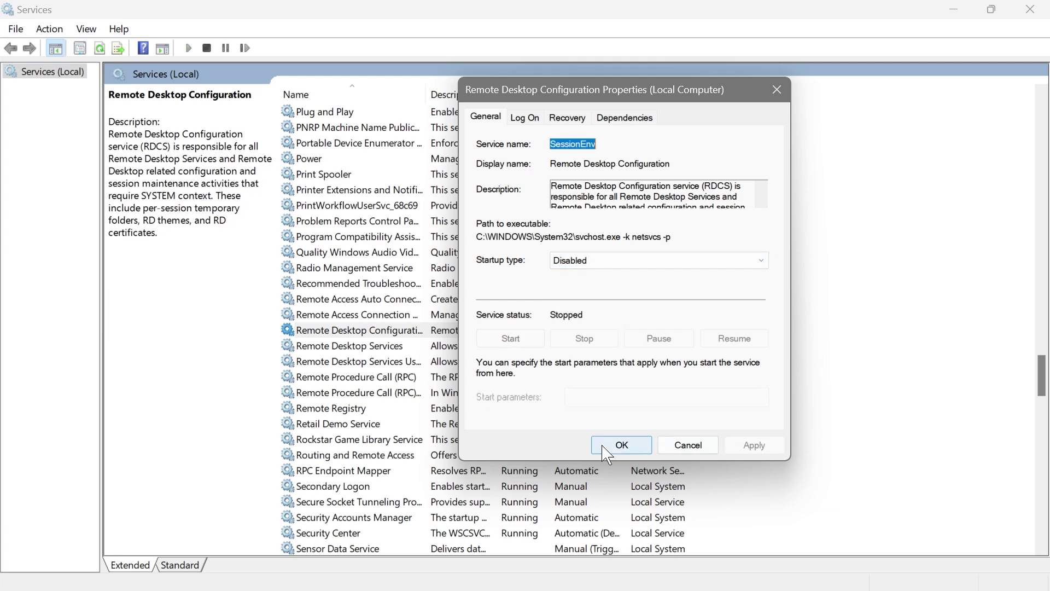
{"action": "left_click", "coordinate": [622, 445]}
- Set Remote Desktop Services' startup type to Disabled
{"action": "double_click", "coordinate": [575, 347]}
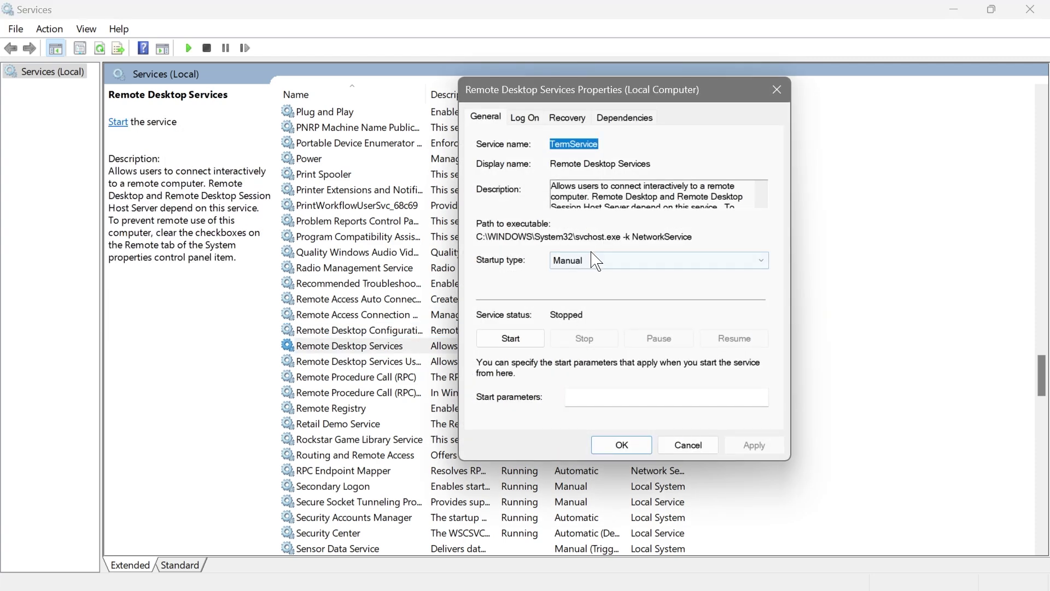
{"action": "left_click", "coordinate": [602, 261]}
{"action": "left_click", "coordinate": [599, 316]}
{"action": "left_click", "coordinate": [754, 445]}
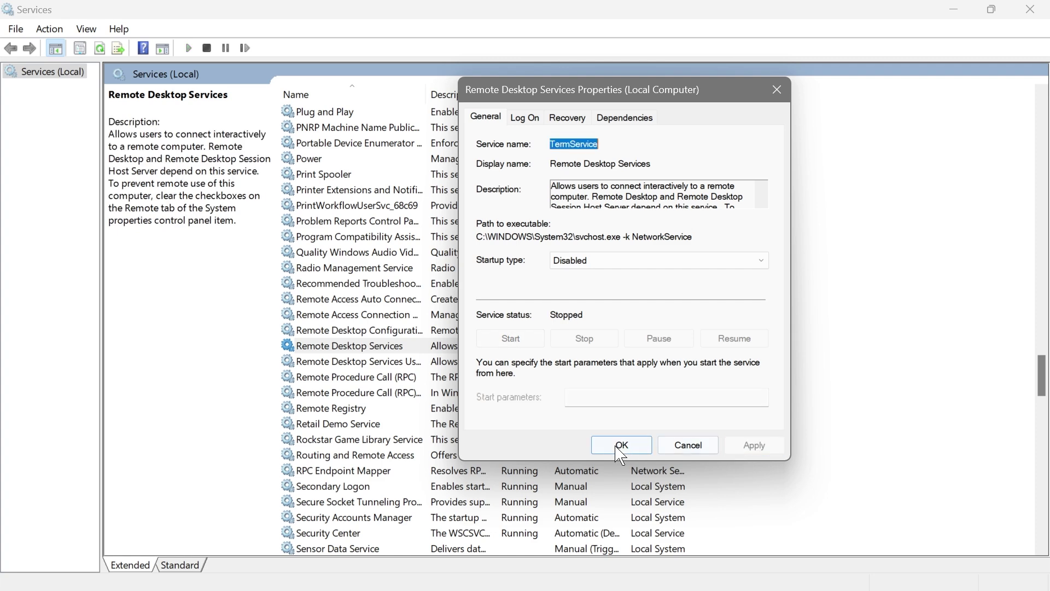
{"action": "left_click", "coordinate": [622, 445]}
- Set UserMode Port Redirector's startup type to Disabled
{"action": "left_click", "coordinate": [566, 362]}
{"action": "double_click", "coordinate": [567, 366]}
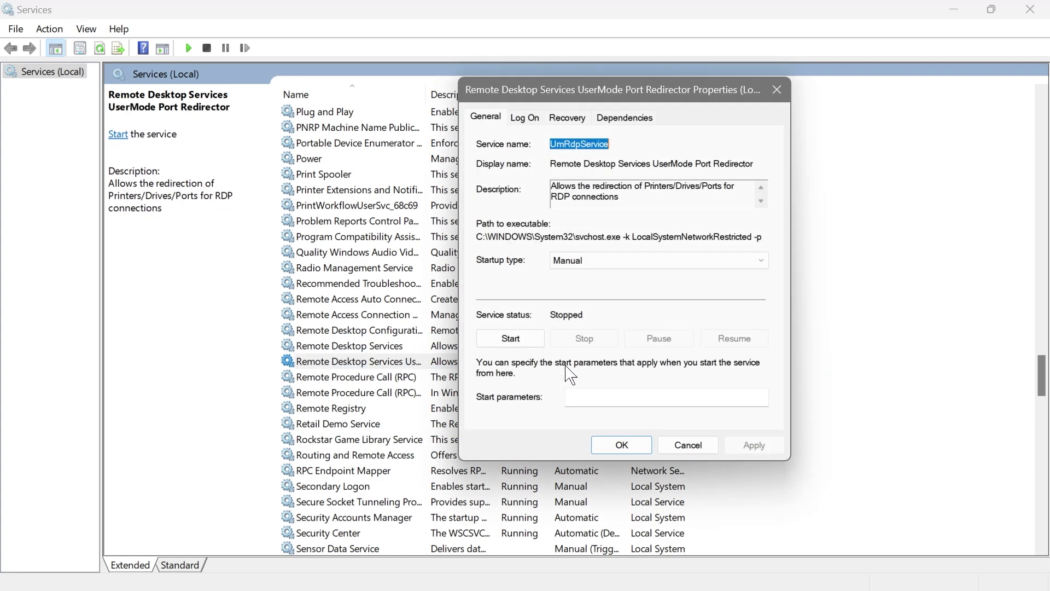
{"action": "left_click", "coordinate": [601, 260]}
{"action": "left_click", "coordinate": [596, 310]}
{"action": "left_click", "coordinate": [753, 445]}
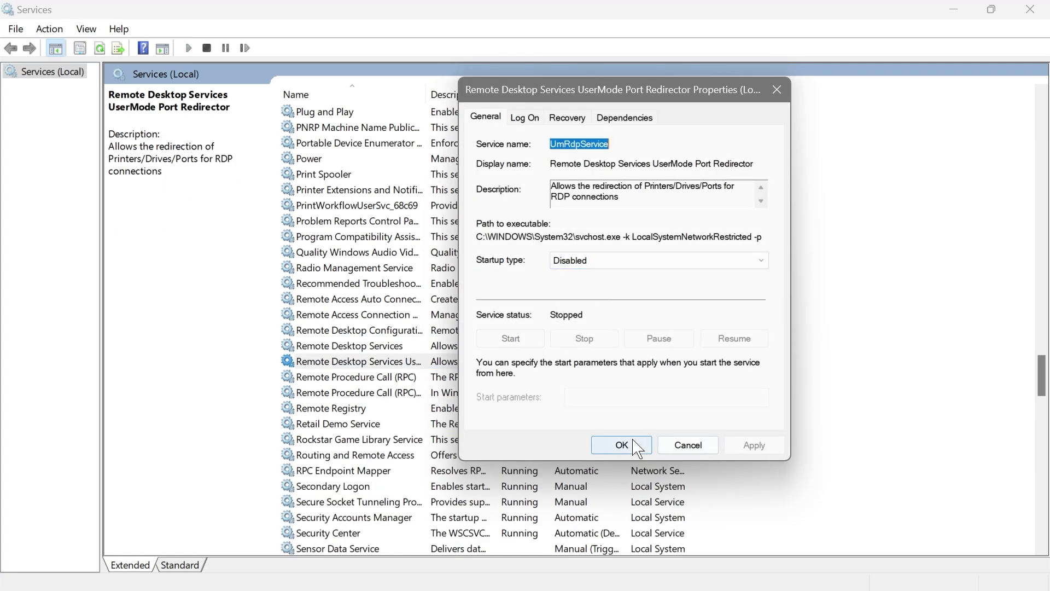
{"action": "left_click", "coordinate": [622, 444]}
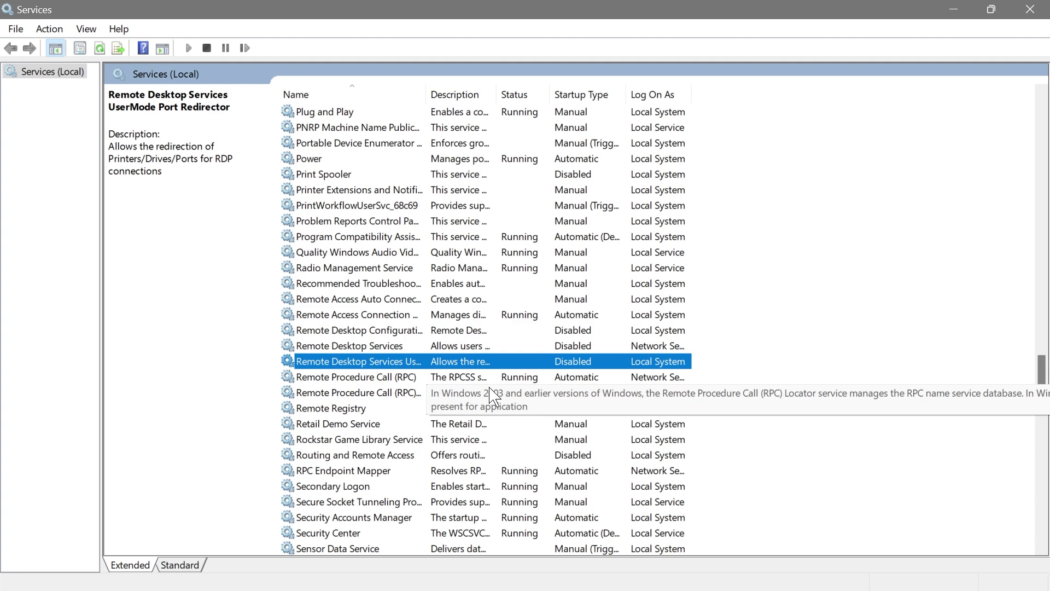
- Change Sensor Service's startup type from Manual to Disabled and apply it
{"action": "scroll", "coordinate": [491, 394], "scroll_direction": "down", "scroll_amount": 3}
{"action": "left_click", "coordinate": [341, 440]}
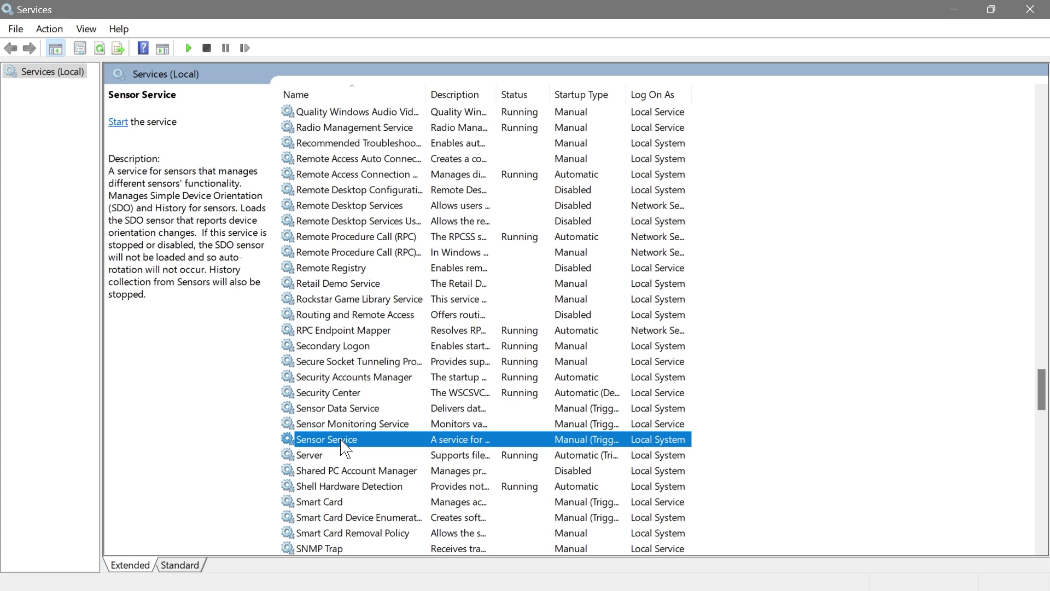
{"action": "double_click", "coordinate": [342, 442]}
{"action": "left_click", "coordinate": [573, 261]}
{"action": "left_click", "coordinate": [575, 287]}
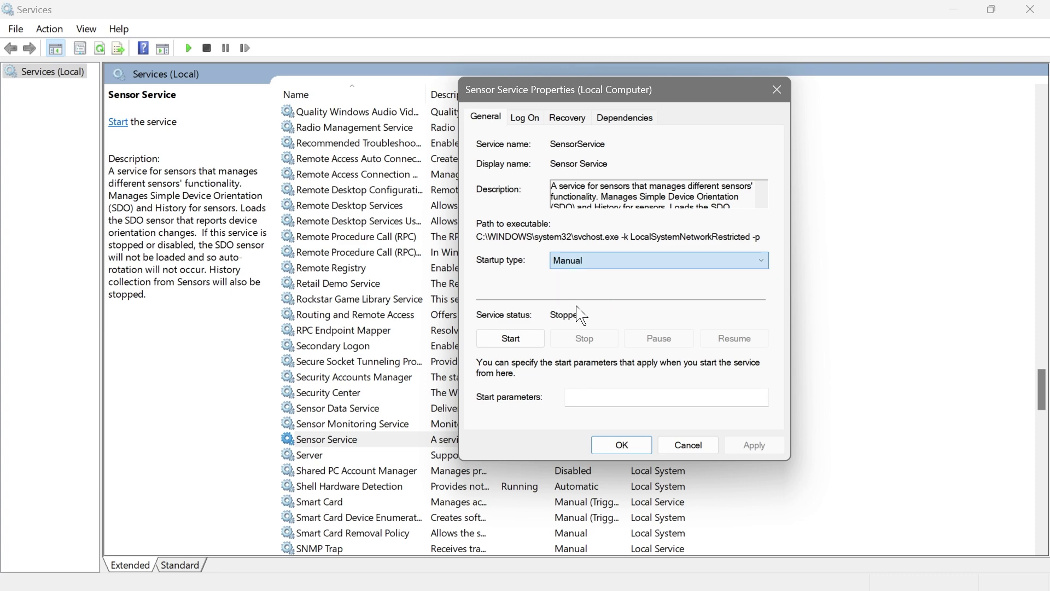
{"action": "key", "text": "Down"}
{"action": "left_click", "coordinate": [760, 447]}
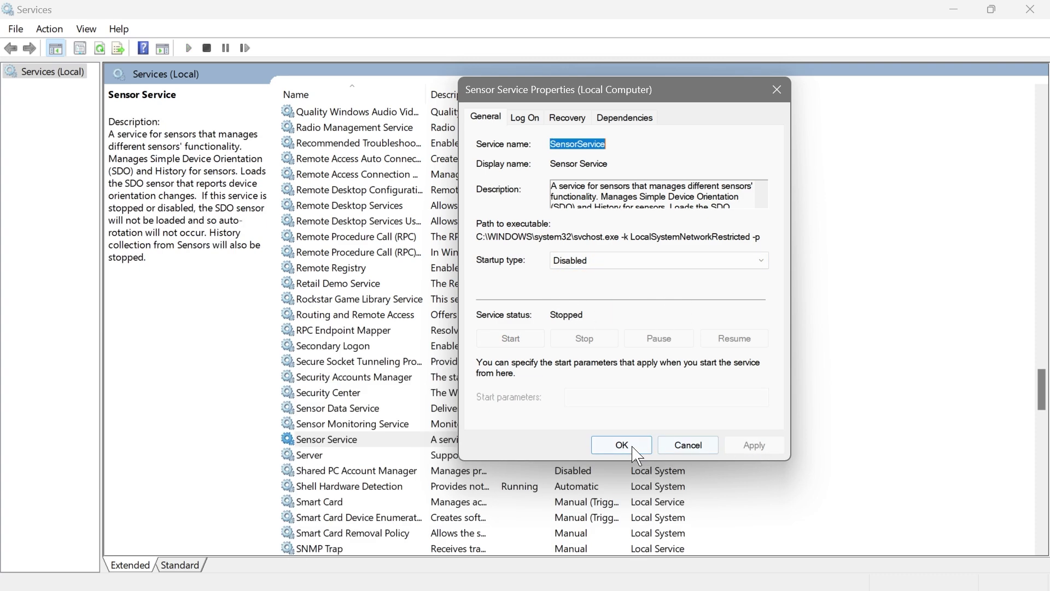
{"action": "left_click", "coordinate": [634, 452]}
- Set Smart Card Device Enumeration Service's startup type to Disabled
{"action": "scroll", "coordinate": [533, 438], "scroll_direction": "down", "scroll_amount": 2}
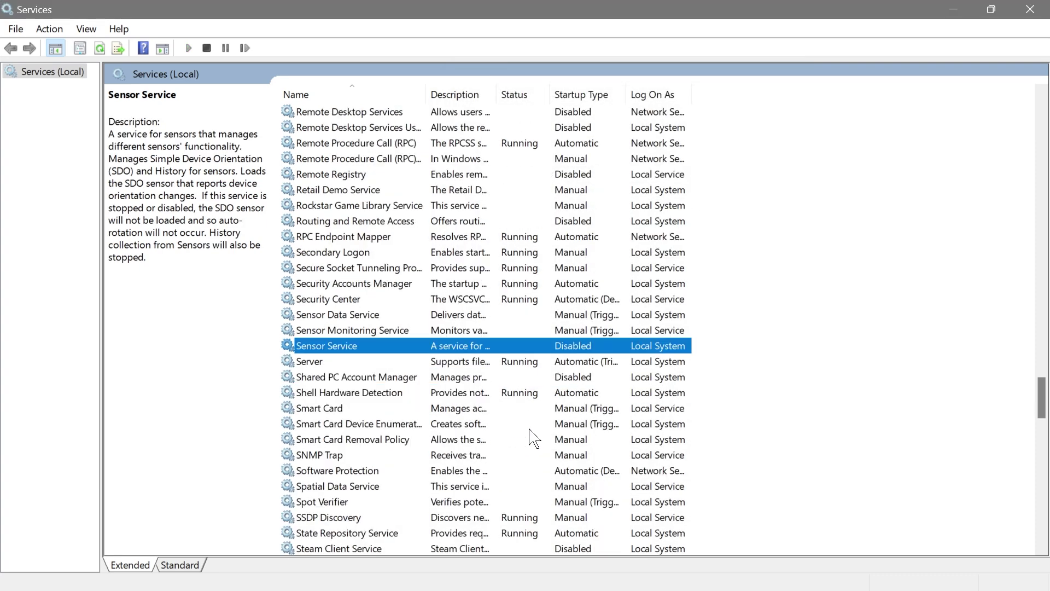
{"action": "left_click", "coordinate": [410, 410]}
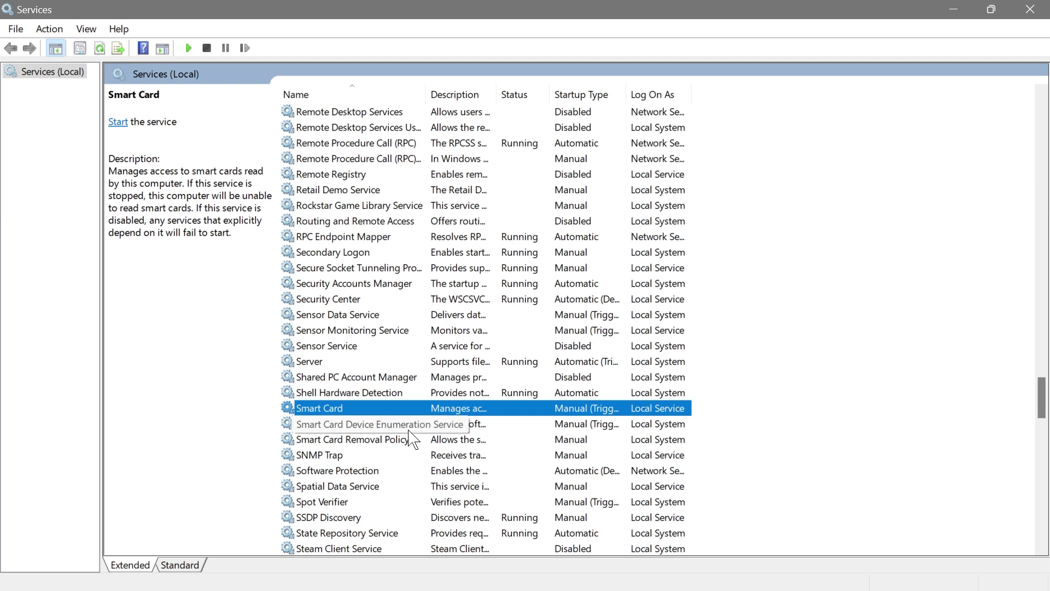
{"action": "left_click", "coordinate": [409, 429]}
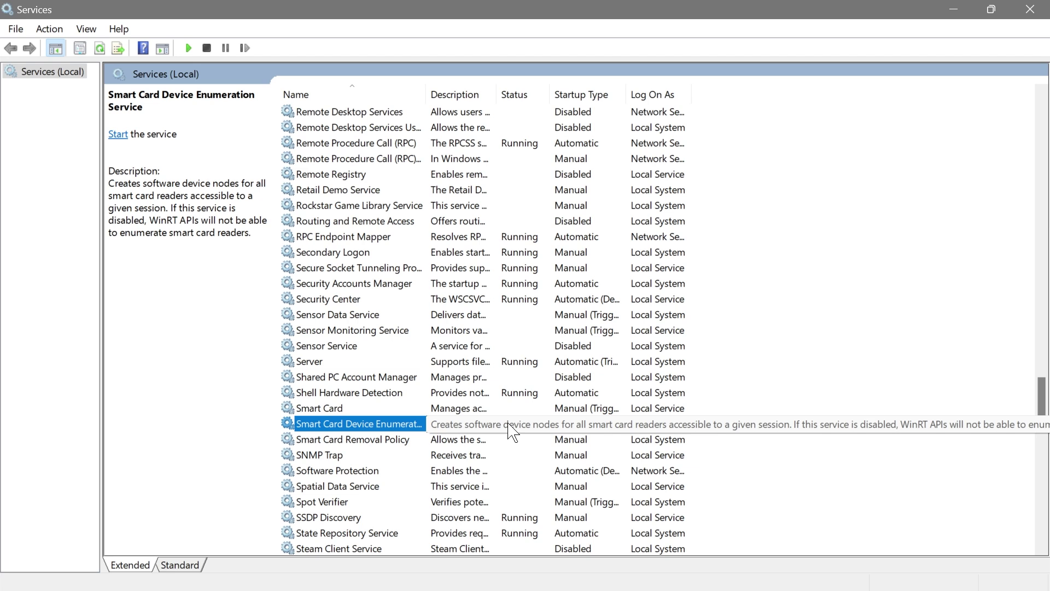
{"action": "double_click", "coordinate": [539, 427]}
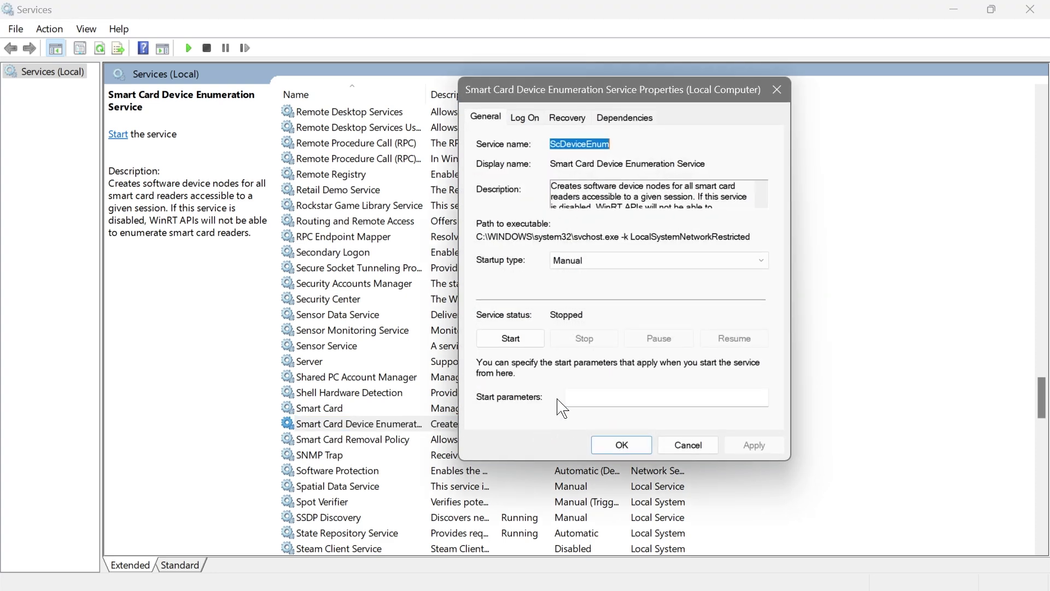
{"action": "left_click", "coordinate": [635, 261]}
{"action": "left_click", "coordinate": [624, 307]}
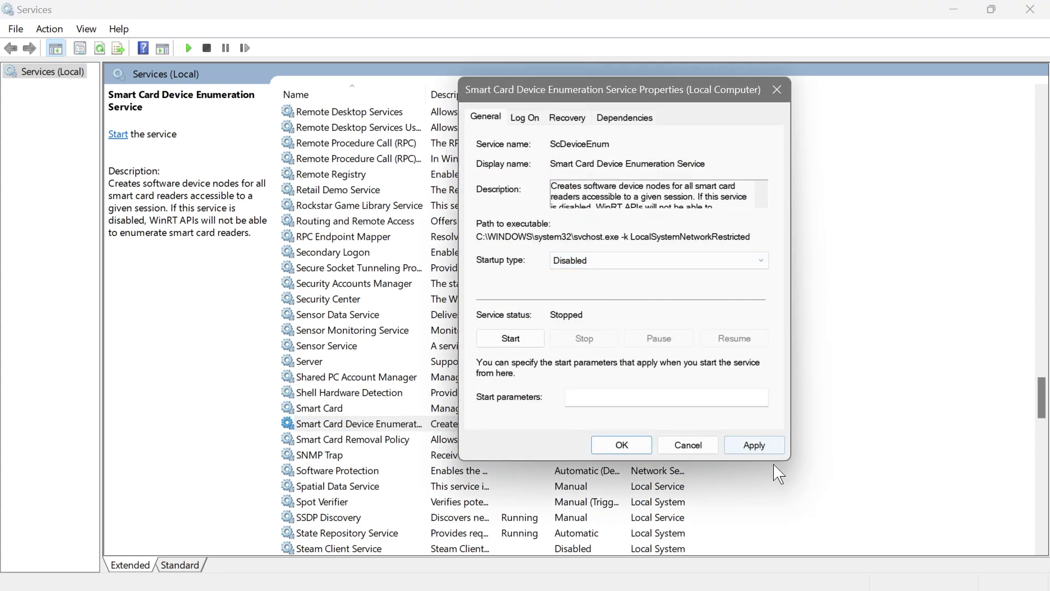
{"action": "left_click", "coordinate": [754, 444]}
{"action": "left_click", "coordinate": [622, 444]}
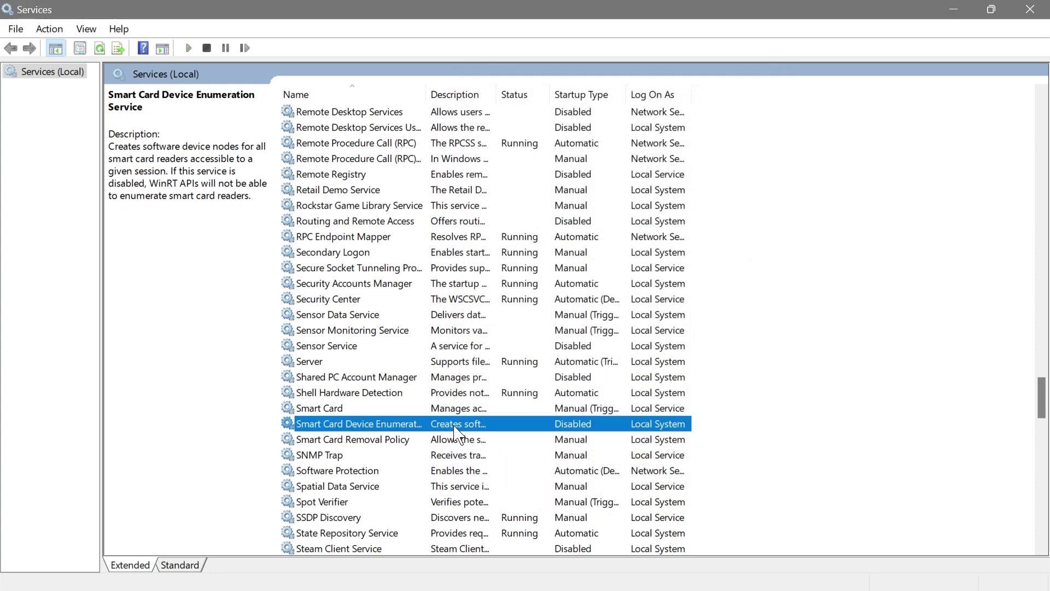
- Scroll down the list and select the Windows Biometric Service
{"action": "scroll", "coordinate": [459, 383], "scroll_direction": "down", "scroll_amount": 3}
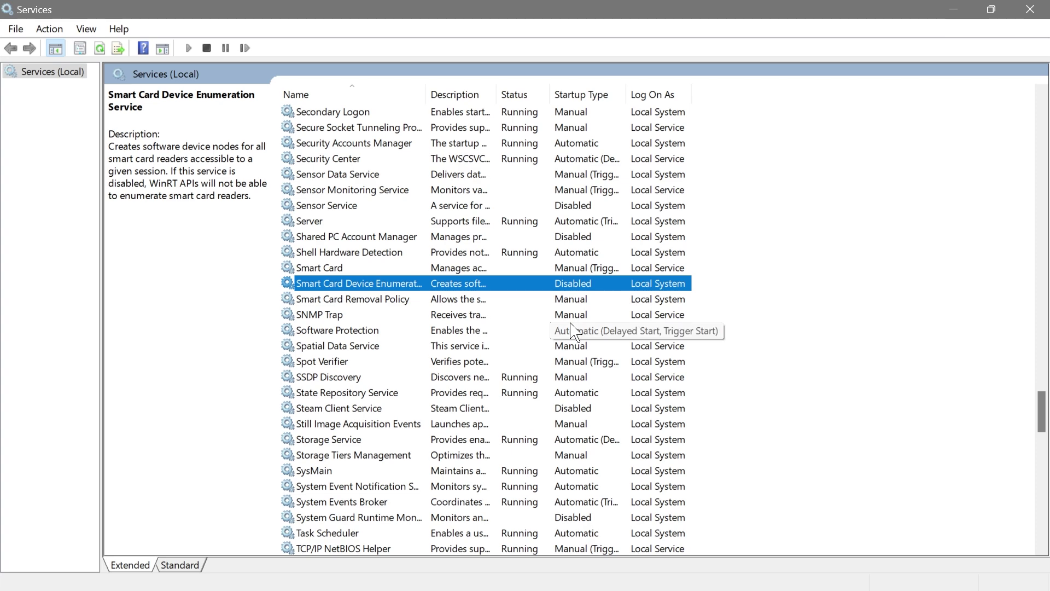
{"action": "scroll", "coordinate": [572, 331], "scroll_direction": "down", "scroll_amount": 1}
{"action": "scroll", "coordinate": [572, 330], "scroll_direction": "down", "scroll_amount": 7}
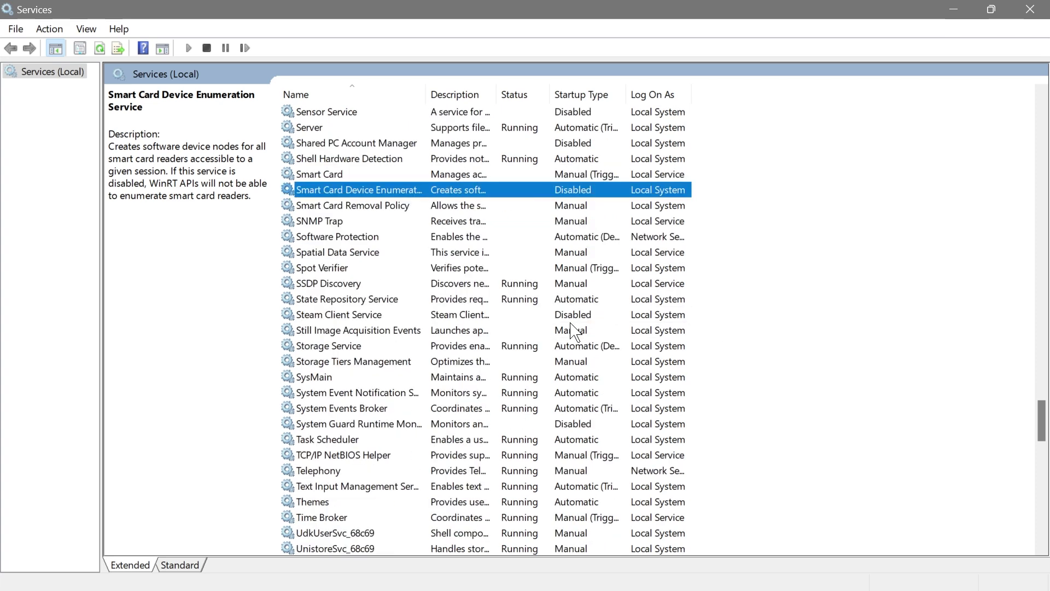
{"action": "scroll", "coordinate": [336, 405], "scroll_direction": "down", "scroll_amount": 1}
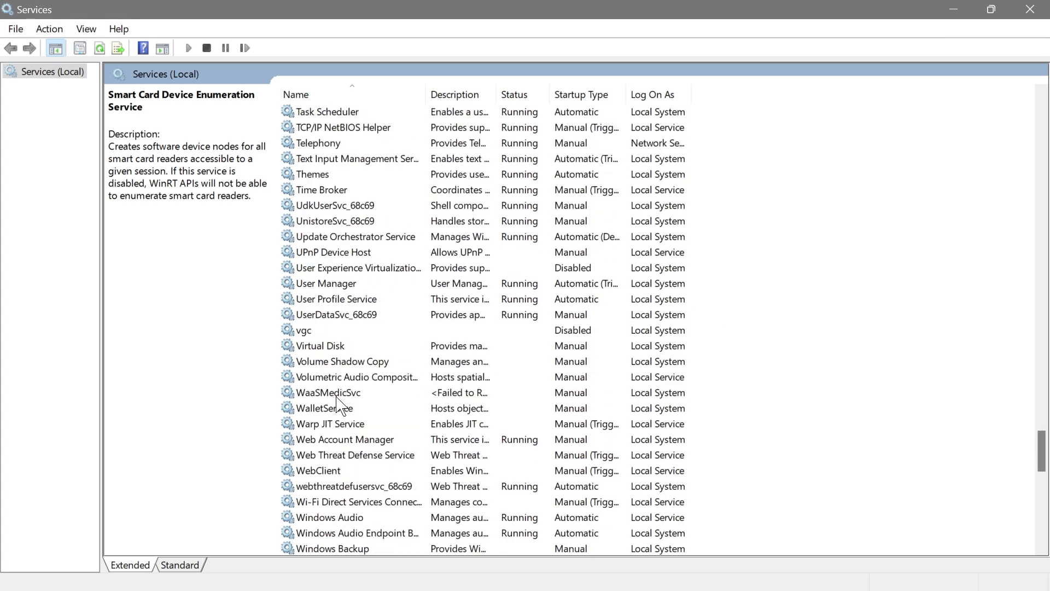
{"action": "scroll", "coordinate": [380, 408], "scroll_direction": "down", "scroll_amount": 2}
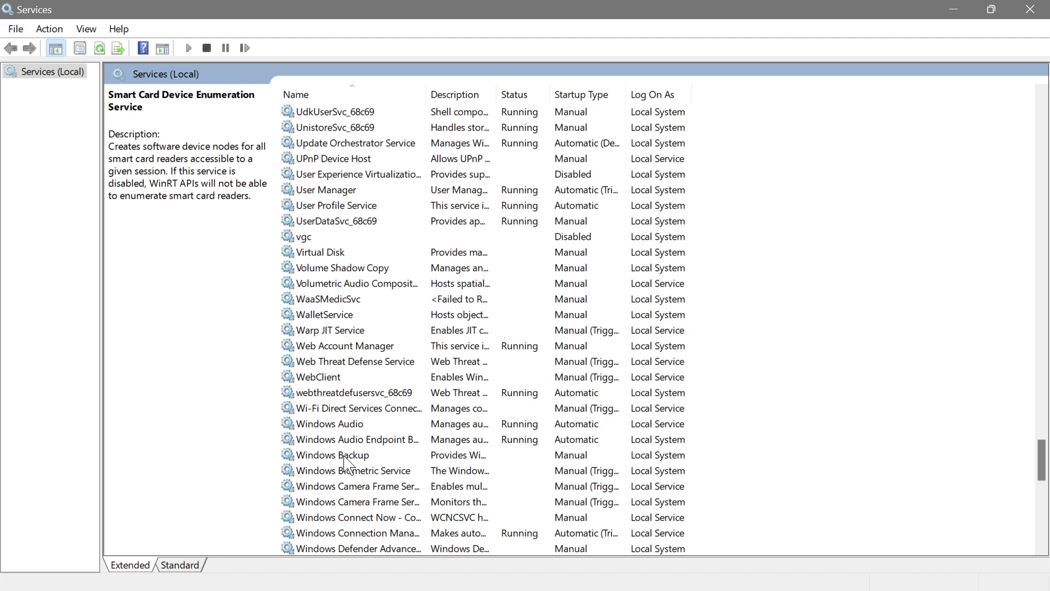
{"action": "left_click", "coordinate": [379, 471]}
- Change Windows Biometric Service's startup type from Manual to Disabled and apply it
{"action": "double_click", "coordinate": [403, 472]}
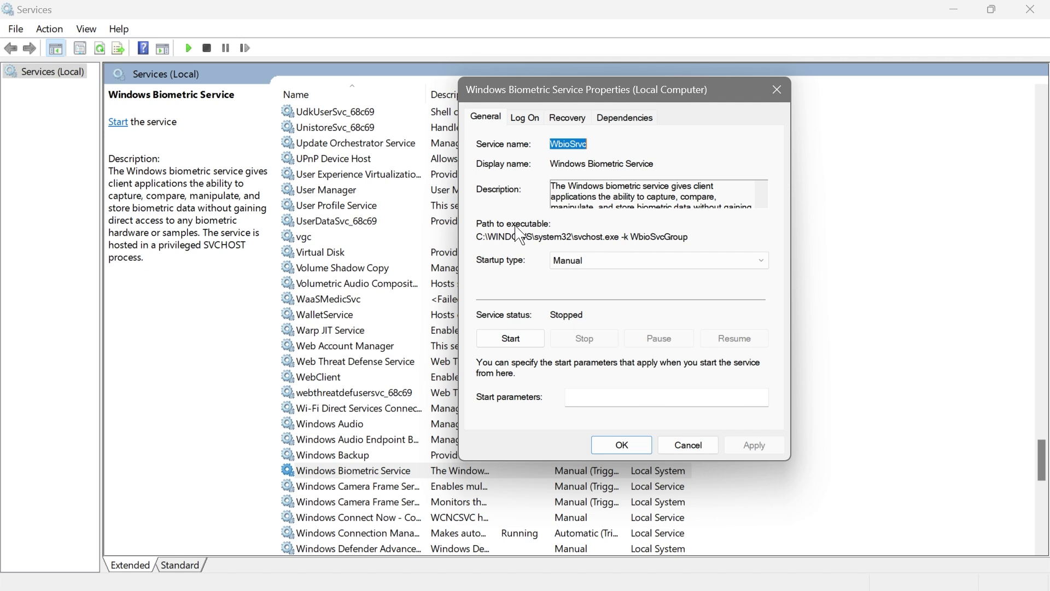
{"action": "left_click", "coordinate": [615, 260]}
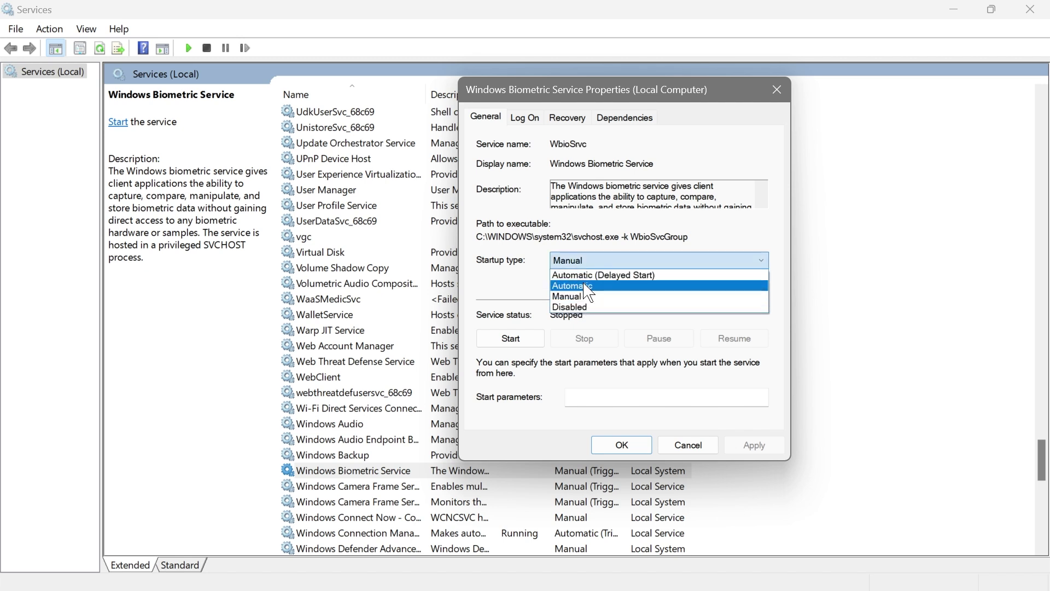
{"action": "left_click", "coordinate": [529, 298]}
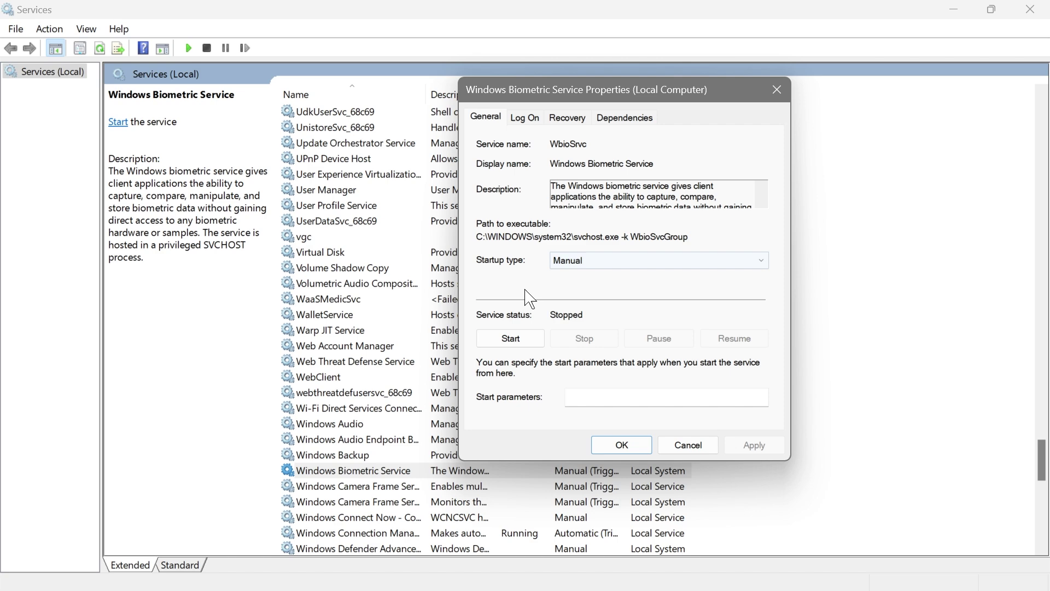
{"action": "left_click", "coordinate": [554, 265]}
{"action": "left_click", "coordinate": [588, 309]}
{"action": "key", "text": "alt+Down"}
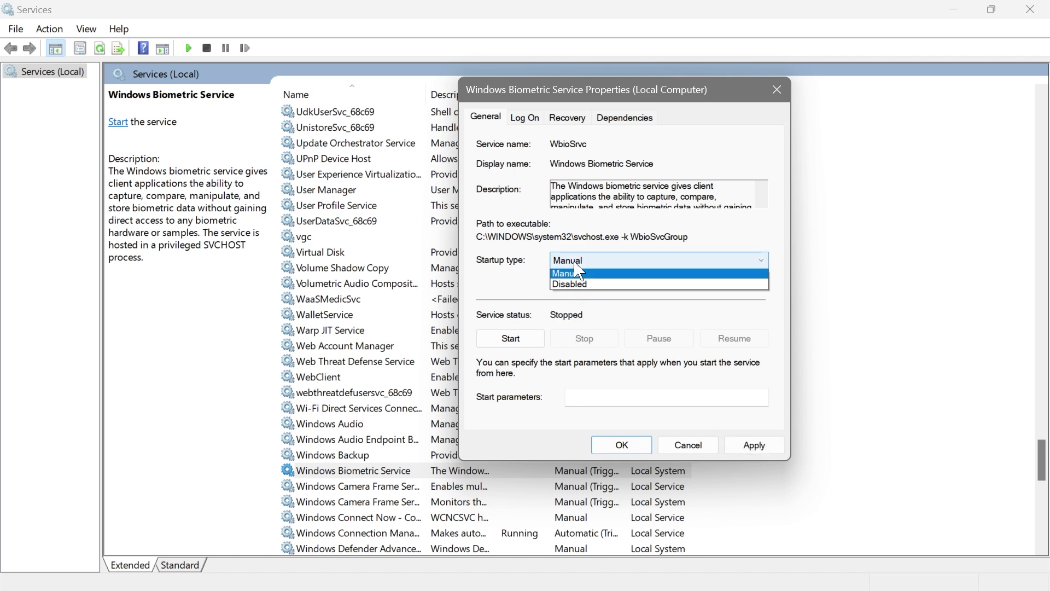
{"action": "left_click", "coordinate": [580, 310]}
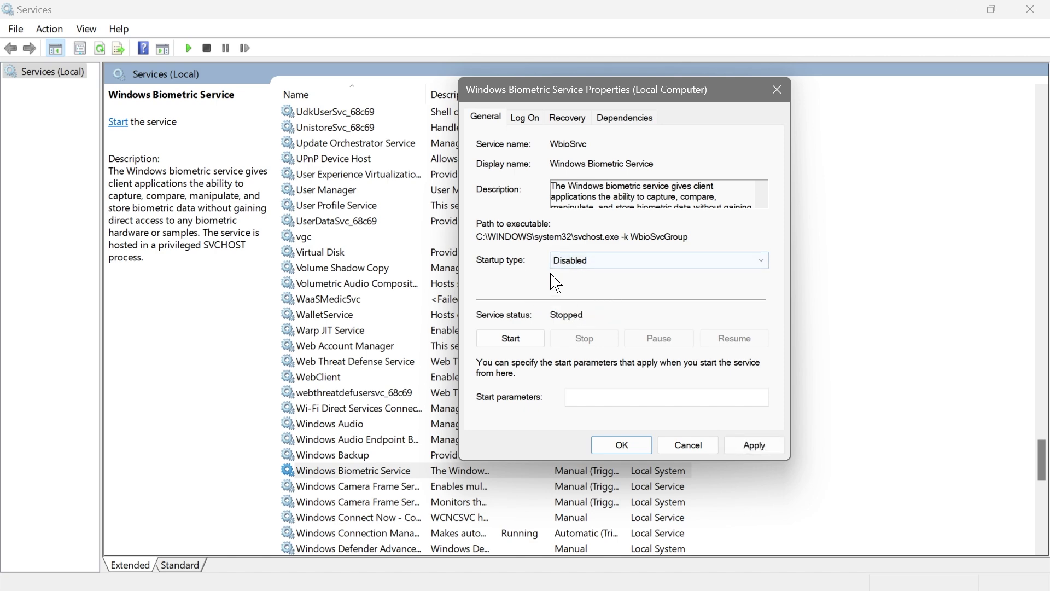
{"action": "left_click", "coordinate": [763, 449]}
{"action": "left_click", "coordinate": [622, 445]}
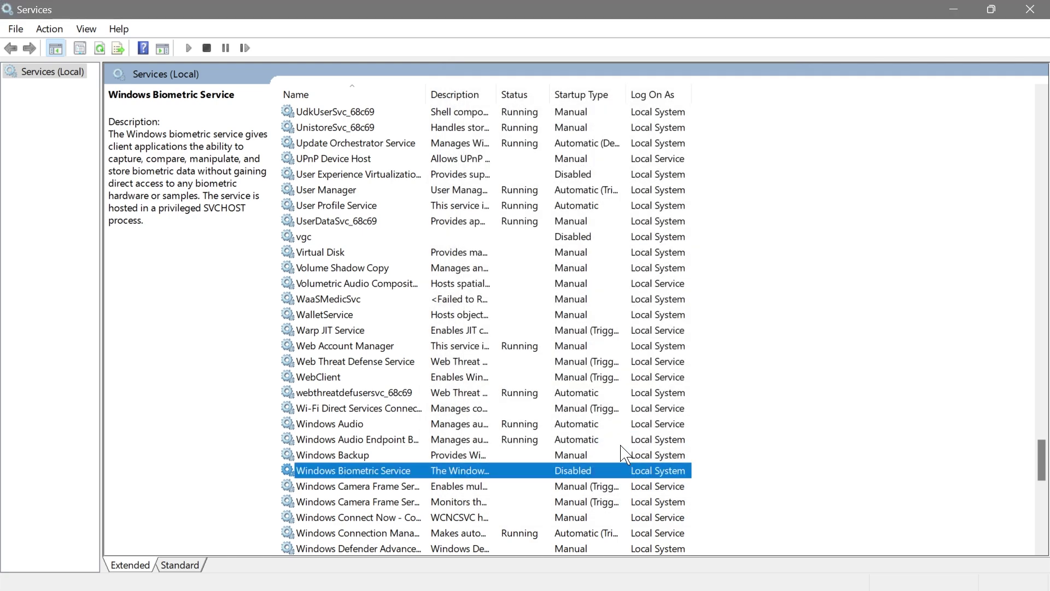
{"action": "scroll", "coordinate": [623, 453], "scroll_direction": "down", "scroll_amount": 4}
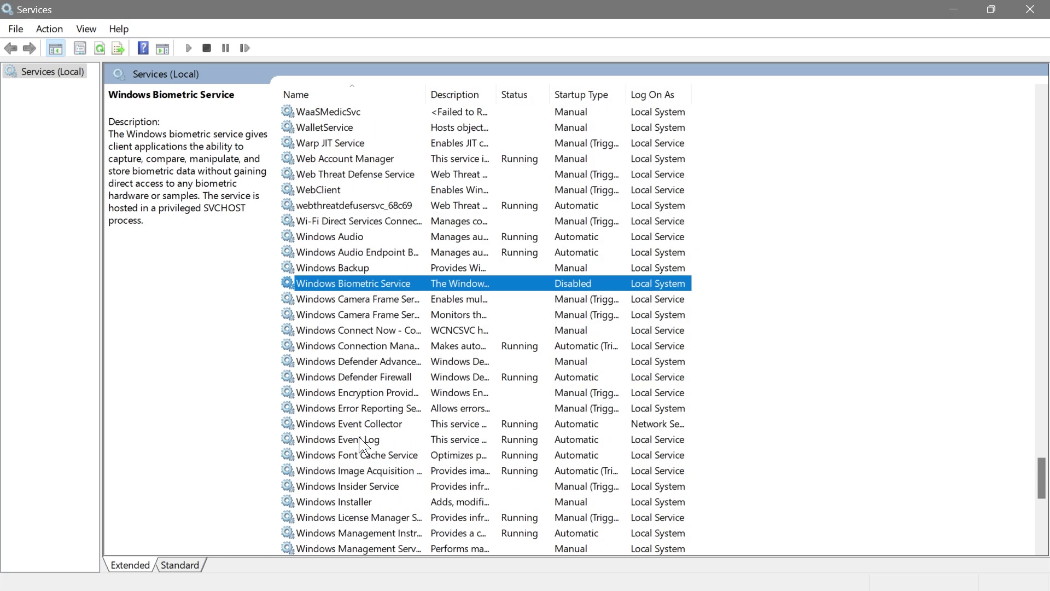
- Set Windows Error Reporting Service's startup type to Disabled
{"action": "left_click", "coordinate": [375, 410]}
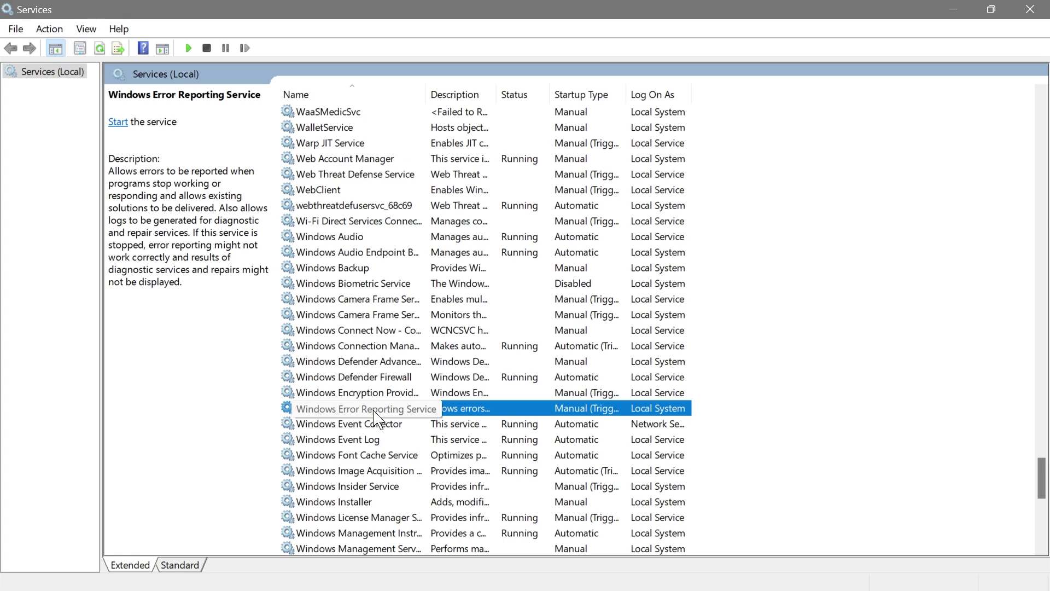
{"action": "double_click", "coordinate": [375, 411]}
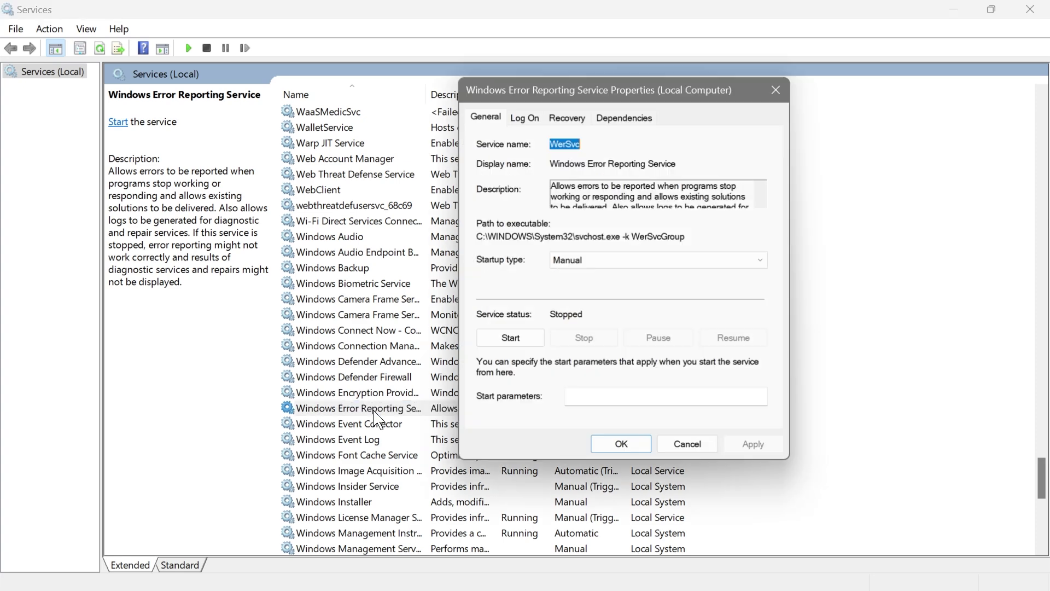
{"action": "left_click", "coordinate": [607, 261]}
{"action": "left_click", "coordinate": [599, 307]}
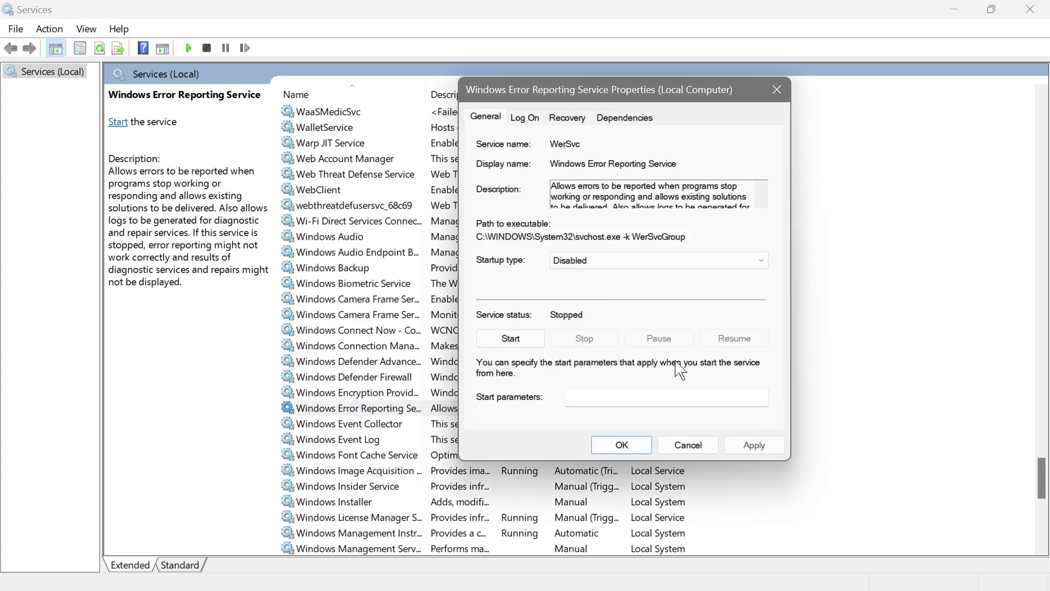
{"action": "left_click", "coordinate": [775, 446]}
{"action": "left_click", "coordinate": [643, 446]}
- Scroll down the list and select the Work Folders service
{"action": "scroll", "coordinate": [374, 351], "scroll_direction": "down", "scroll_amount": 3}
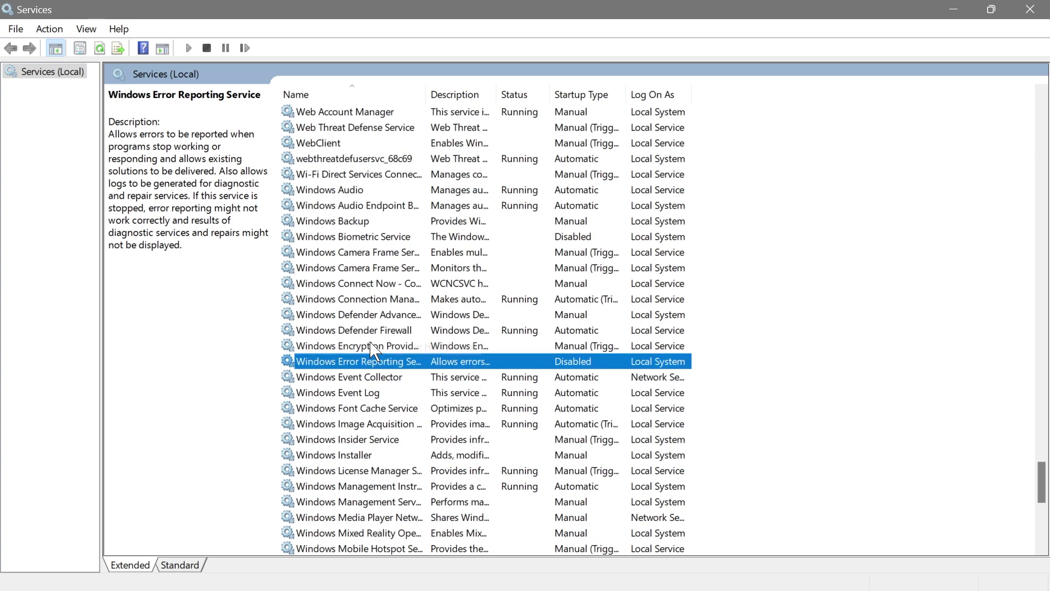
{"action": "scroll", "coordinate": [376, 352], "scroll_direction": "down", "scroll_amount": 1}
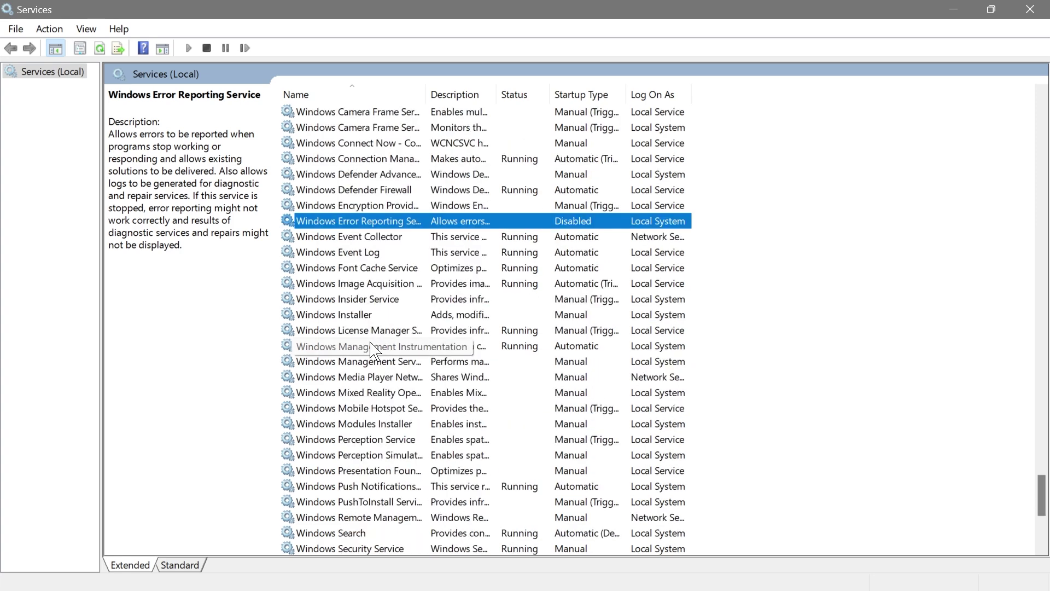
{"action": "scroll", "coordinate": [367, 394], "scroll_direction": "down", "scroll_amount": 6}
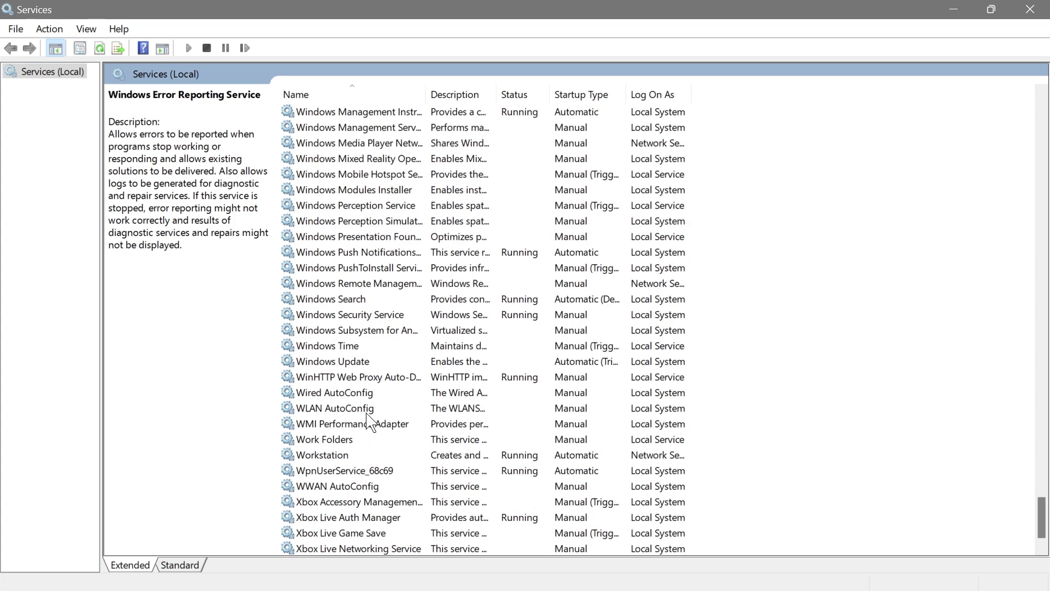
{"action": "left_click", "coordinate": [324, 413]}
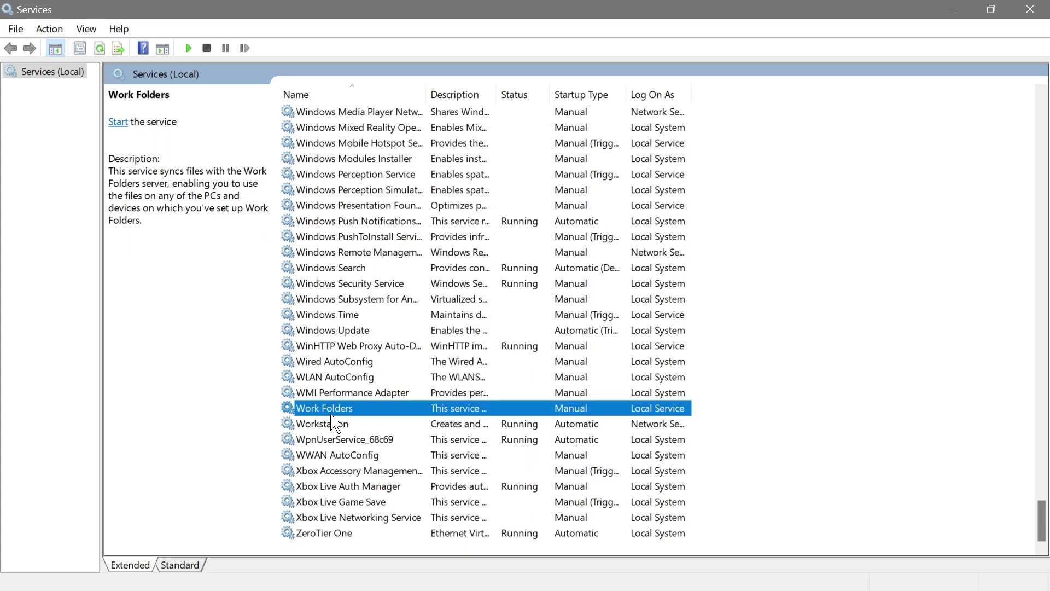
- Set Work Folders' startup type to Disabled and apply it
{"action": "double_click", "coordinate": [367, 411]}
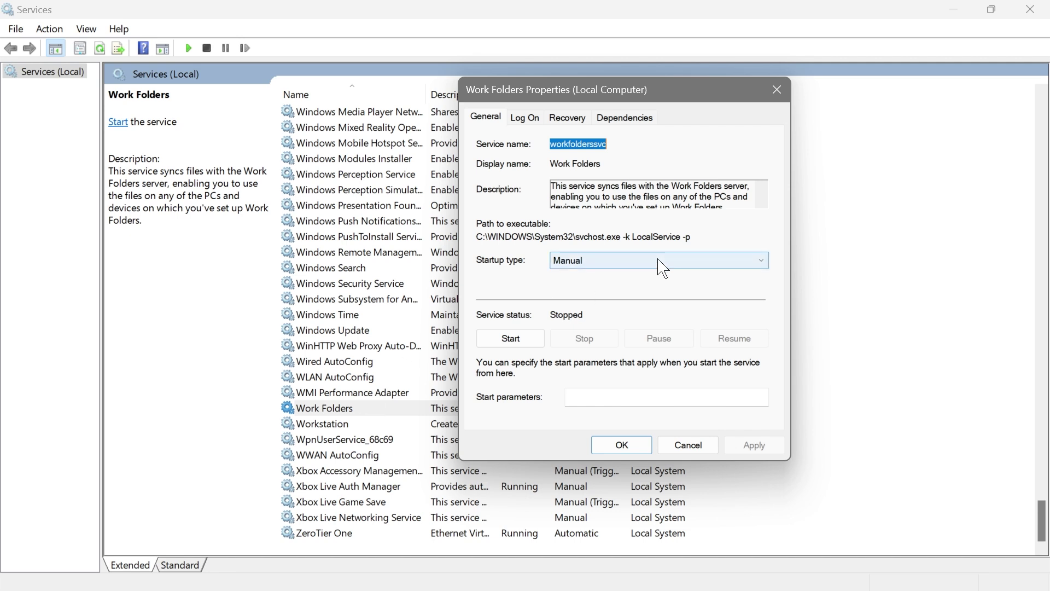
{"action": "left_click_drag", "start_coordinate": [631, 94], "coordinate": [570, 44]}
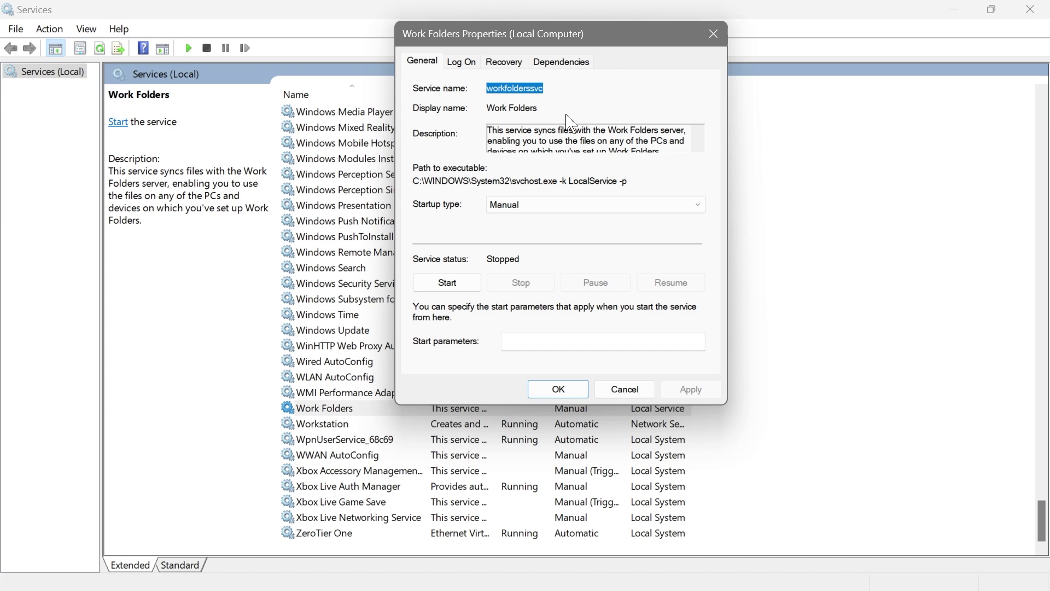
{"action": "left_click", "coordinate": [551, 215]}
{"action": "left_click", "coordinate": [526, 249]}
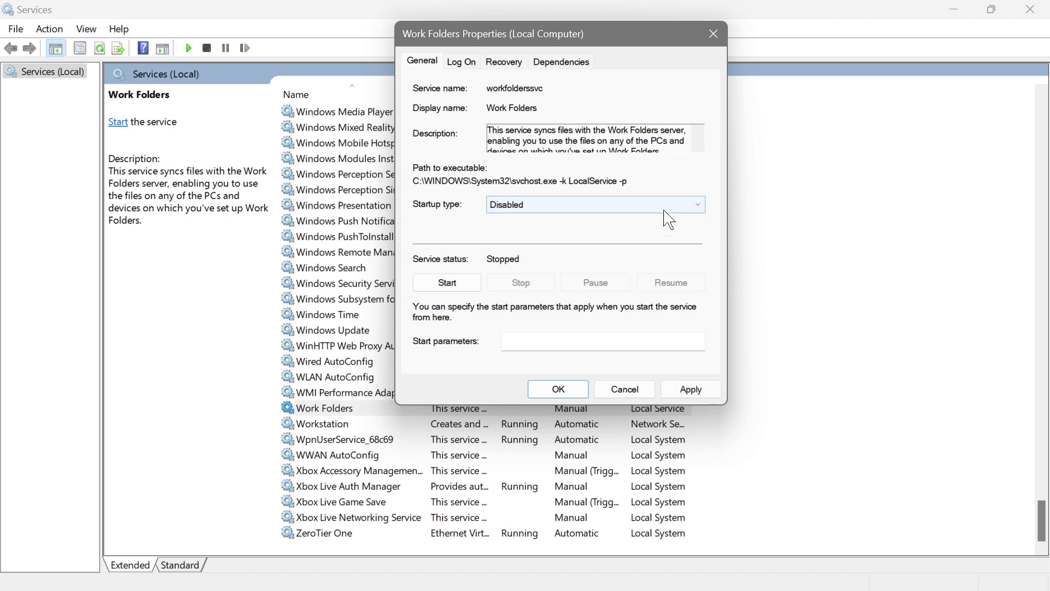
{"action": "left_click", "coordinate": [690, 390]}
{"action": "left_click", "coordinate": [558, 390]}
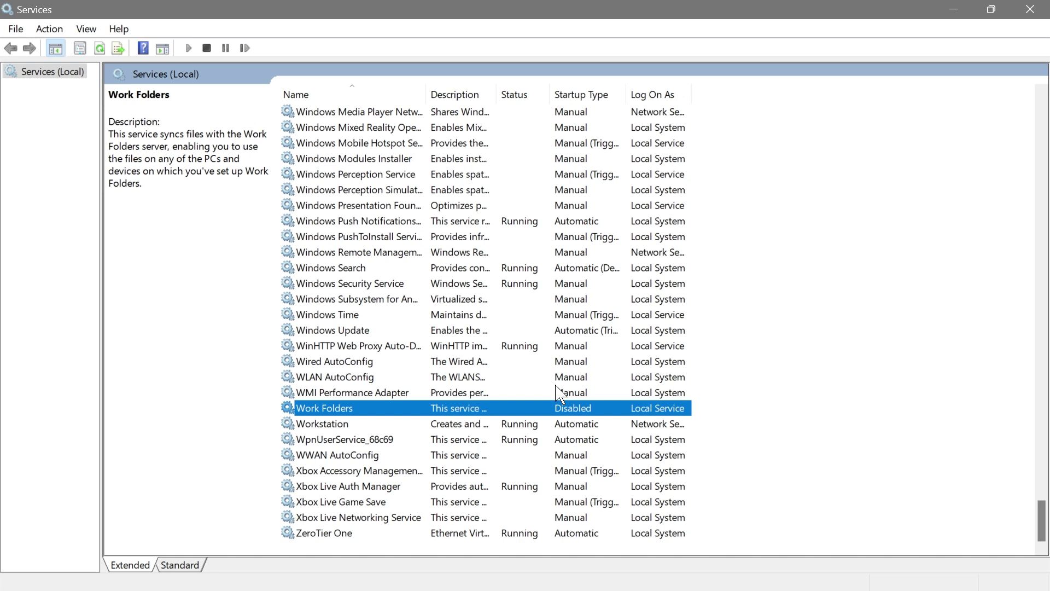
- Select the Xbox Accessory Management service in the list
{"action": "left_click", "coordinate": [392, 468]}
{"action": "left_click", "coordinate": [377, 531]}
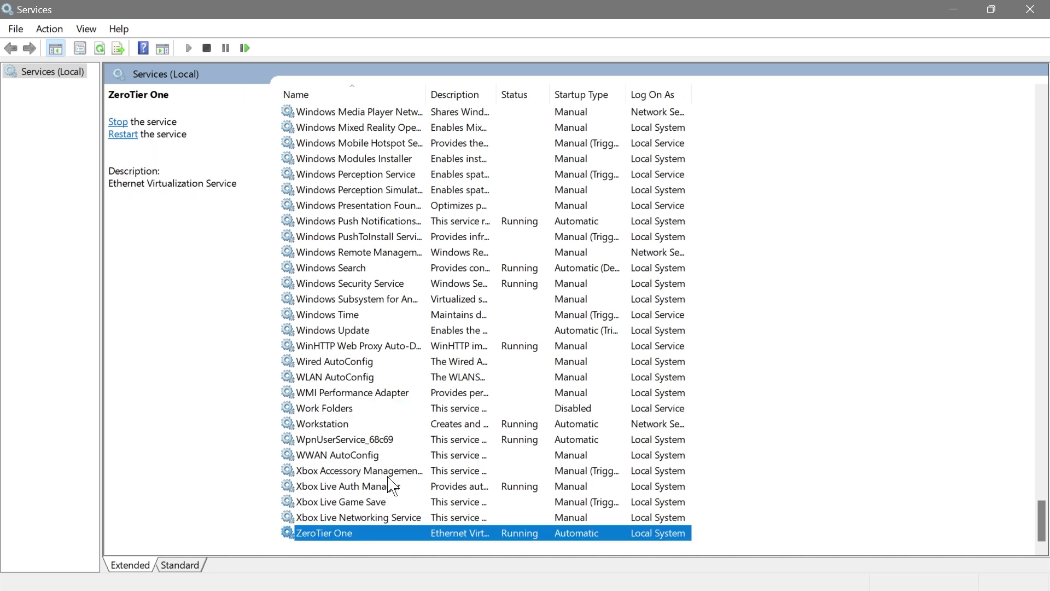
{"action": "left_click", "coordinate": [389, 477]}
{"action": "left_click", "coordinate": [392, 517]}
{"action": "left_click", "coordinate": [583, 471]}
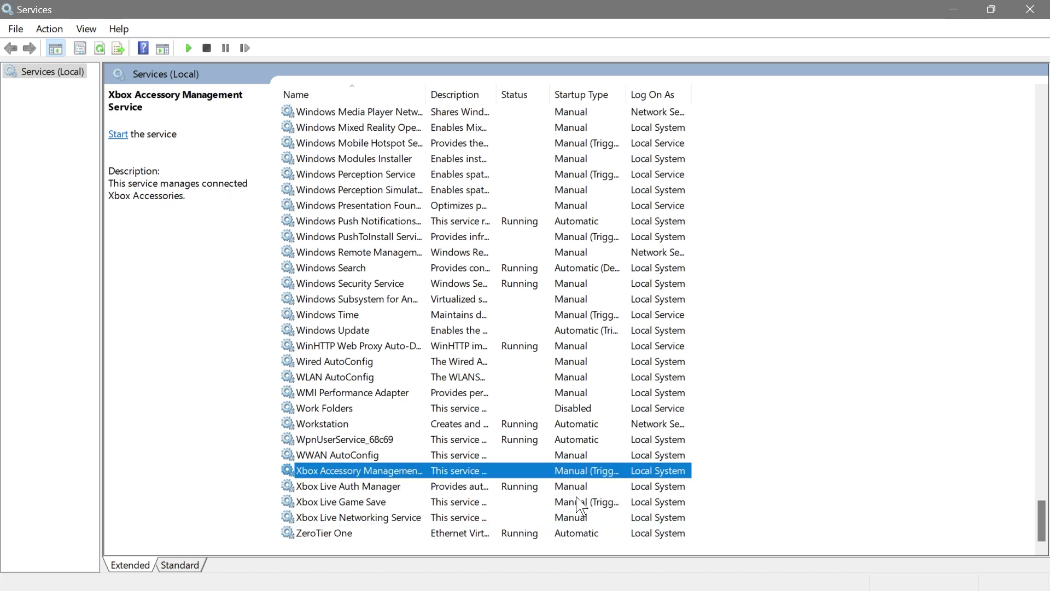
- Set Xbox Accessory Management's startup type to Disabled
{"action": "double_click", "coordinate": [582, 480]}
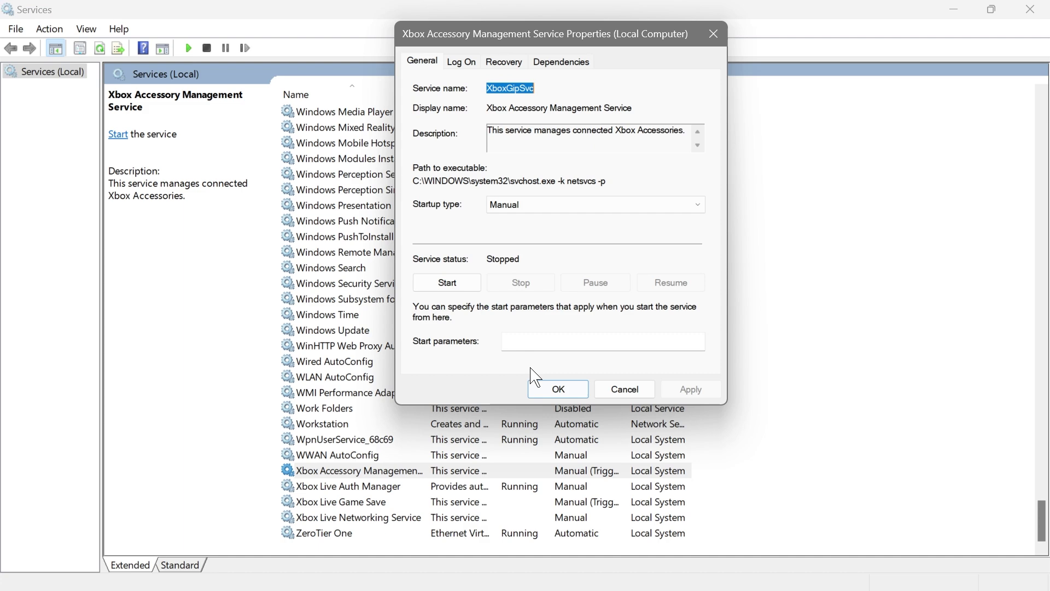
{"action": "left_click", "coordinate": [541, 204]}
{"action": "left_click", "coordinate": [525, 249]}
{"action": "left_click", "coordinate": [691, 389]}
{"action": "left_click", "coordinate": [558, 389]}
- Set Xbox Live Auth Manager's startup type to Disabled
{"action": "double_click", "coordinate": [593, 486]}
{"action": "left_click", "coordinate": [596, 205]}
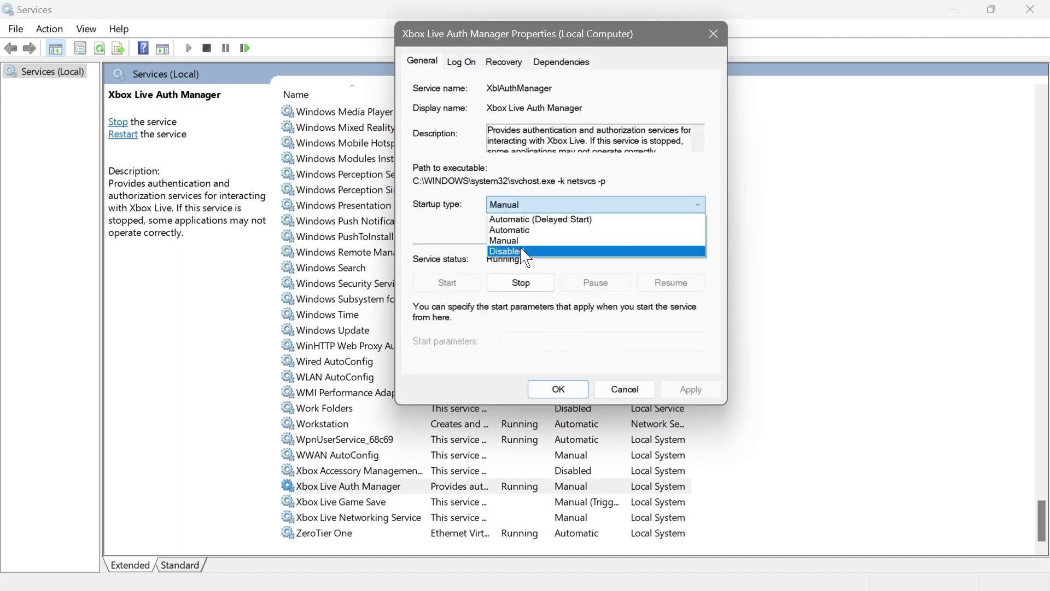
{"action": "left_click", "coordinate": [661, 255]}
{"action": "left_click", "coordinate": [559, 389]}
- Set Xbox Live Game Save's startup type to Disabled
{"action": "double_click", "coordinate": [600, 501]}
{"action": "left_click", "coordinate": [597, 205]}
{"action": "left_click", "coordinate": [524, 260]}
{"action": "left_click", "coordinate": [558, 389]}
- Set Xbox Live Networking Service's startup type to Disabled
{"action": "double_click", "coordinate": [582, 518]}
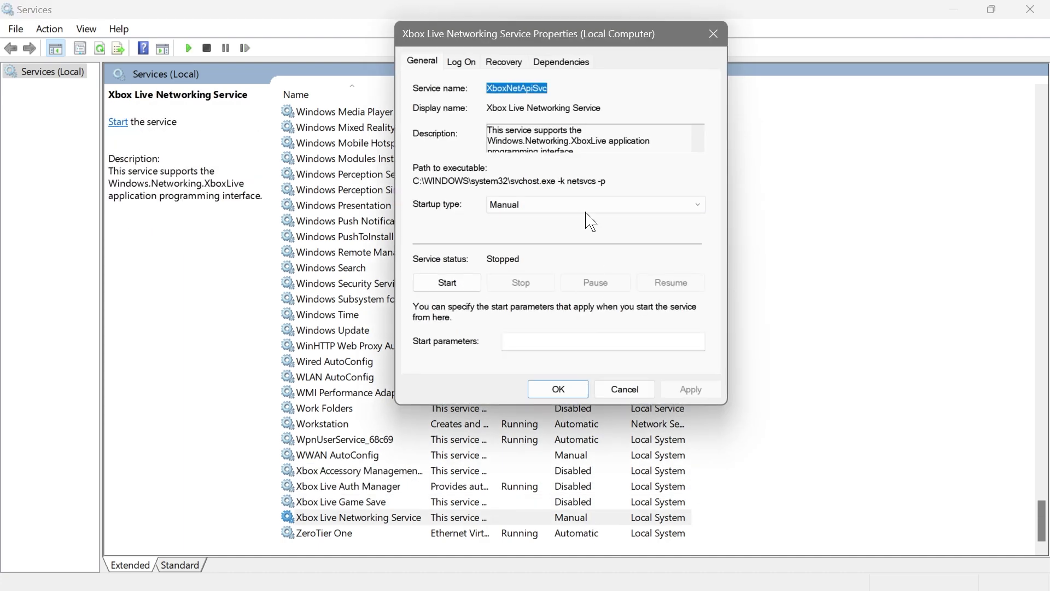
{"action": "left_click", "coordinate": [591, 204]}
{"action": "left_click", "coordinate": [591, 255]}
{"action": "left_click", "coordinate": [691, 389]}
{"action": "left_click", "coordinate": [559, 389]}
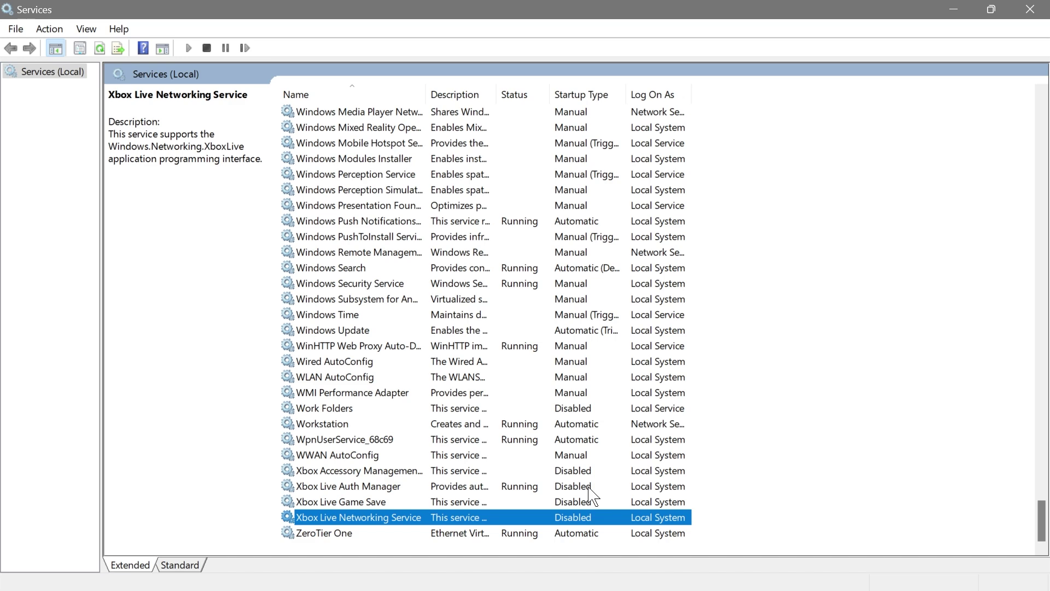
- Jump to the services beginning with S to locate SysMain
{"action": "scroll", "coordinate": [495, 446], "scroll_direction": "up", "scroll_amount": 15}
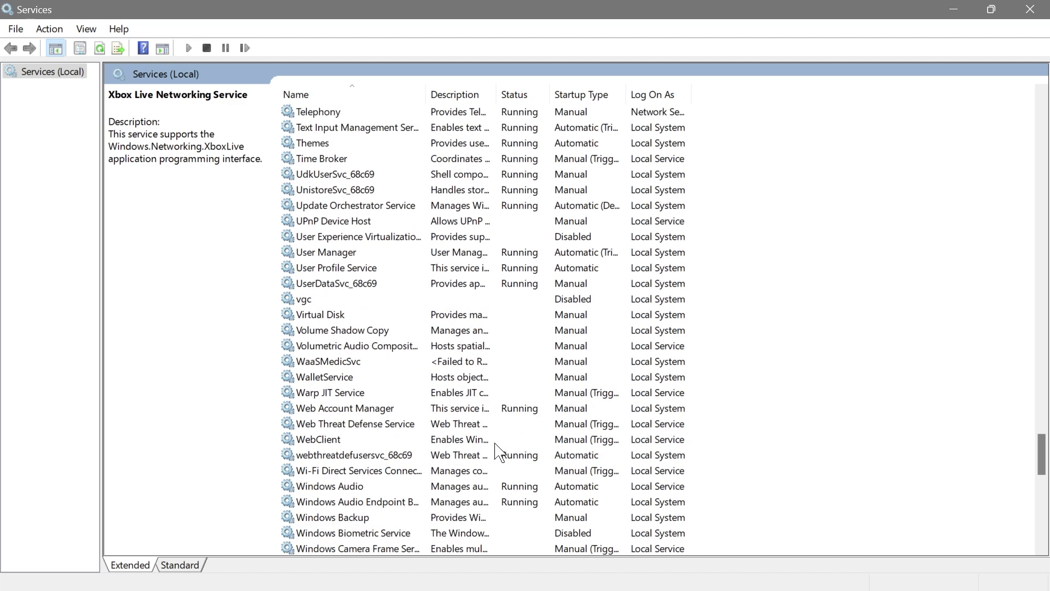
{"action": "scroll", "coordinate": [398, 394], "scroll_direction": "down", "scroll_amount": 15}
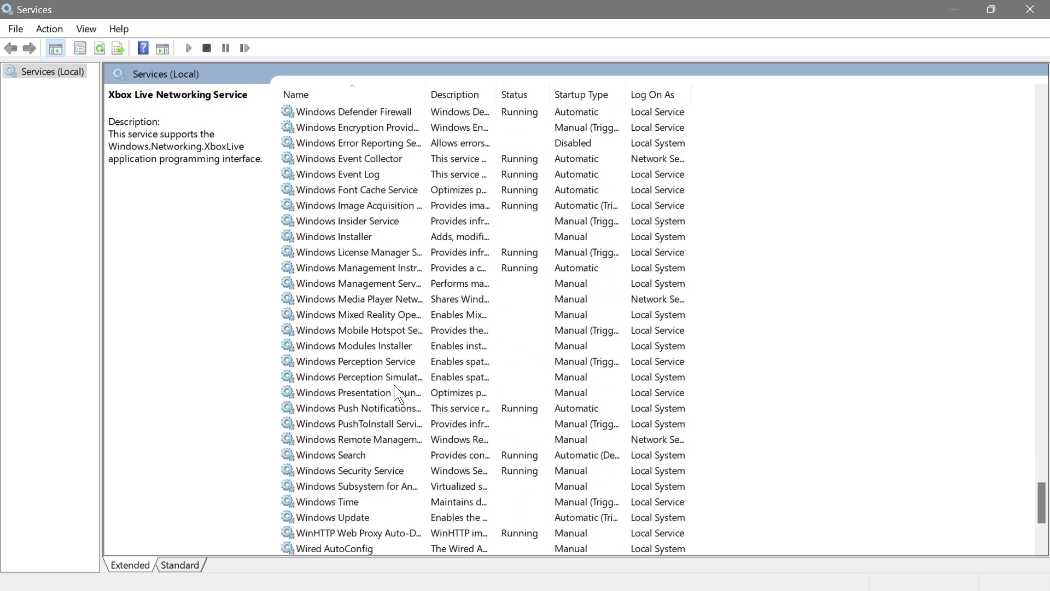
{"action": "scroll", "coordinate": [398, 391], "scroll_direction": "up", "scroll_amount": 15}
{"action": "key", "text": "s"}
{"action": "scroll", "coordinate": [350, 323], "scroll_direction": "up", "scroll_amount": 5}
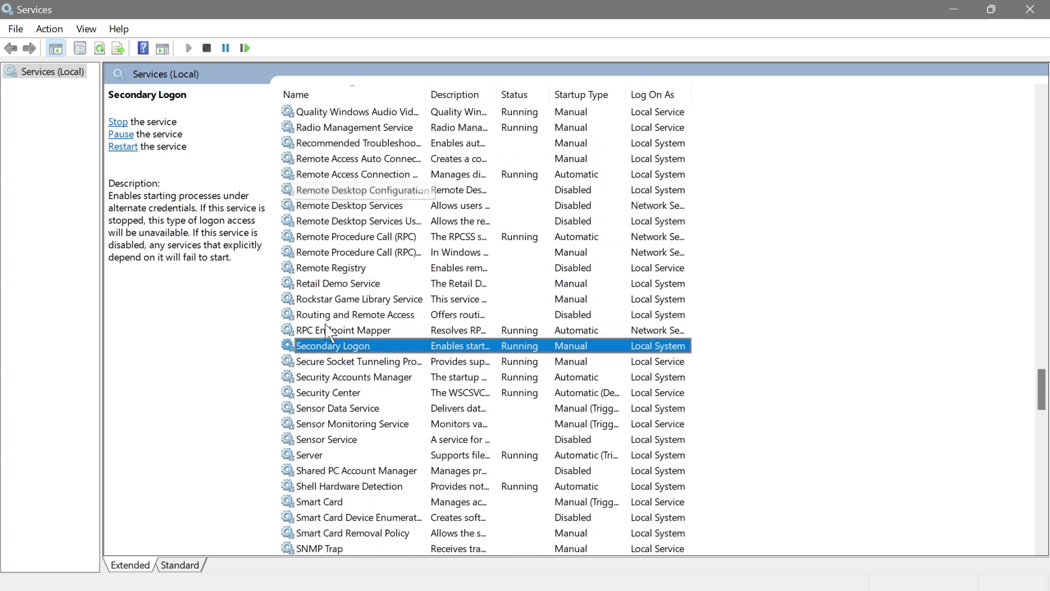
{"action": "scroll", "coordinate": [337, 263], "scroll_direction": "down", "scroll_amount": 7}
- Stop SysMain and change its startup type from Automatic to Disabled
{"action": "double_click", "coordinate": [318, 377]}
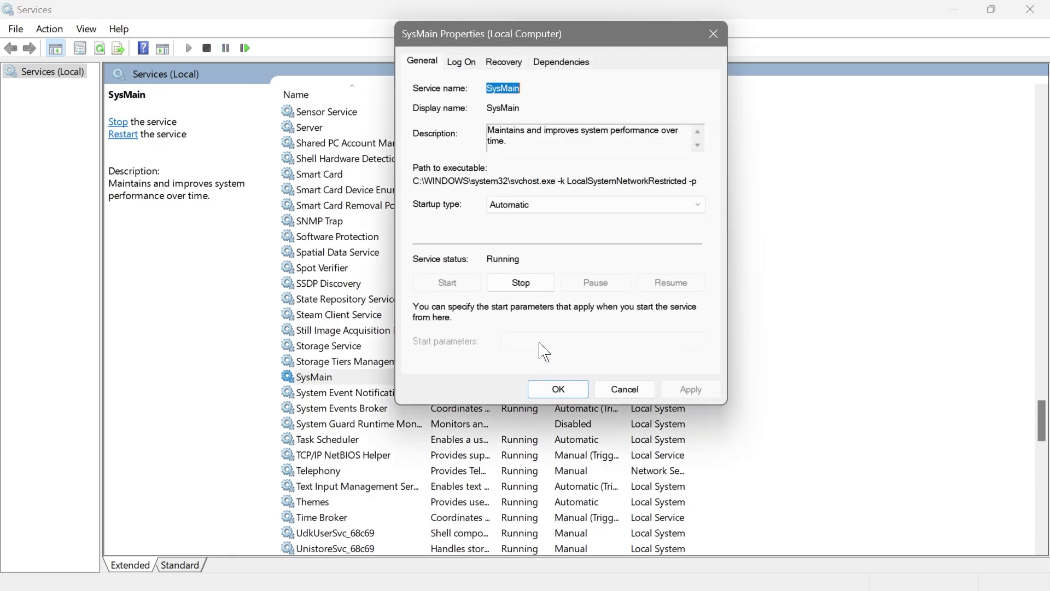
{"action": "left_click", "coordinate": [525, 207]}
{"action": "left_click", "coordinate": [526, 253]}
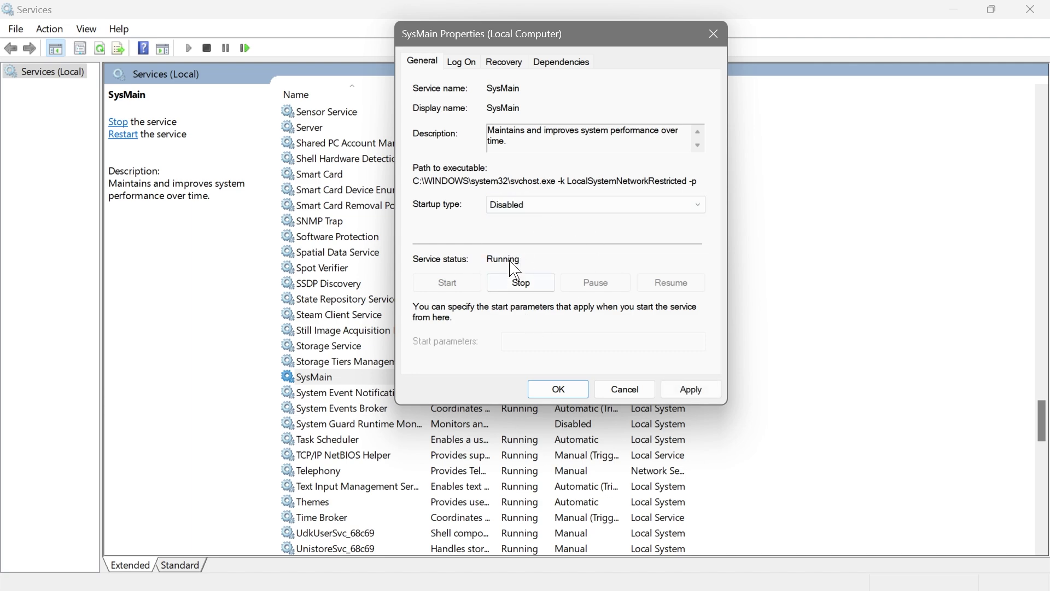
{"action": "left_click", "coordinate": [545, 289]}
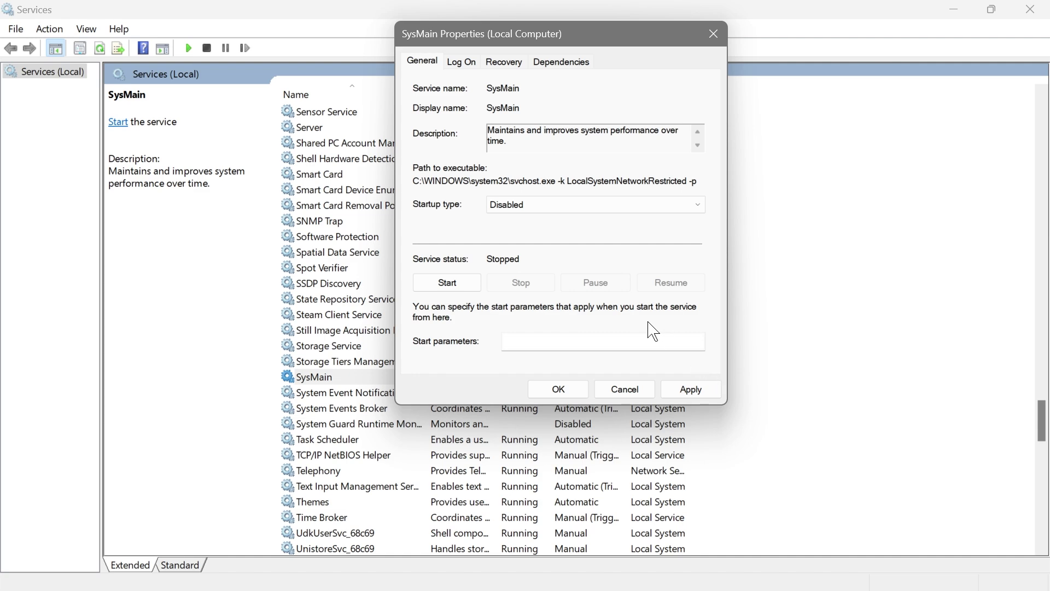
{"action": "left_click", "coordinate": [689, 389]}
{"action": "left_click", "coordinate": [558, 389]}
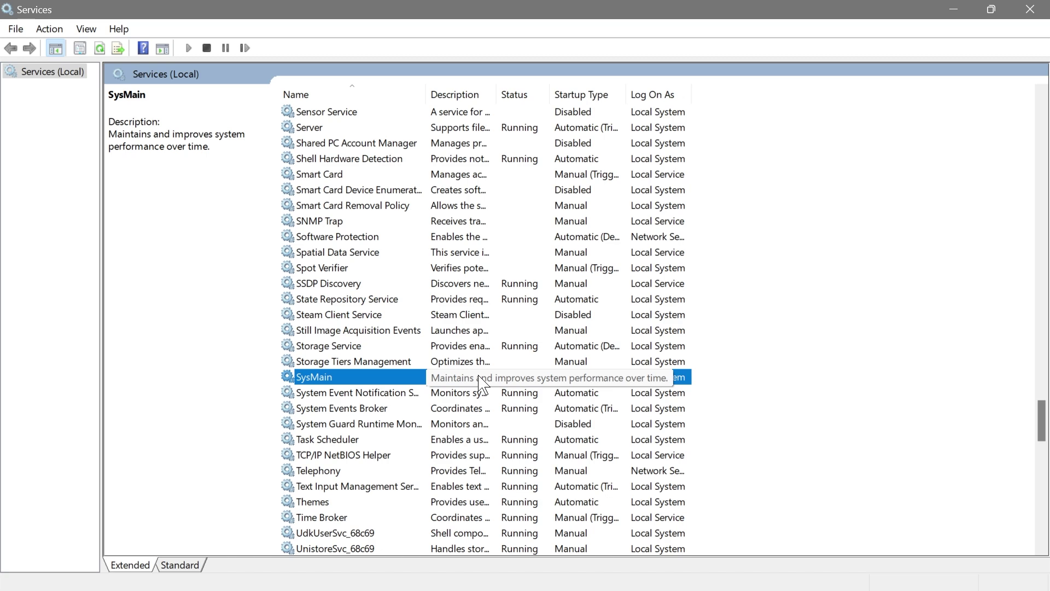
{"action": "scroll", "coordinate": [481, 383], "scroll_direction": "up", "scroll_amount": 12}
{"action": "scroll", "coordinate": [476, 378], "scroll_direction": "down", "scroll_amount": 20}
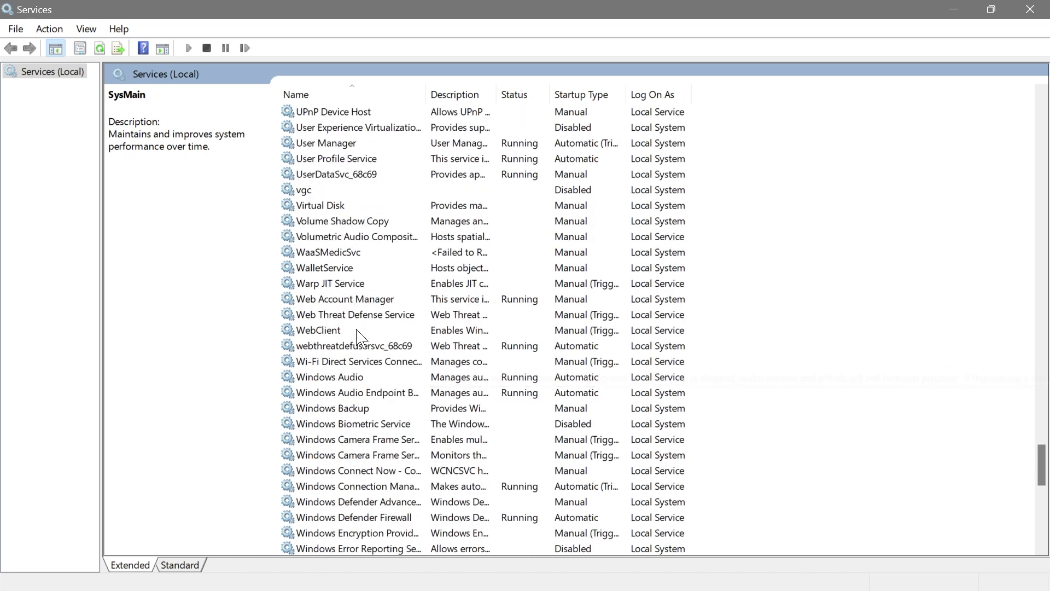
{"action": "scroll", "coordinate": [357, 333], "scroll_direction": "down", "scroll_amount": 8}
{"action": "scroll", "coordinate": [337, 340], "scroll_direction": "up", "scroll_amount": 14}
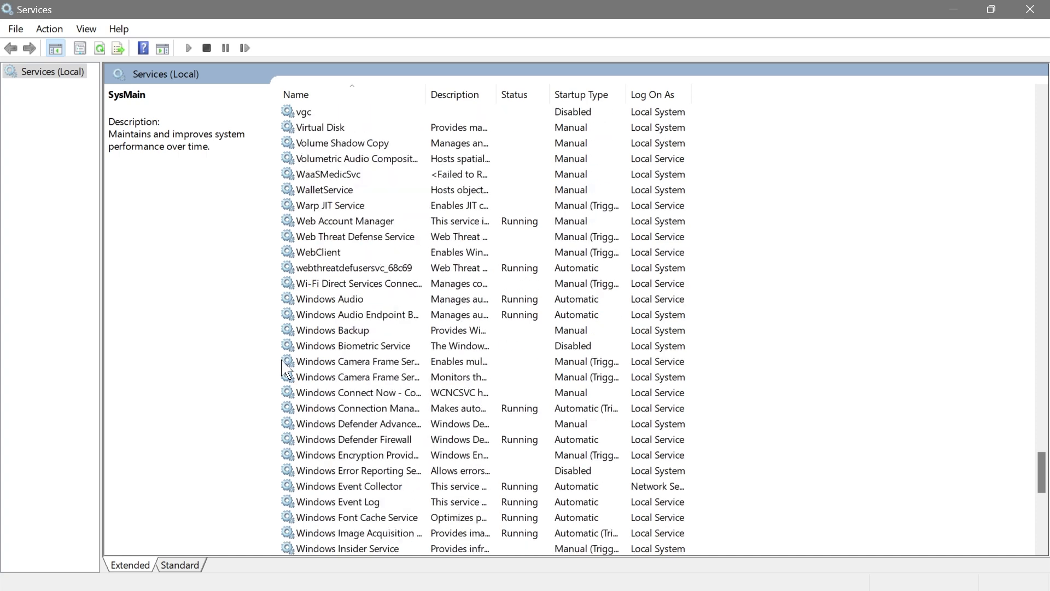
- Change WalletService's startup type from Manual to Disabled and apply it
{"action": "left_click", "coordinate": [341, 331]}
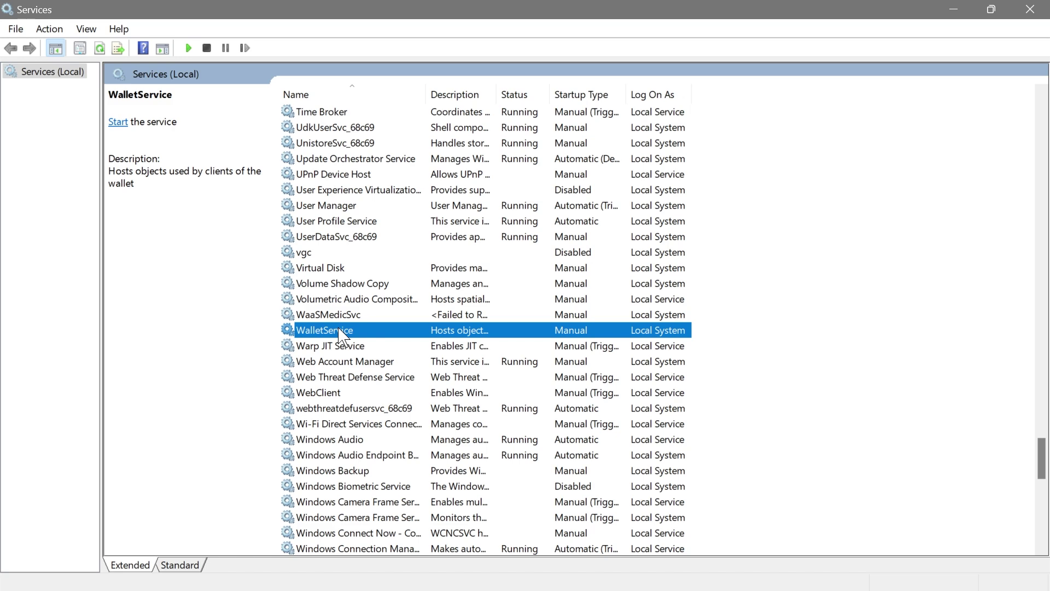
{"action": "double_click", "coordinate": [340, 332]}
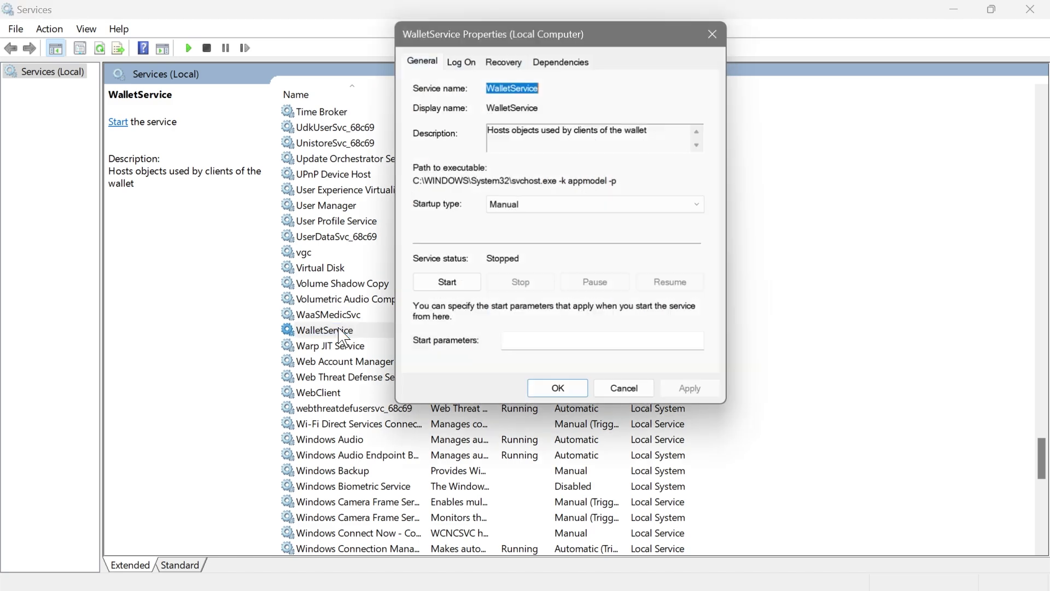
{"action": "left_click", "coordinate": [588, 205]}
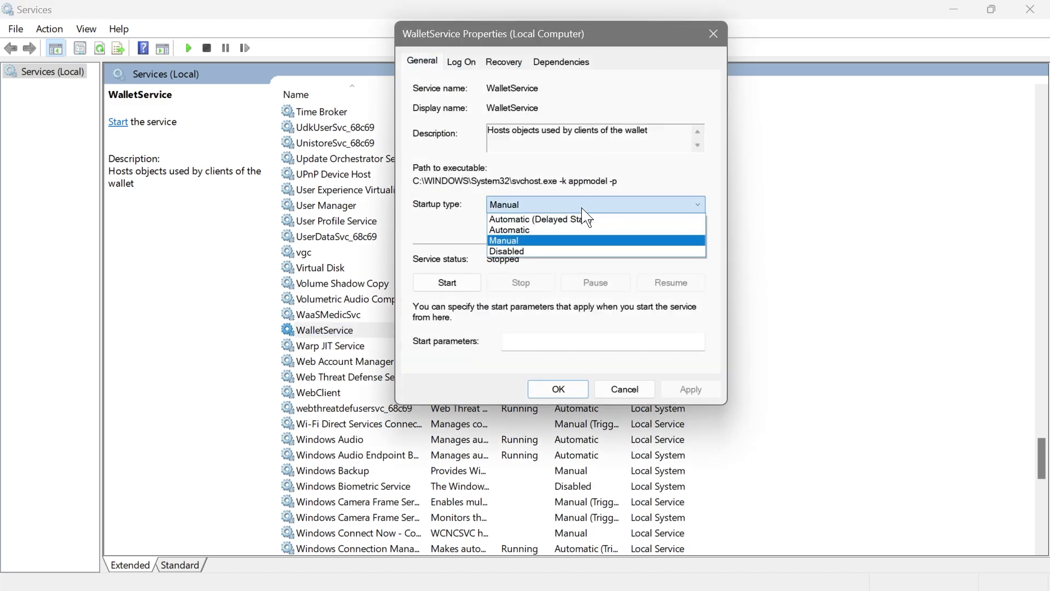
{"action": "left_click", "coordinate": [533, 252]}
{"action": "left_click", "coordinate": [679, 392]}
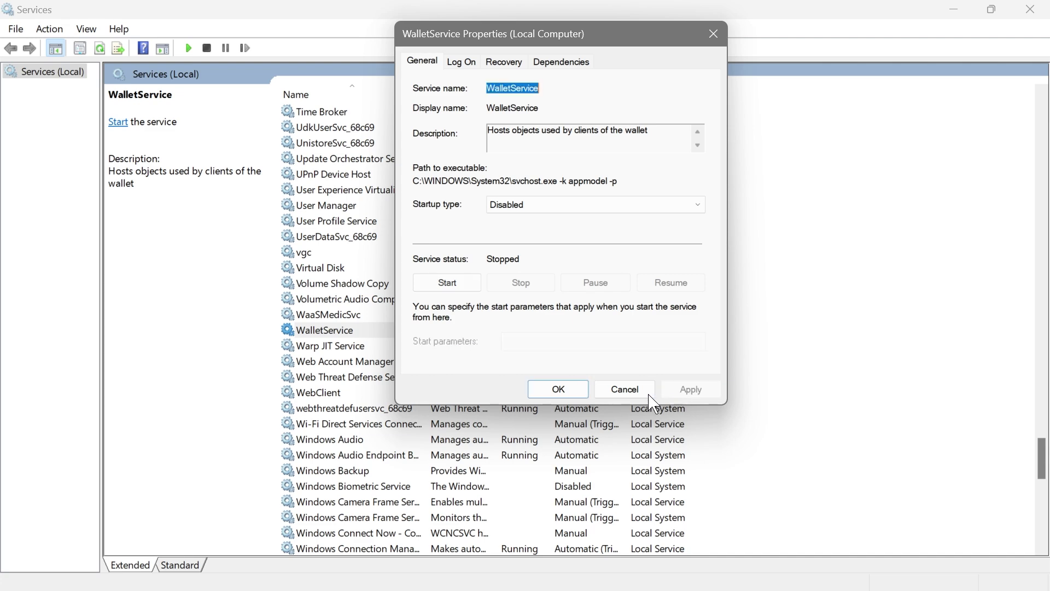
{"action": "left_click", "coordinate": [558, 389]}
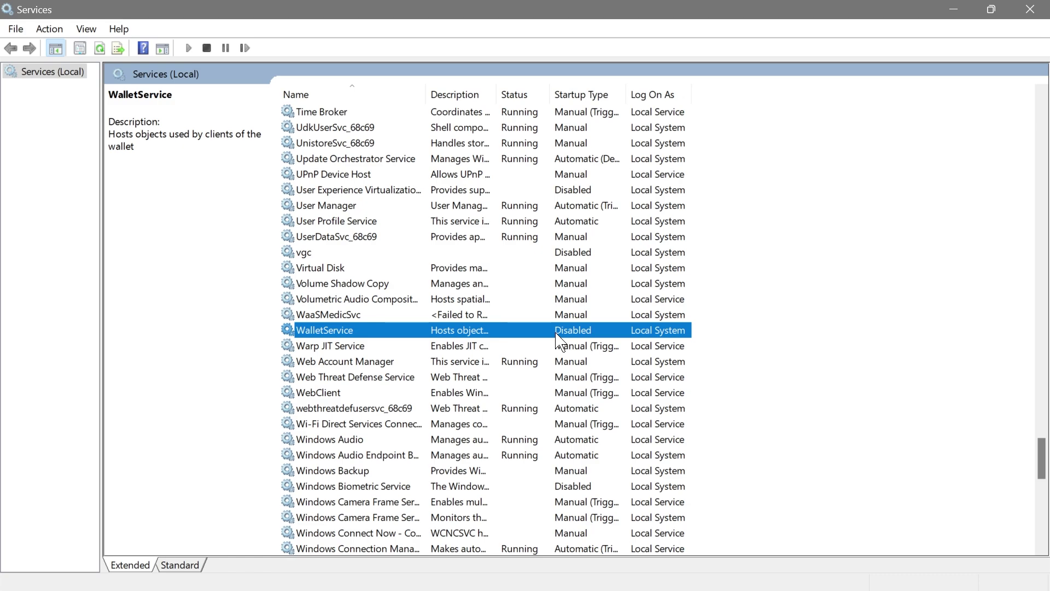
{"action": "scroll", "coordinate": [558, 339], "scroll_direction": "up", "scroll_amount": 17}
{"action": "scroll", "coordinate": [558, 340], "scroll_direction": "up", "scroll_amount": 20}
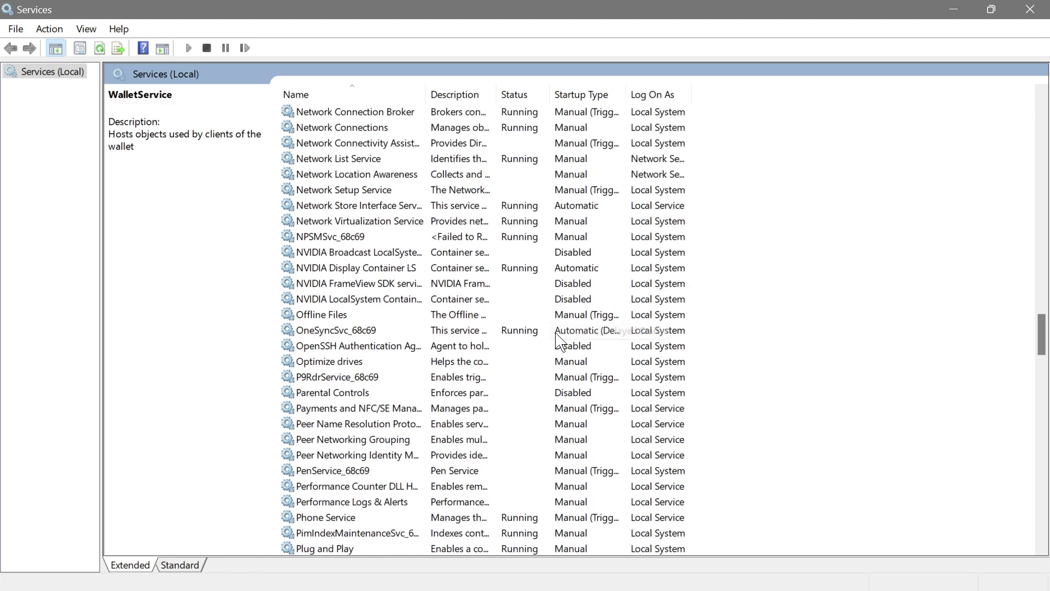
{"action": "scroll", "coordinate": [558, 340], "scroll_direction": "up", "scroll_amount": 9}
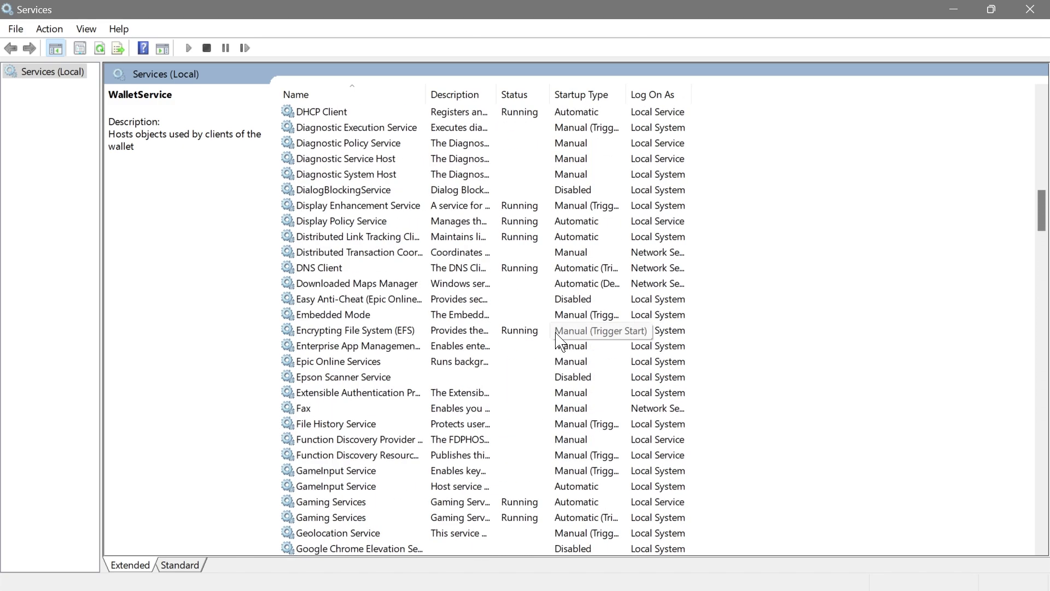
{"action": "scroll", "coordinate": [559, 340], "scroll_direction": "up", "scroll_amount": 20}
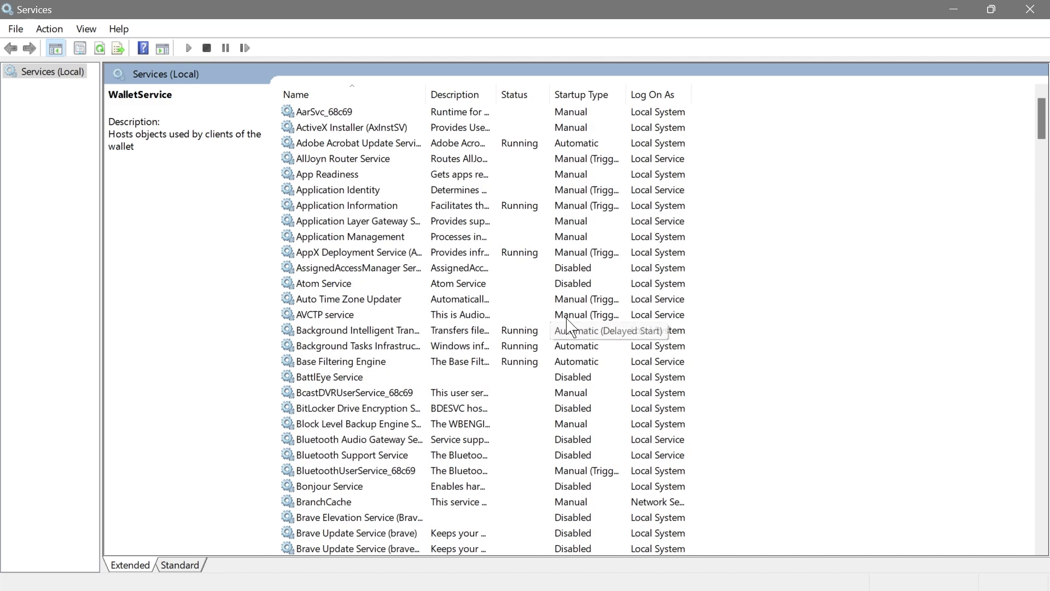
{"action": "left_click", "coordinate": [749, 261]}
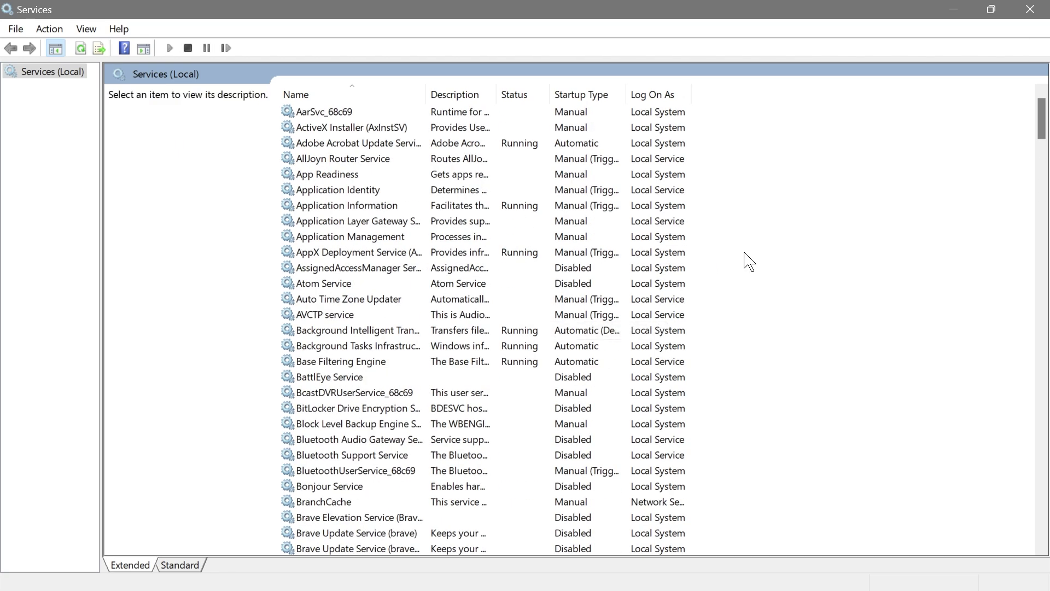